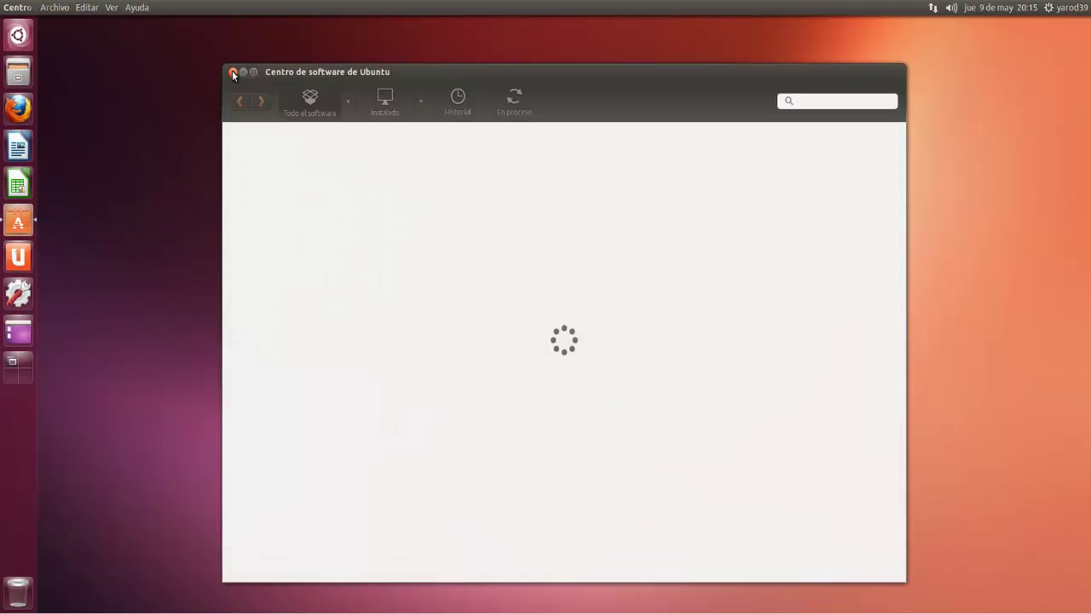
Step: Close the Centro de software de Ubuntu window and bring up the Dash
left_click(233, 72)
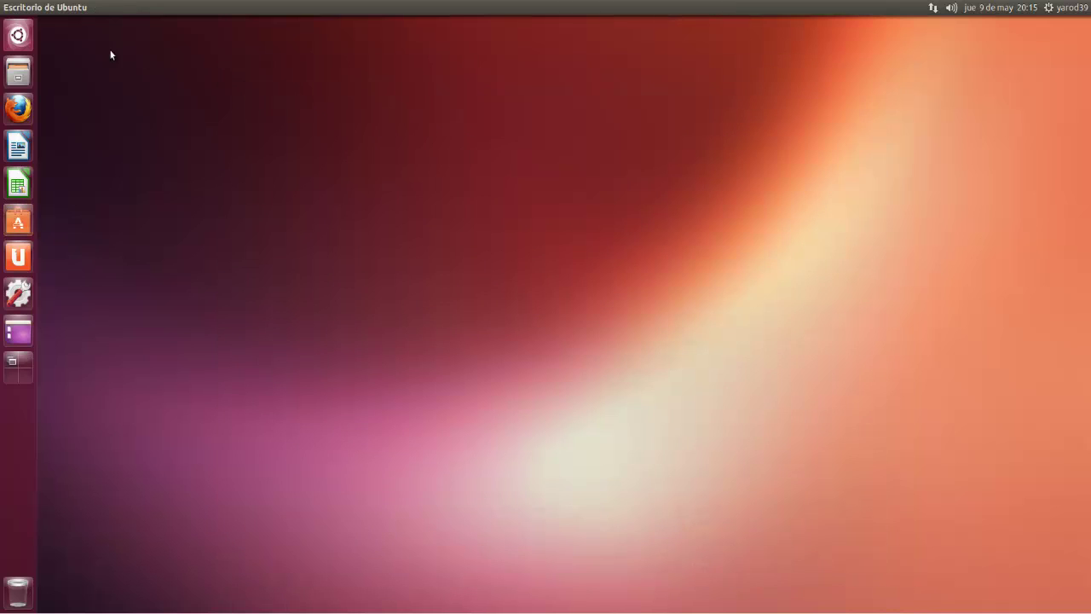
left_click(19, 36)
left_click(18, 36)
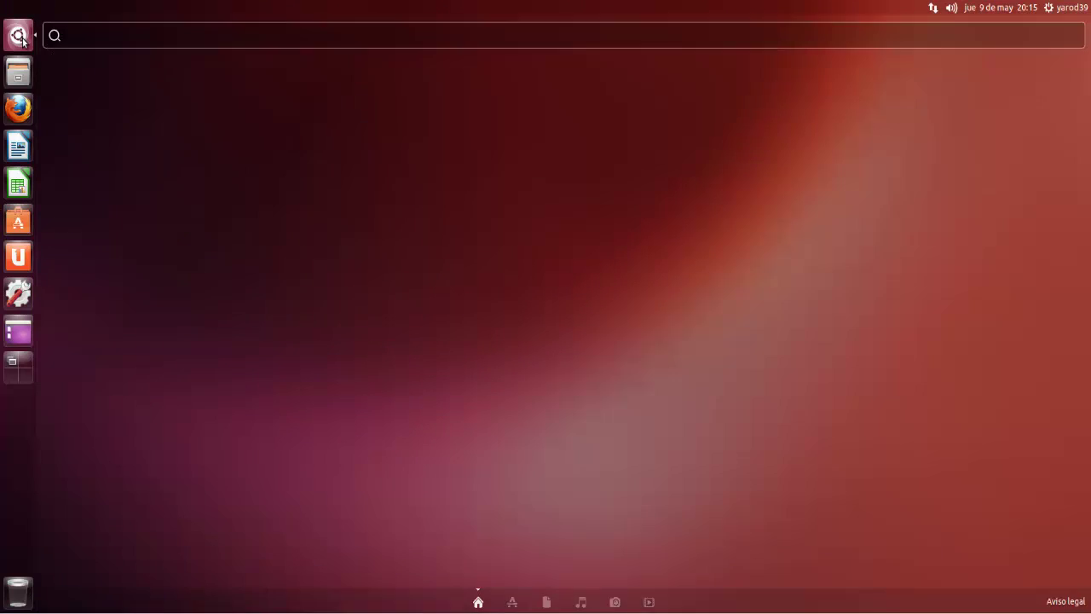
Step: View the workspace overview and the applications and files shown in the Dash, returning to the desktop after each
left_click(19, 365)
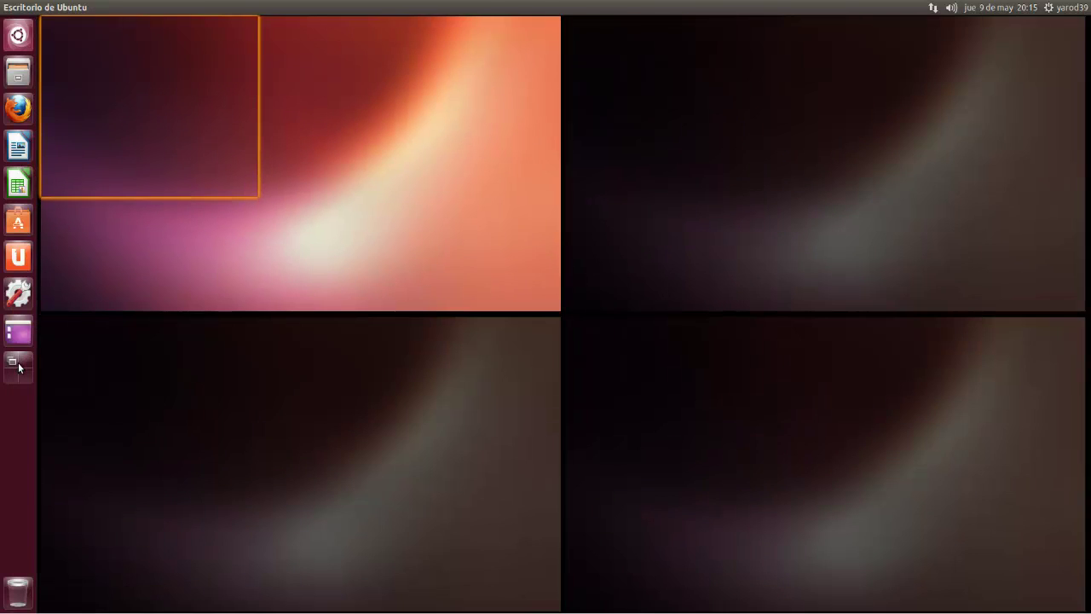
left_click(18, 365)
left_click(19, 367)
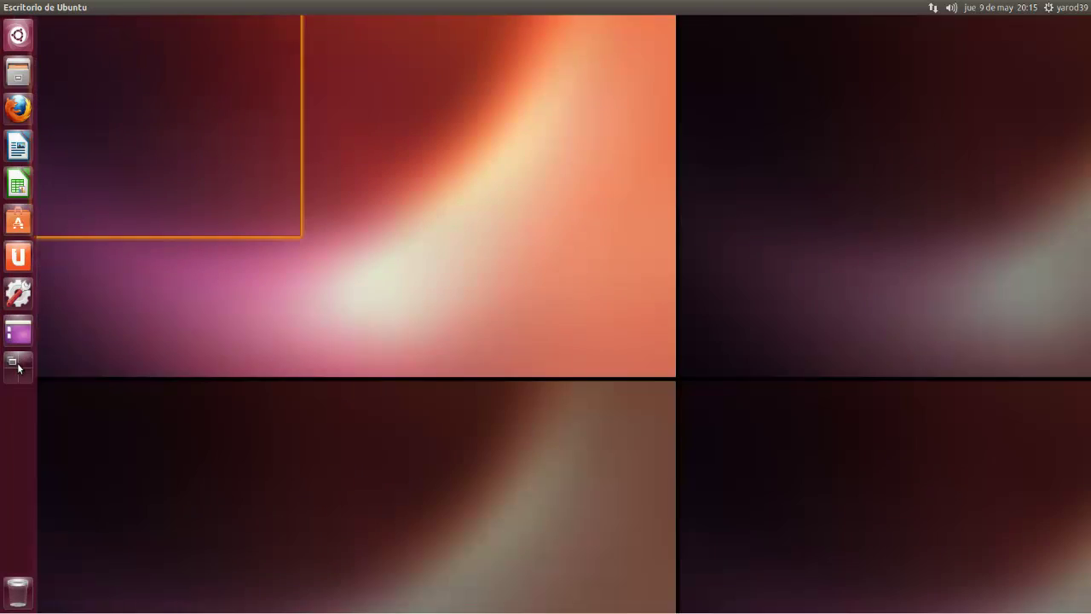
left_click(19, 366)
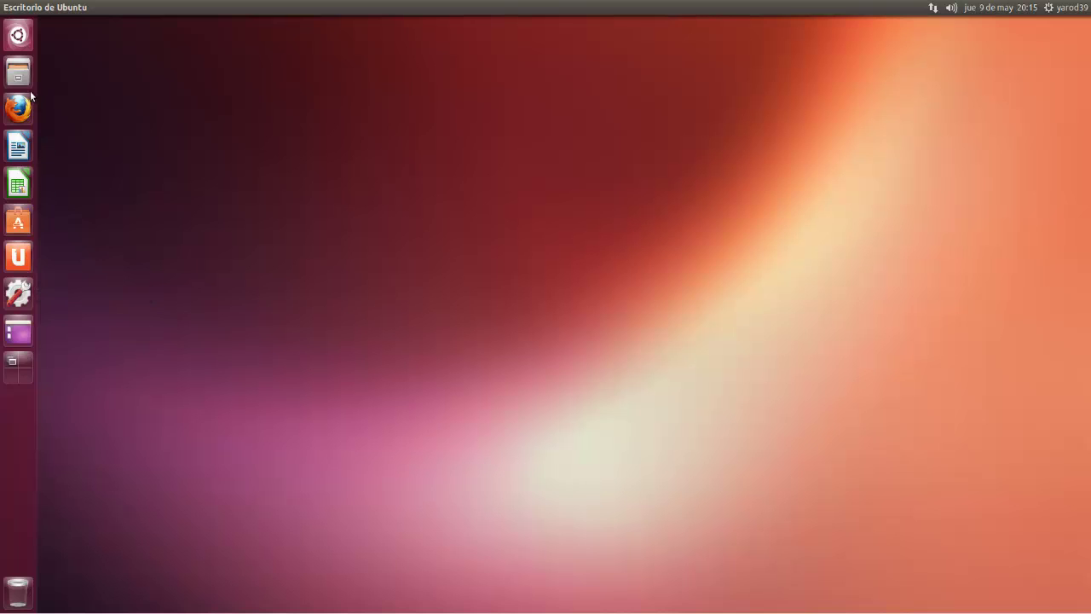
left_click(19, 35)
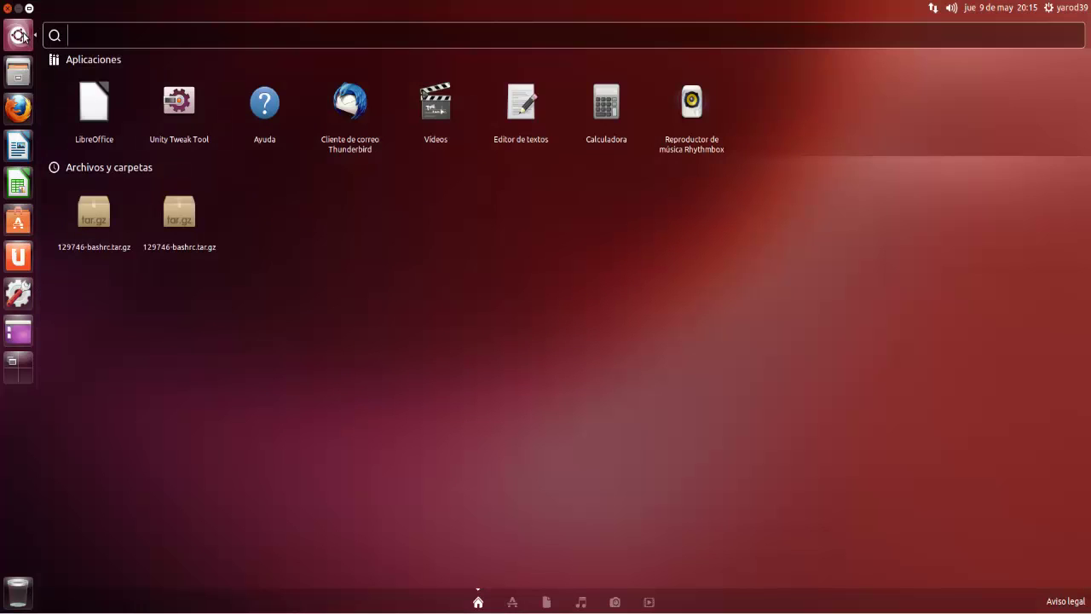
left_click(21, 35)
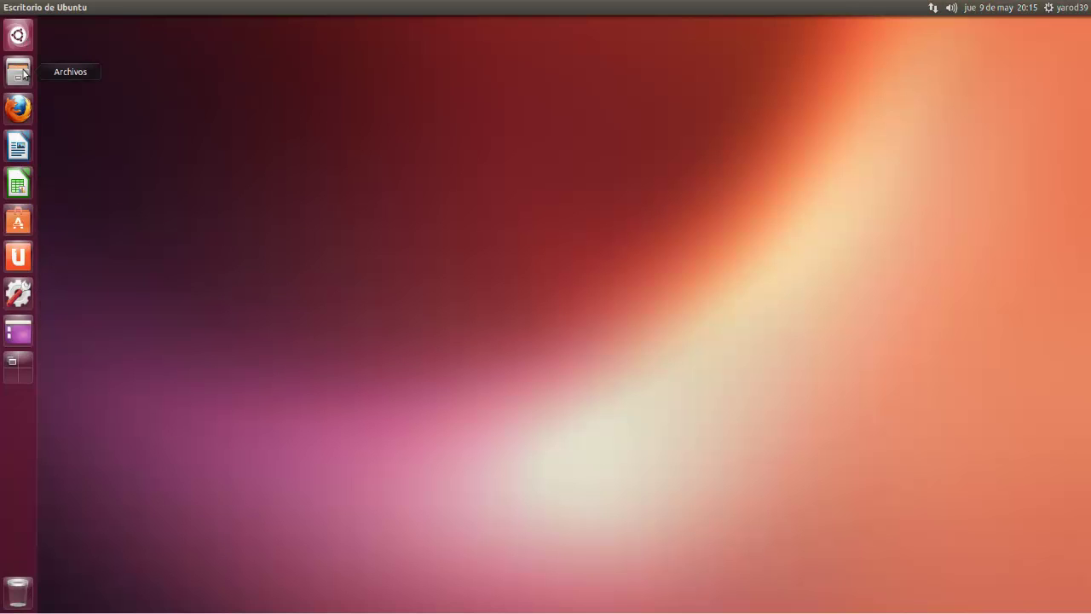
Step: Open the Carpeta personal window, try moving, maximizing and restoring it, and close it
left_click(21, 72)
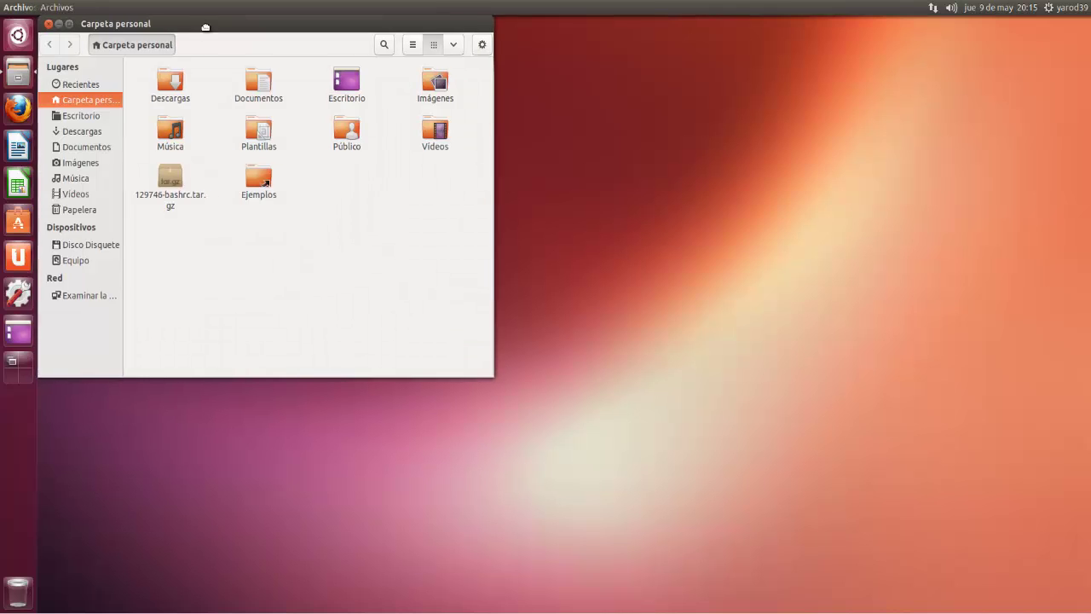
left_click_drag(206, 27, 284, 18)
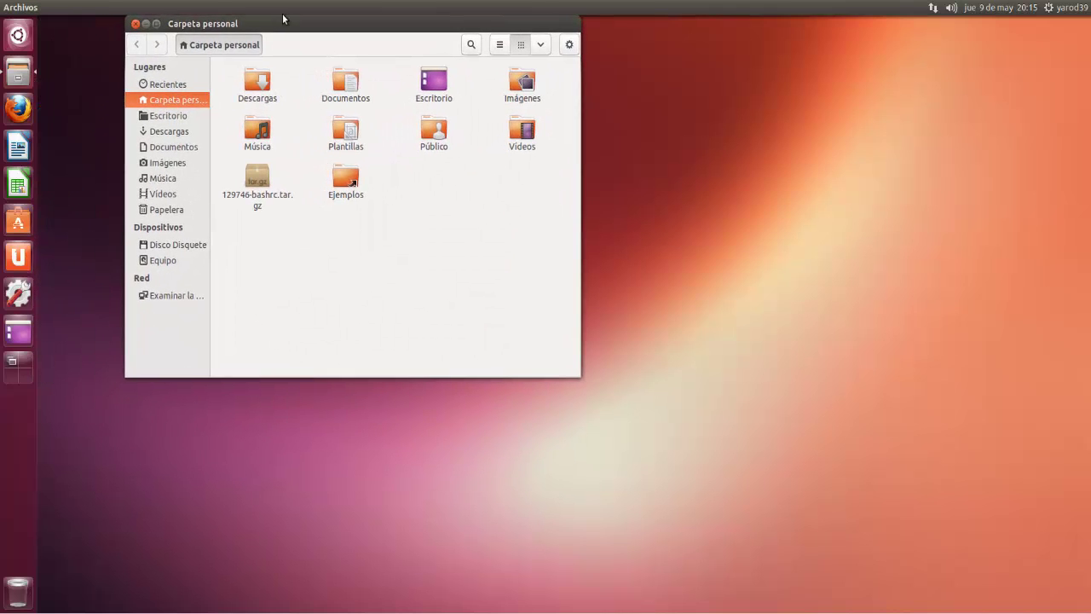
left_click(157, 24)
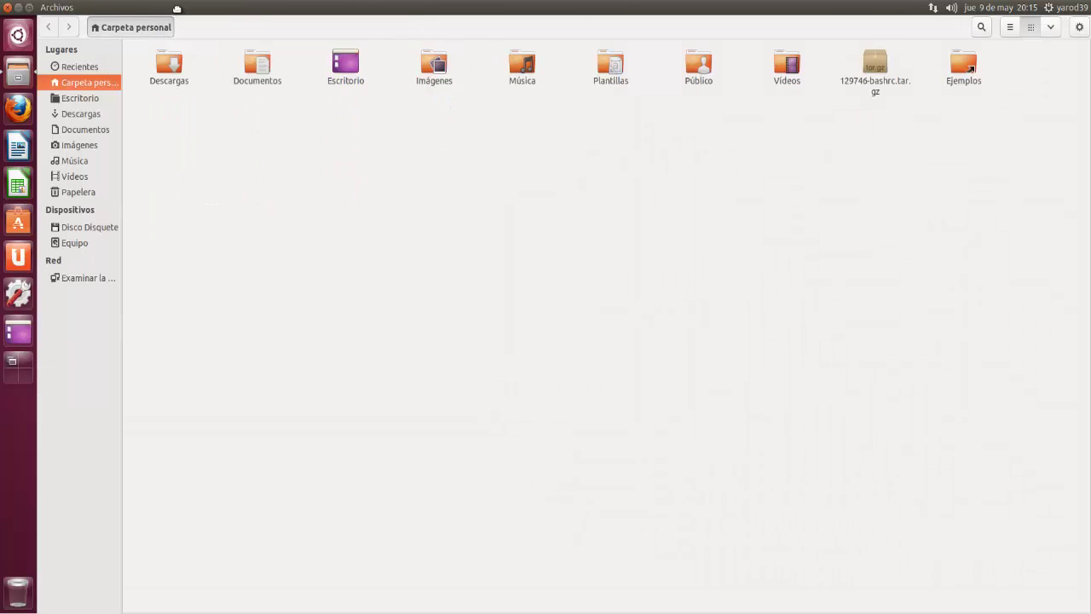
double_click(177, 8)
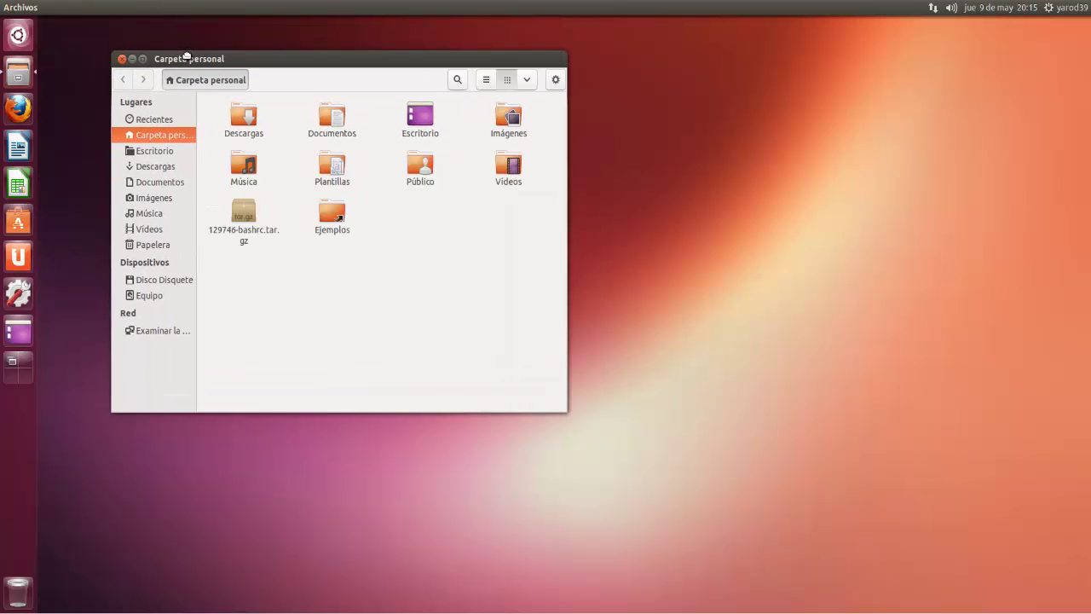
left_click(123, 64)
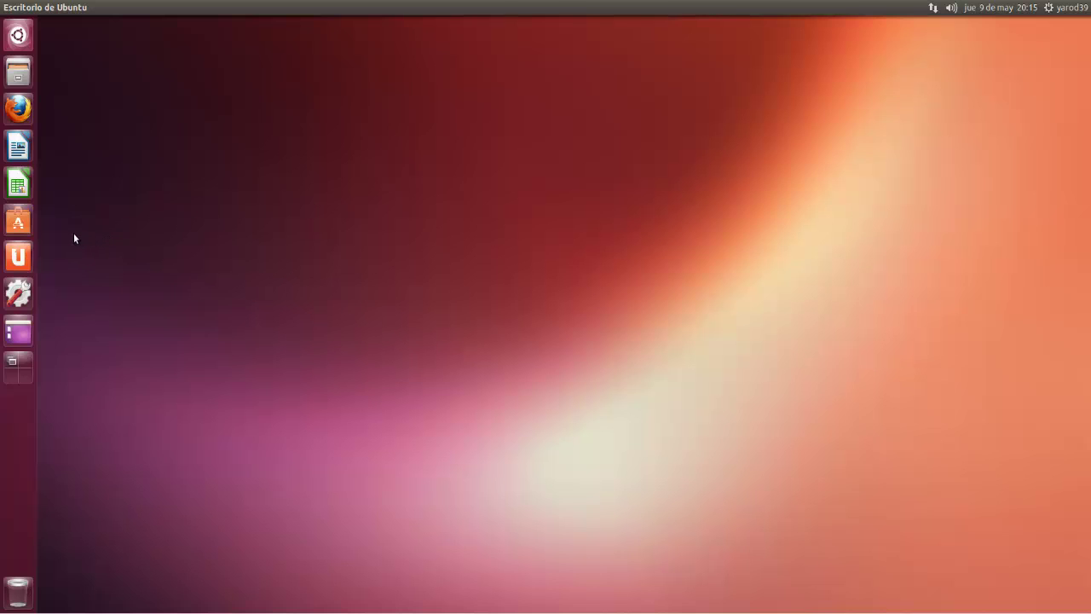
Step: Reopen and close the Carpeta personal window, checking the folder shortcuts that Archivos offers from the launcher
left_click(27, 79)
left_click(47, 24)
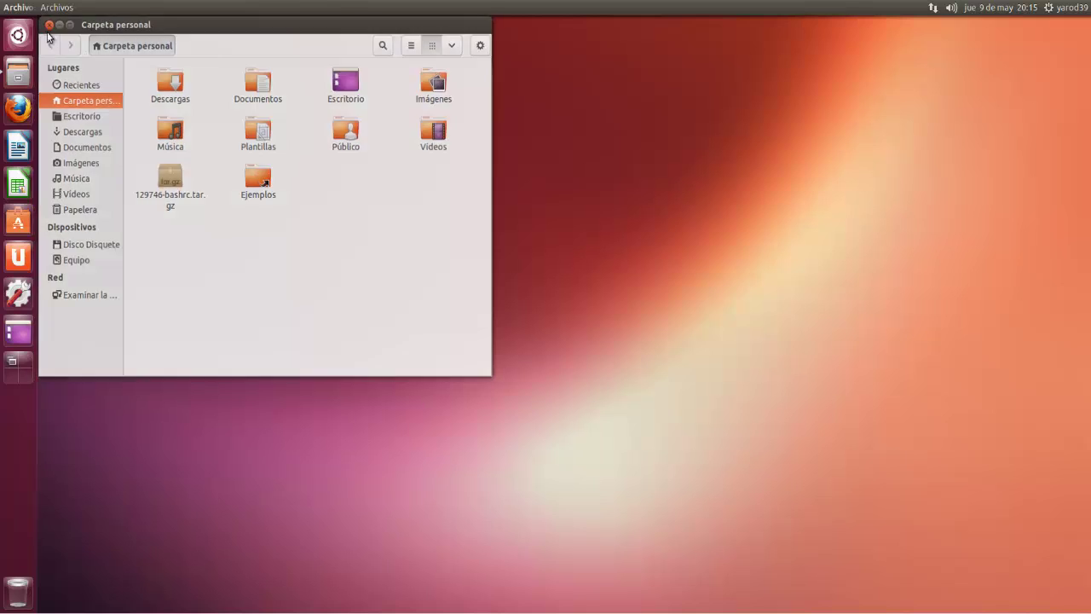
right_click(19, 73)
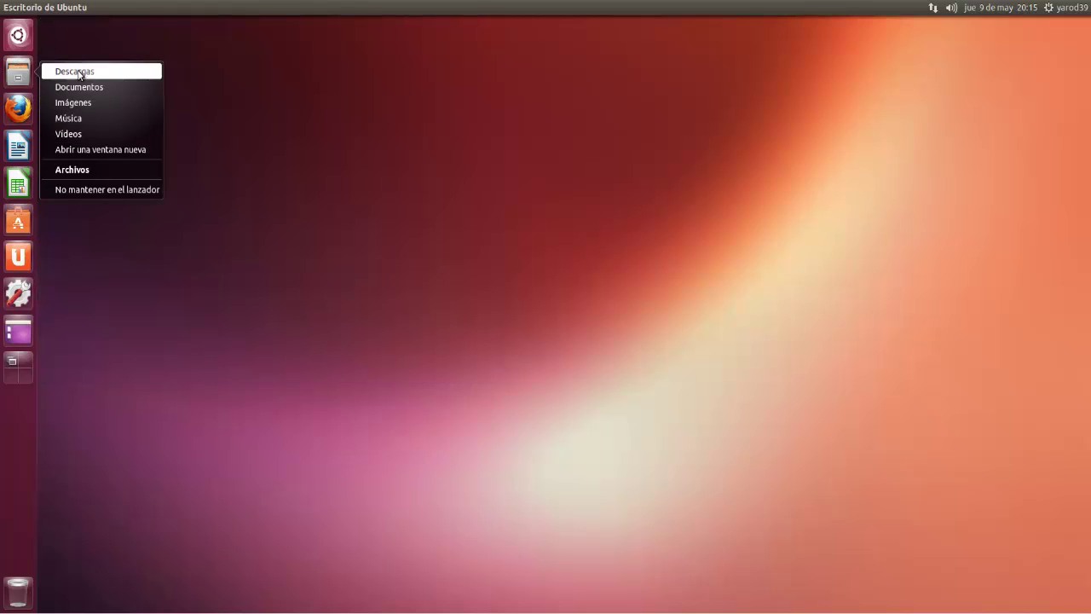
left_click(19, 73)
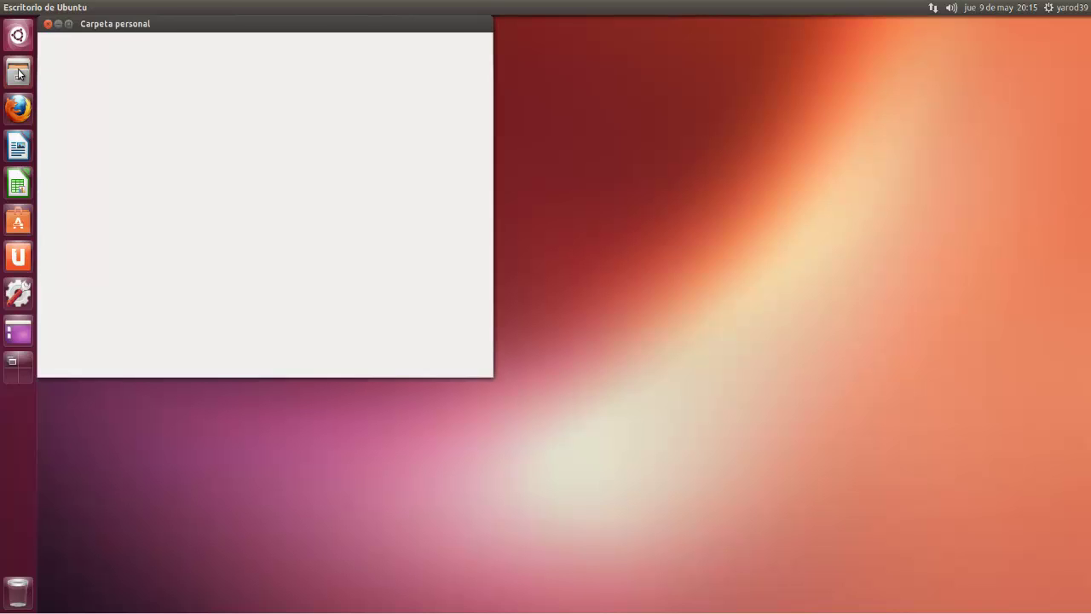
left_click(48, 24)
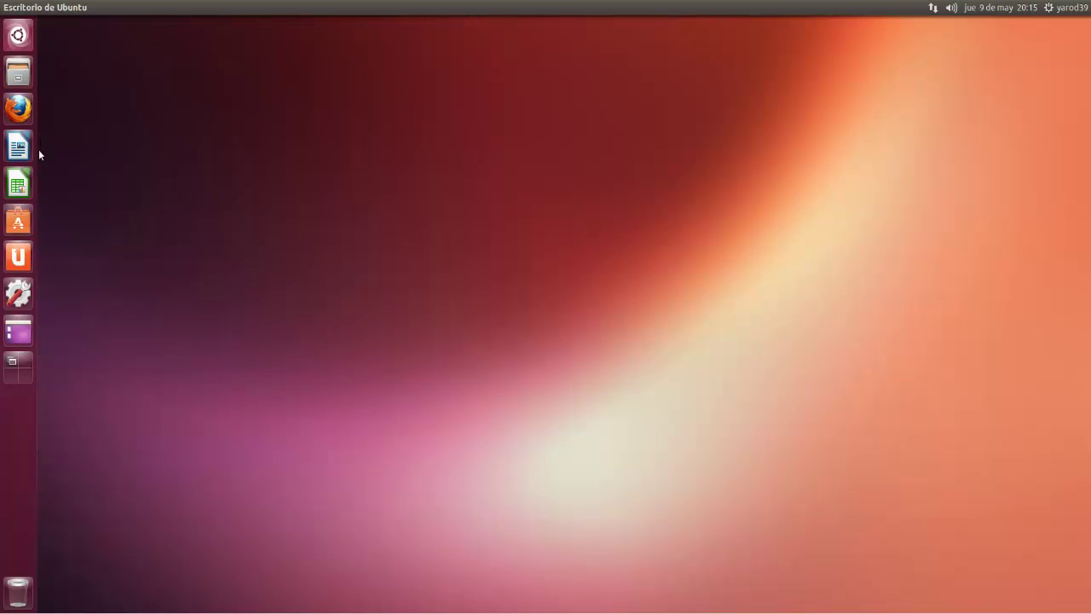
Step: Disable and re-enable the work areas option in the Apariencia behaviour settings, and close the window
left_click(26, 295)
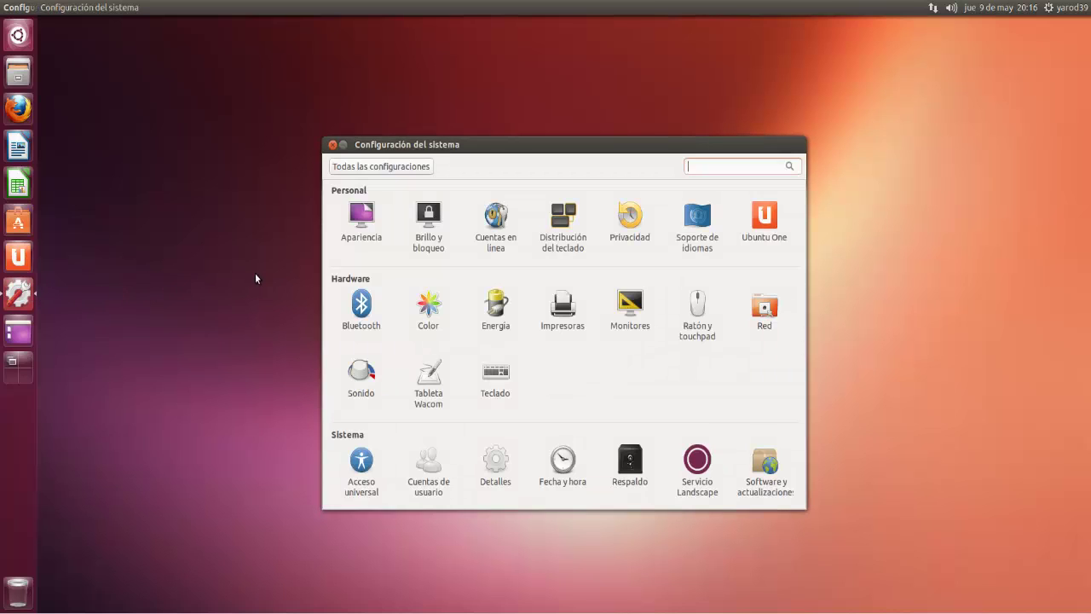
left_click(371, 223)
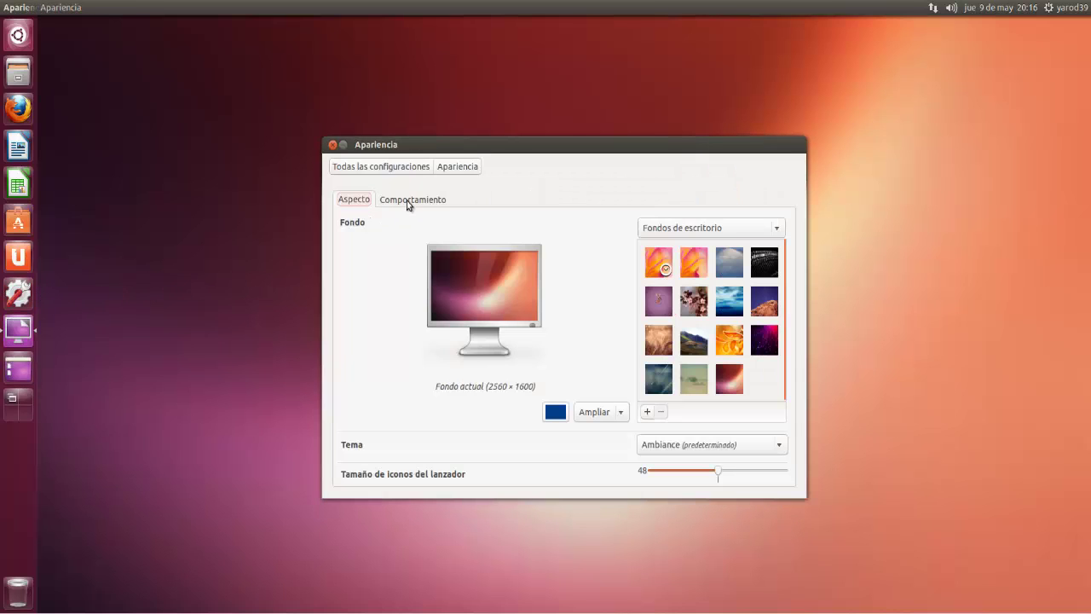
left_click(408, 199)
left_click(369, 328)
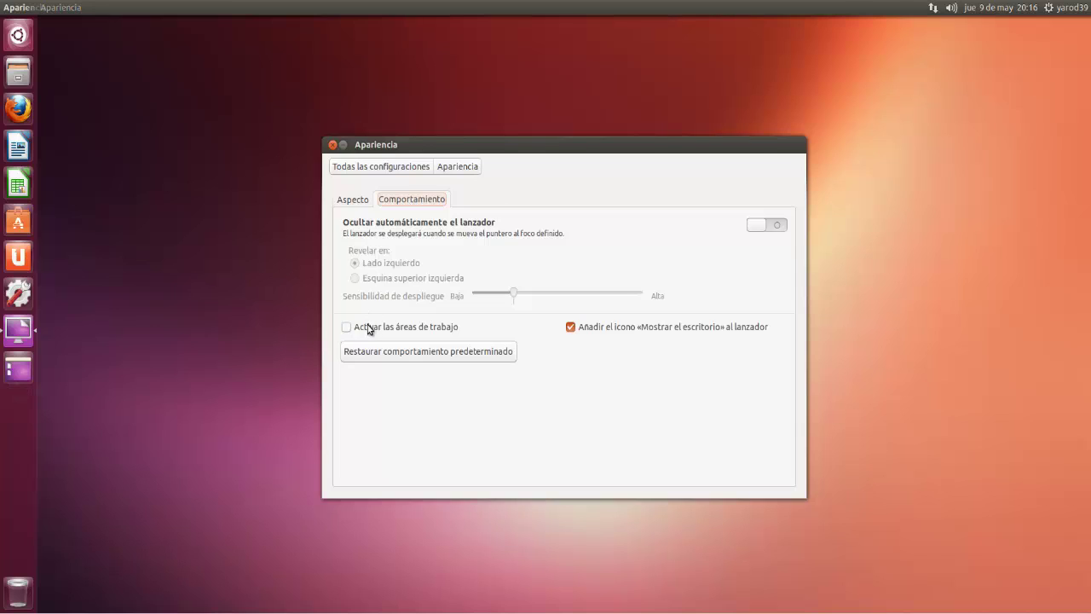
left_click(369, 330)
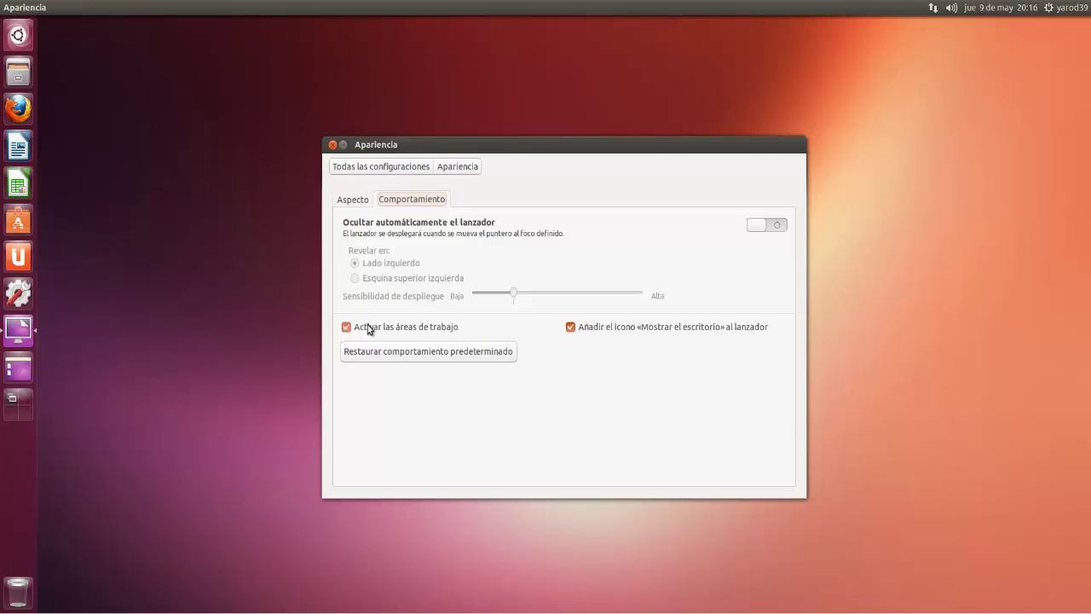
left_click(333, 145)
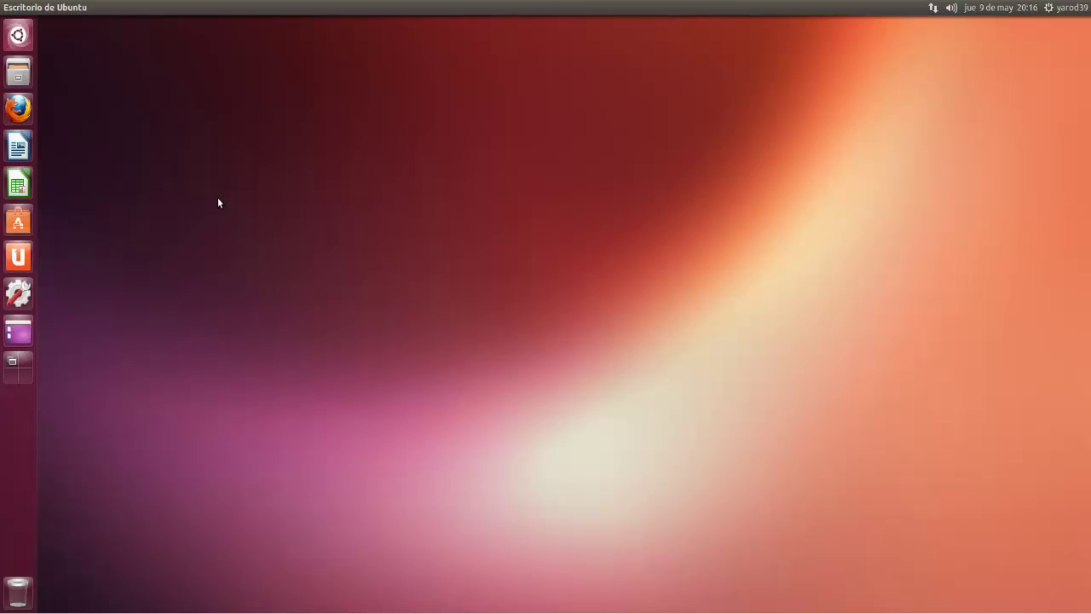
Step: Change the desktop background to the Ubuntu 13.04 Community Wallpapers set that varies through the day, and close Apariencia
right_click(285, 207)
left_click(333, 296)
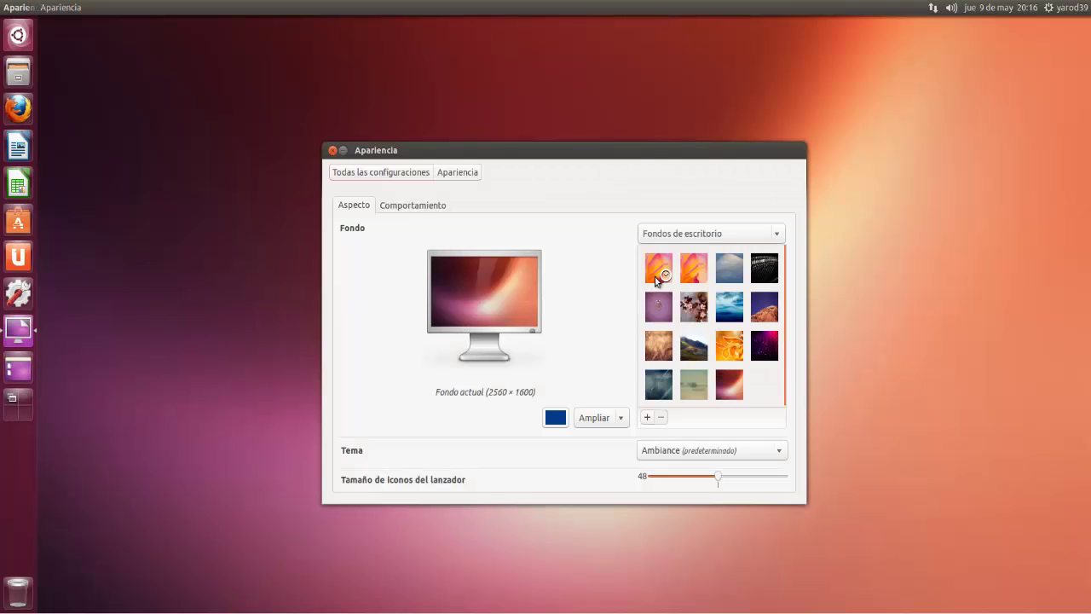
left_click(658, 280)
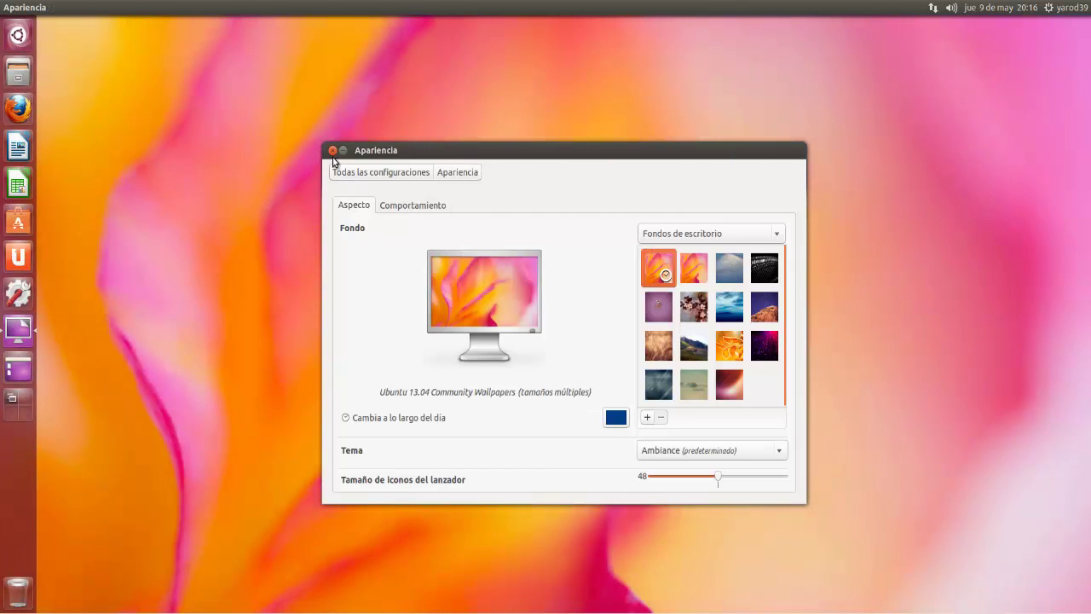
left_click(333, 151)
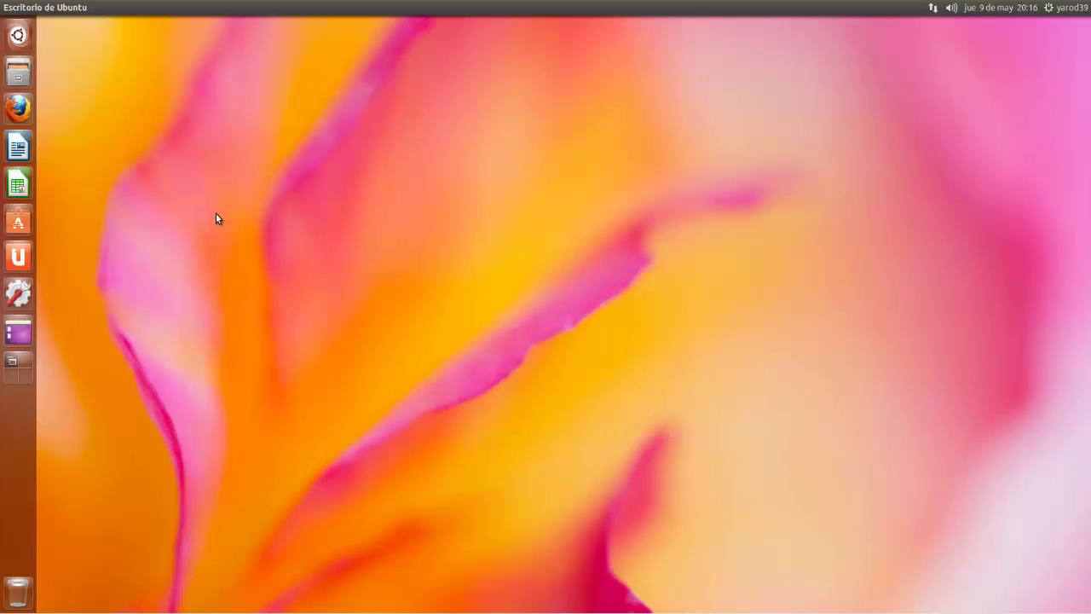
Step: Change the desktop background to the Cacomixtle Ubunteño wallpaper and close the Apariencia window
right_click(260, 225)
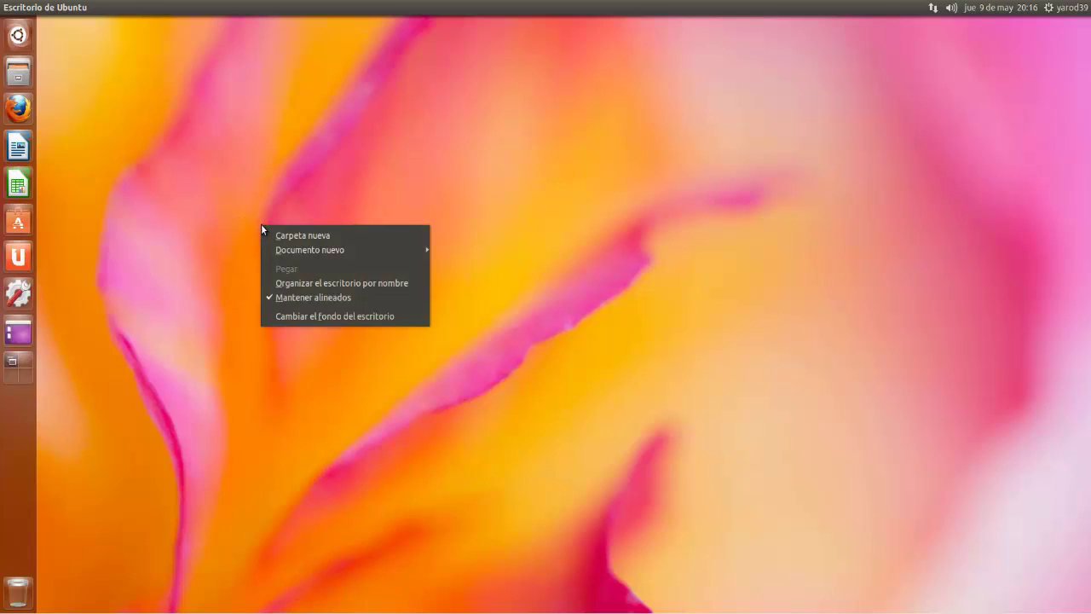
left_click(328, 317)
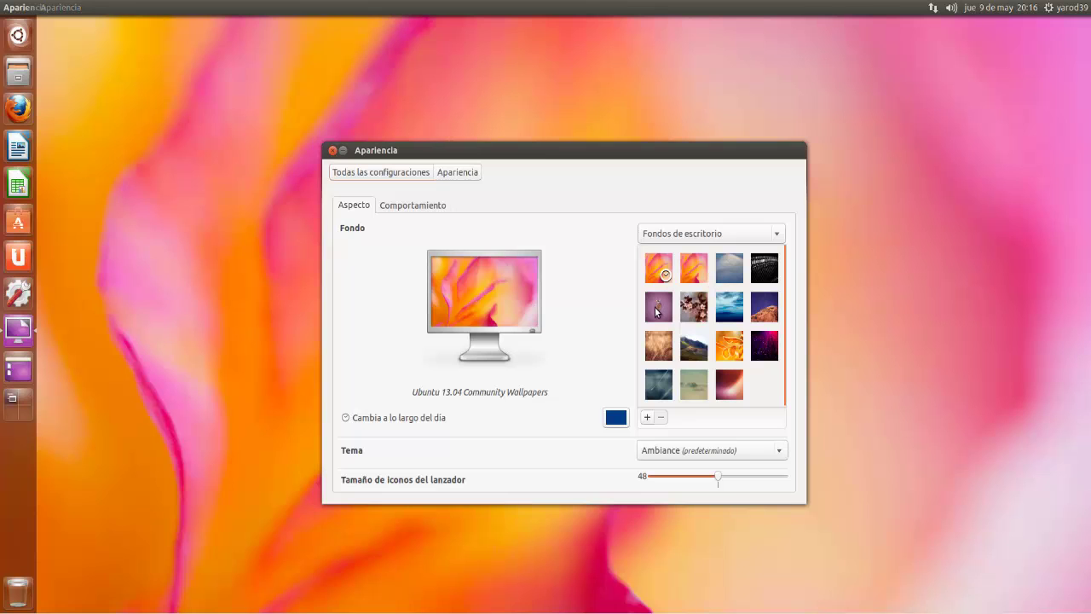
left_click(657, 309)
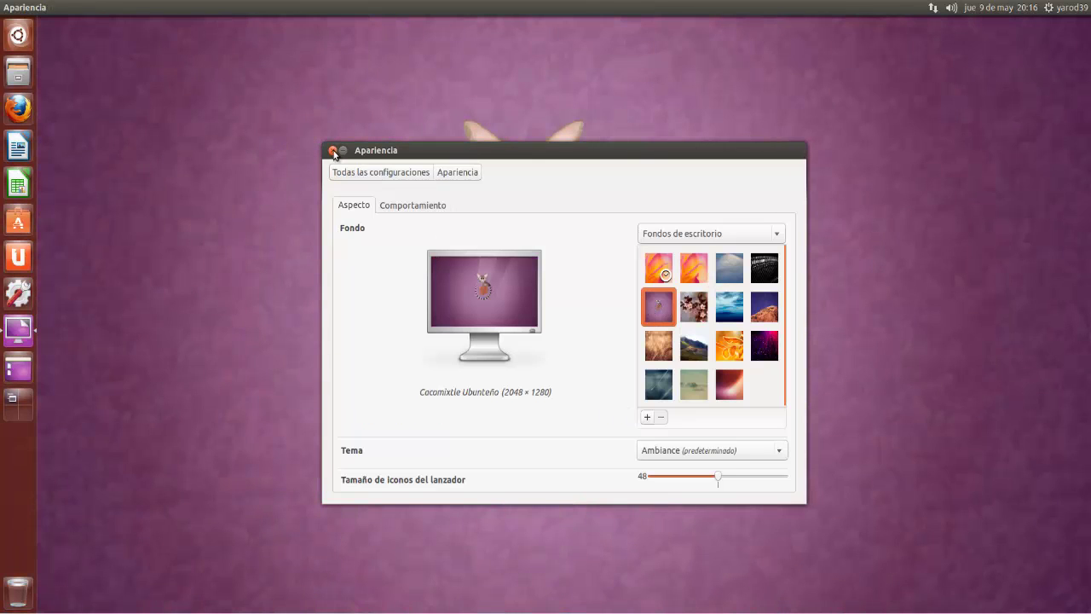
left_click(333, 150)
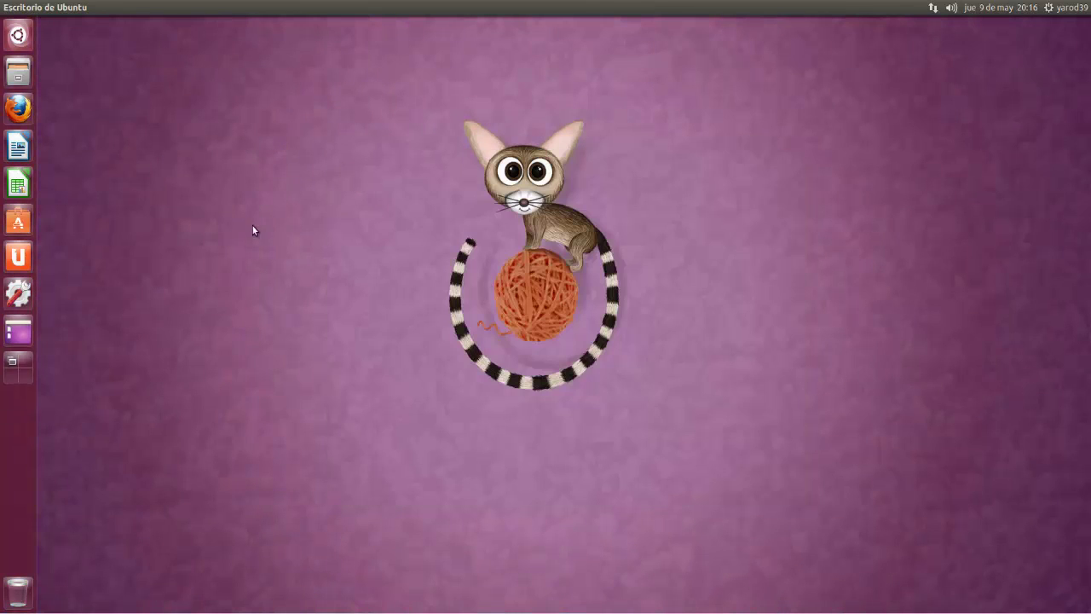
Step: Review each section of the system's Detalles settings, from Resumen to Aviso legal, and close the settings window
left_click(18, 293)
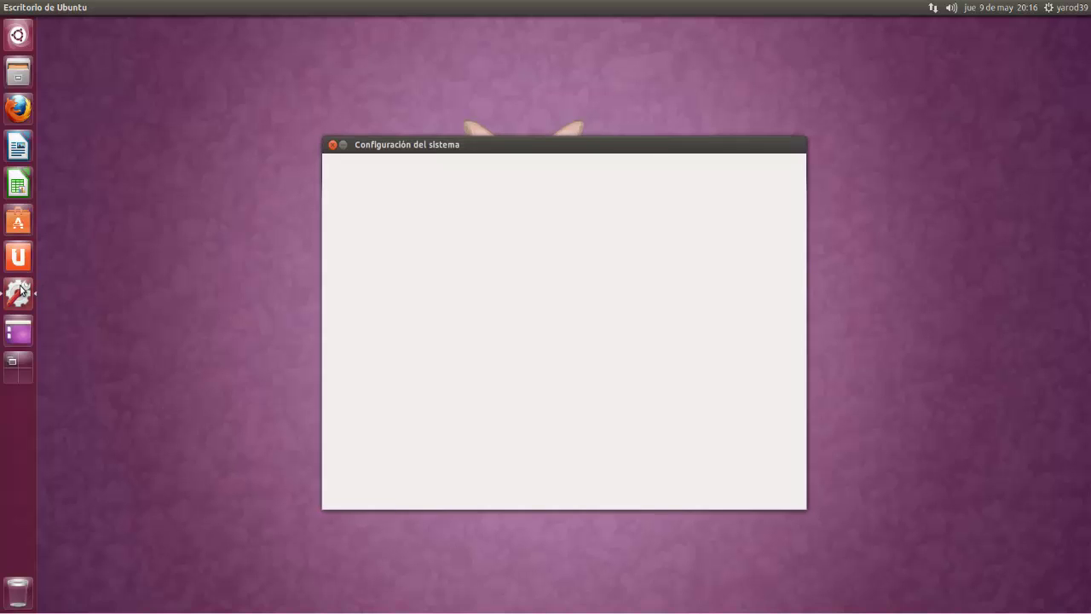
left_click(502, 466)
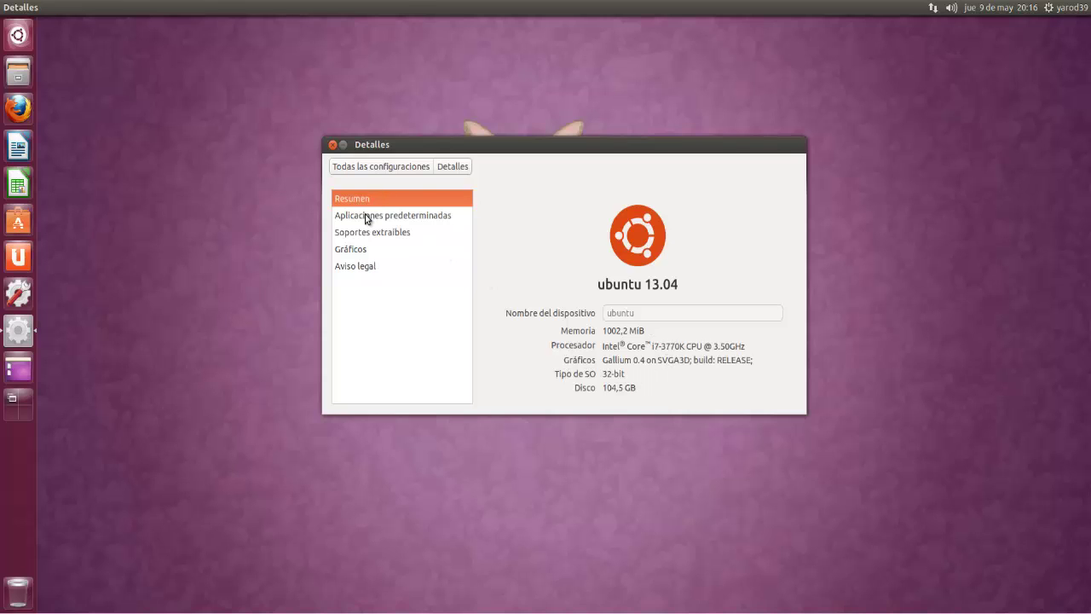
left_click(367, 217)
left_click(366, 231)
left_click(351, 250)
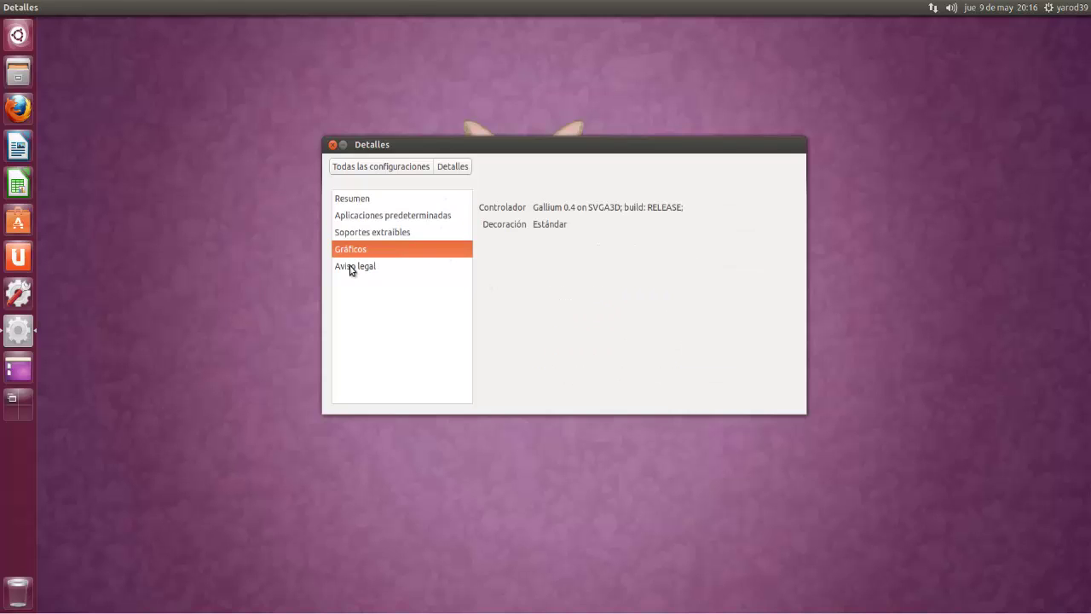
left_click(350, 265)
left_click(349, 168)
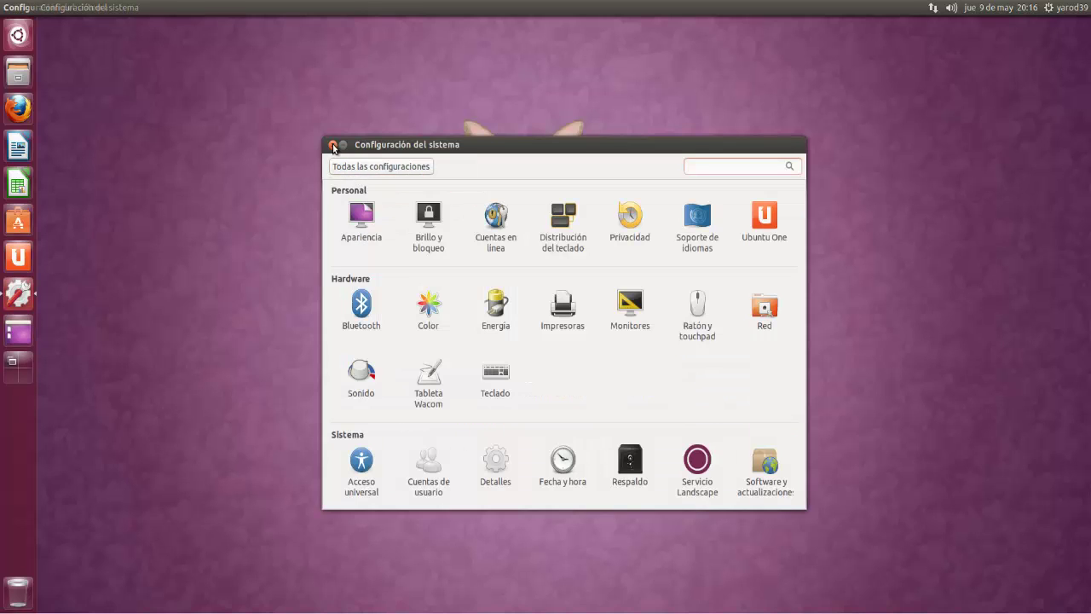
left_click(333, 145)
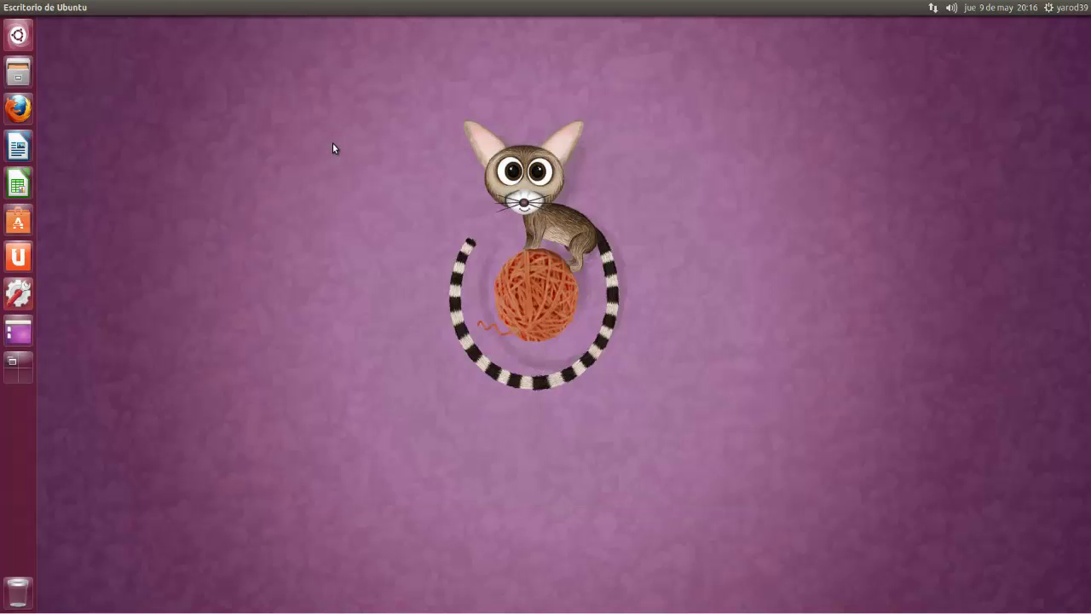
Step: Browse the newest, recommended and top-rated software in the Centro de software de Ubuntu, and close its window
left_click(20, 224)
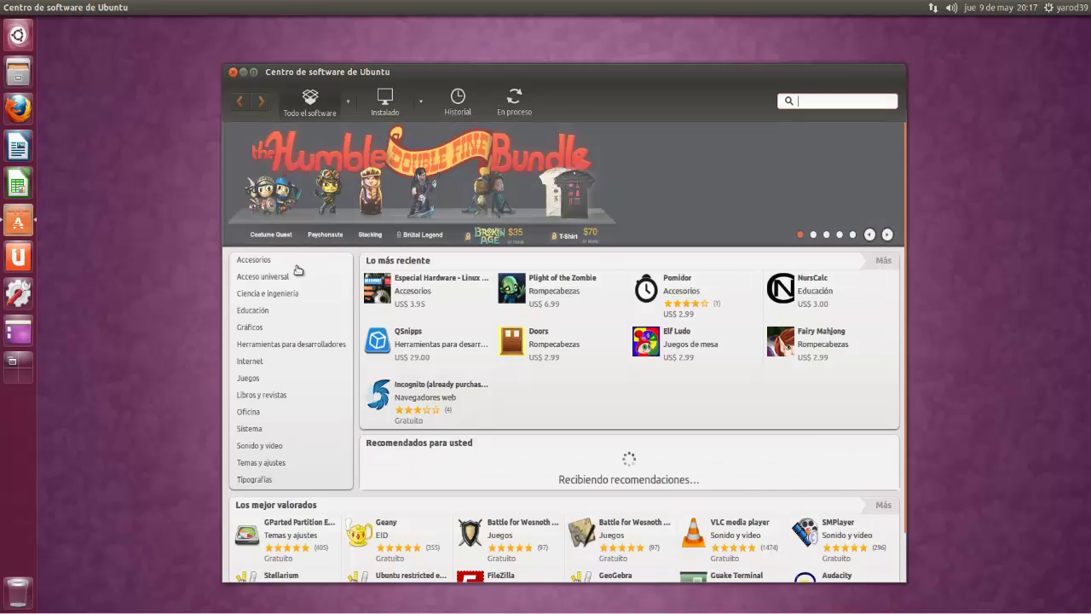
scroll(298, 270, "down", 1)
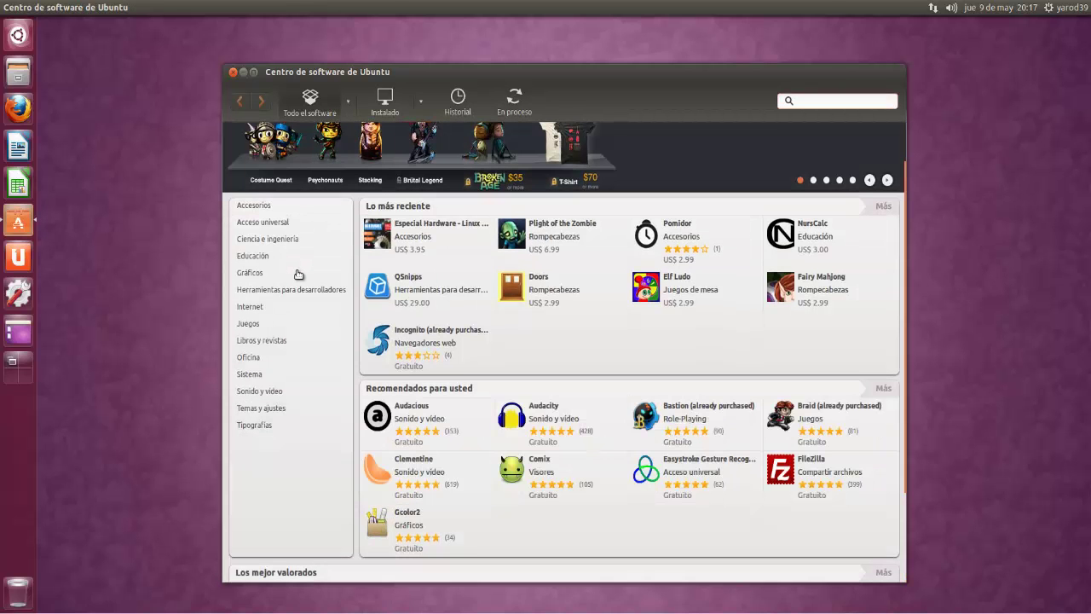
scroll(376, 318, "down", 2)
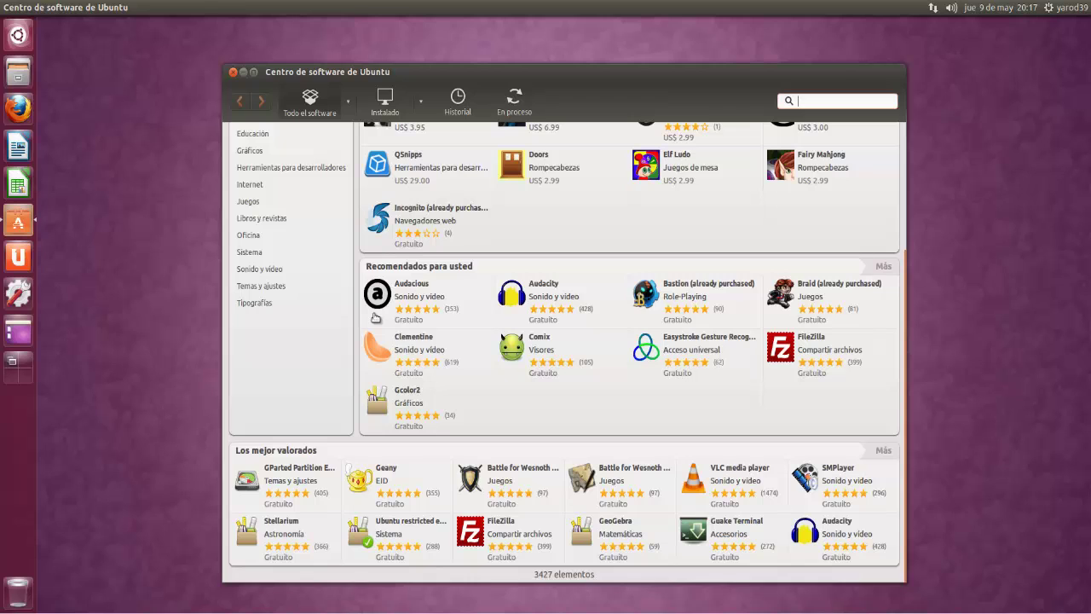
left_click(233, 72)
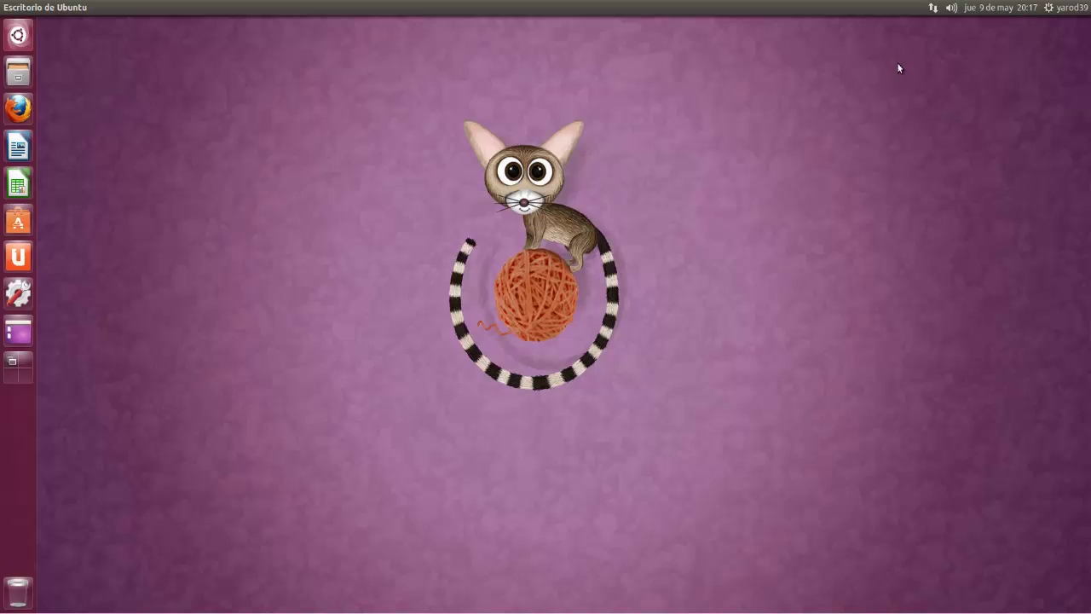
Step: View the calendar and the network connection options of the system indicators, and close them
left_click(989, 8)
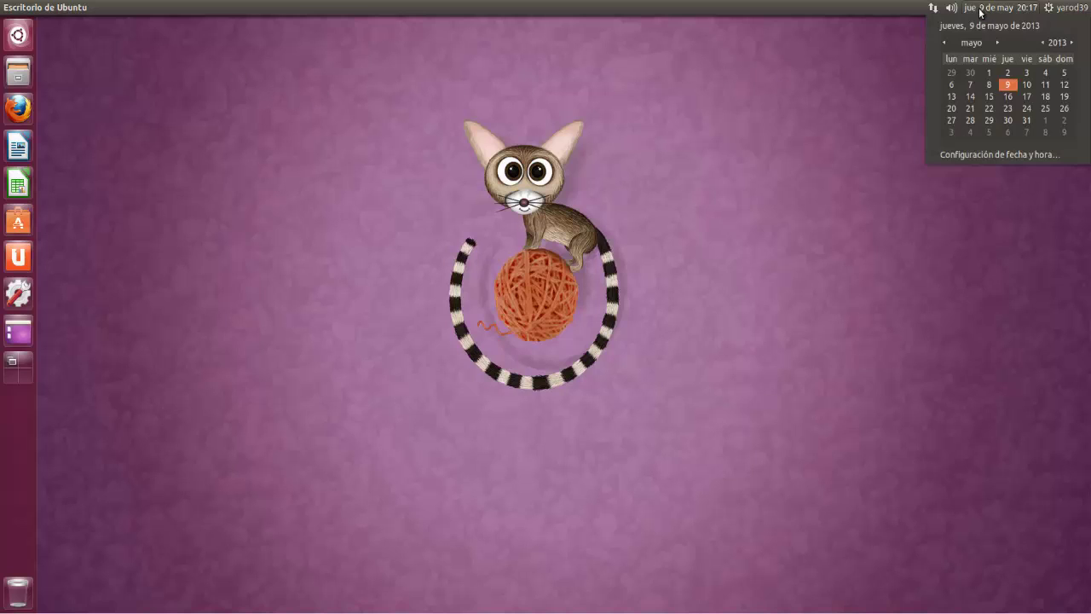
mouse_move(953, 11)
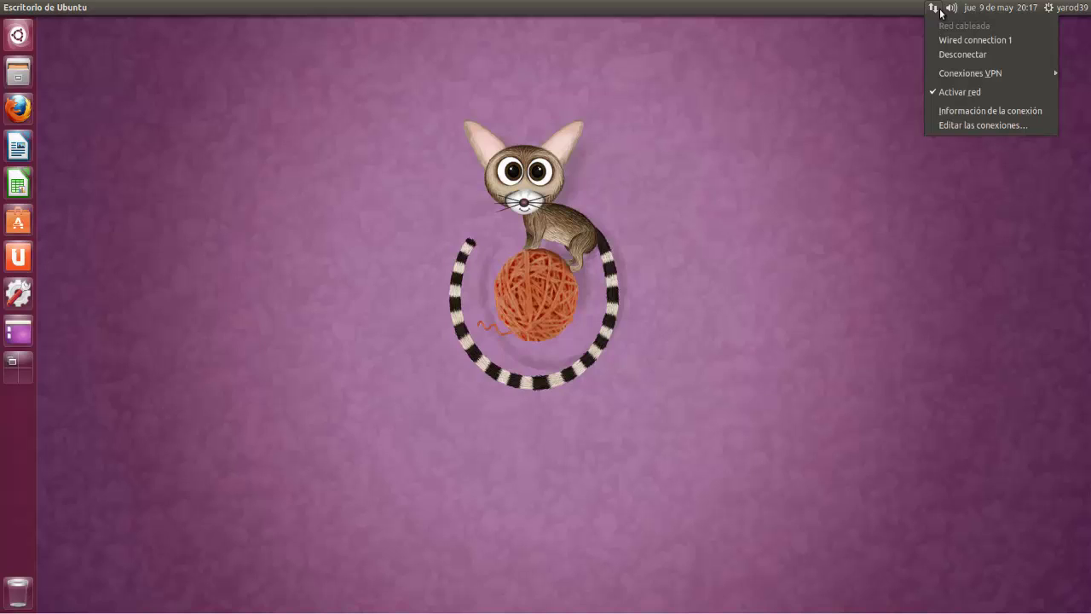
left_click(874, 127)
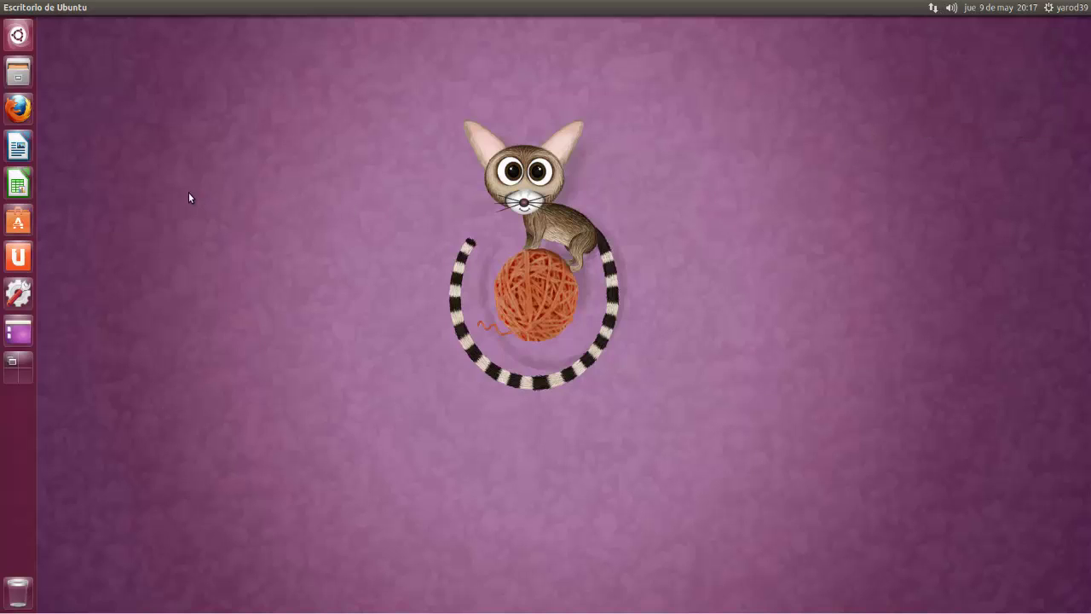
Step: Launch Rhythmbox from the sound indicator, view its music library, and close the player
left_click(951, 8)
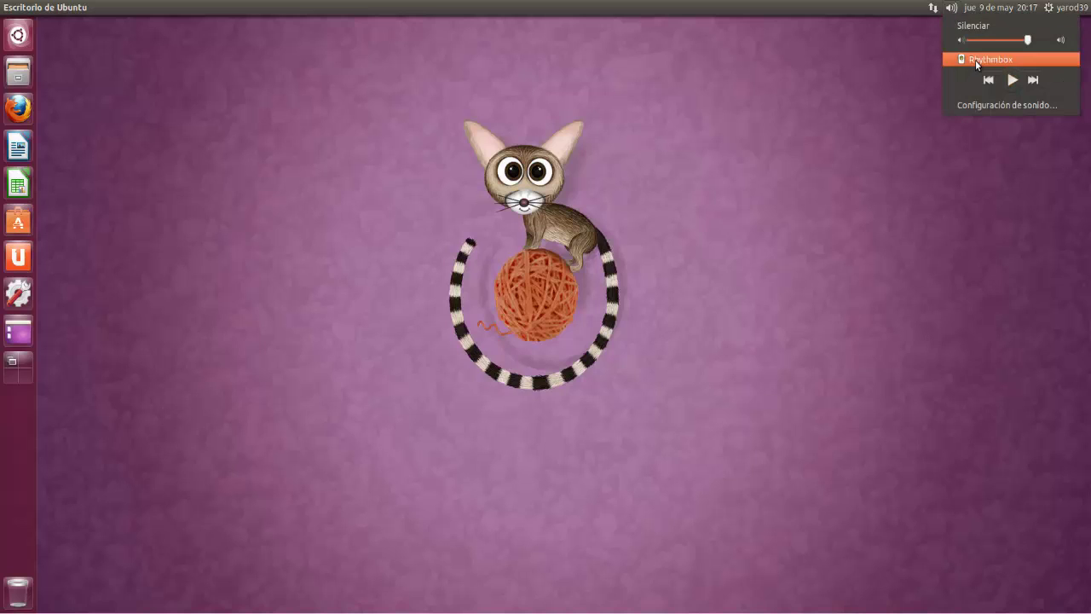
left_click(976, 59)
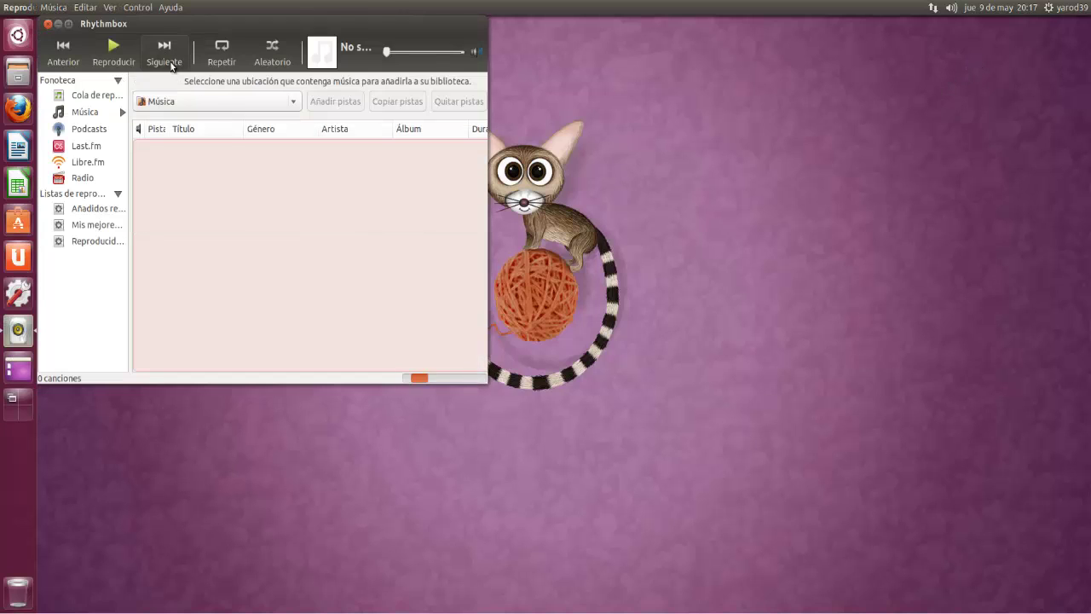
left_click(49, 24)
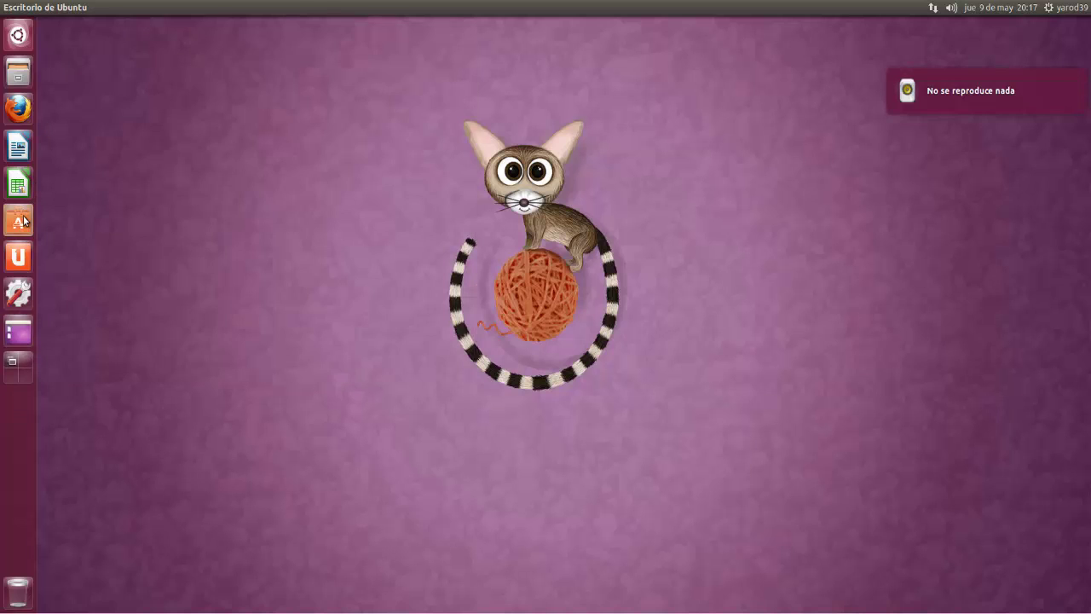
Step: Display the full list of top-rated software in the Centro de software de Ubuntu and open Audacity's details page
left_click(23, 220)
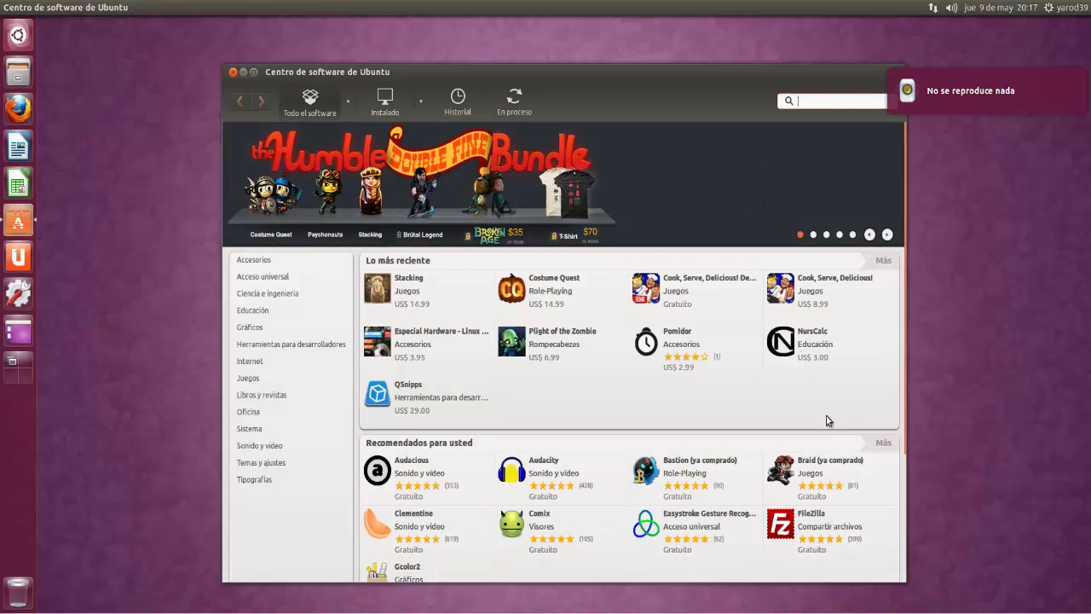
scroll(867, 458, "down", 3)
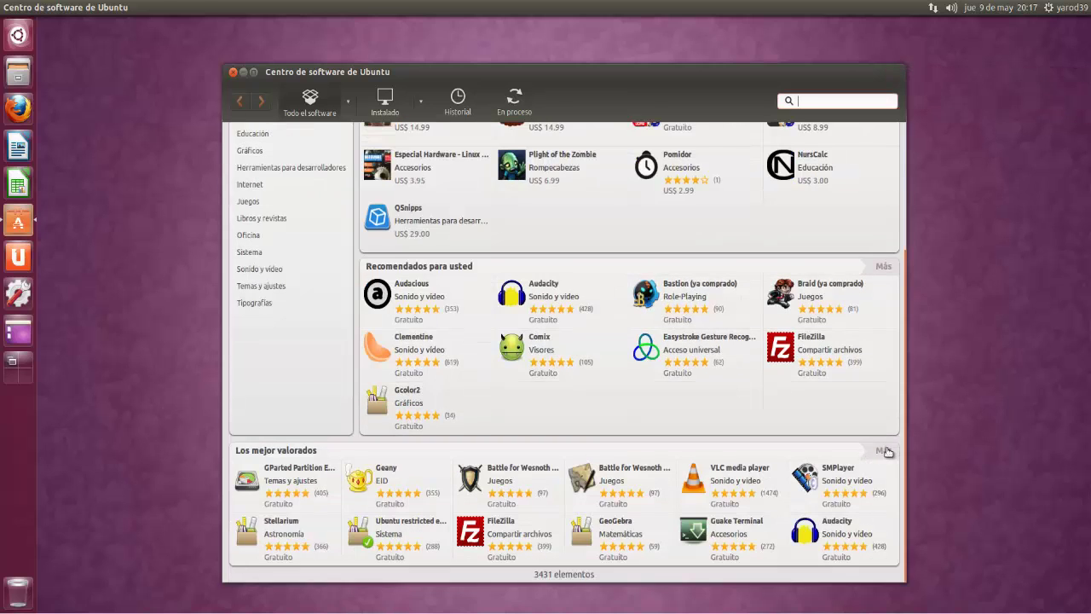
left_click(886, 451)
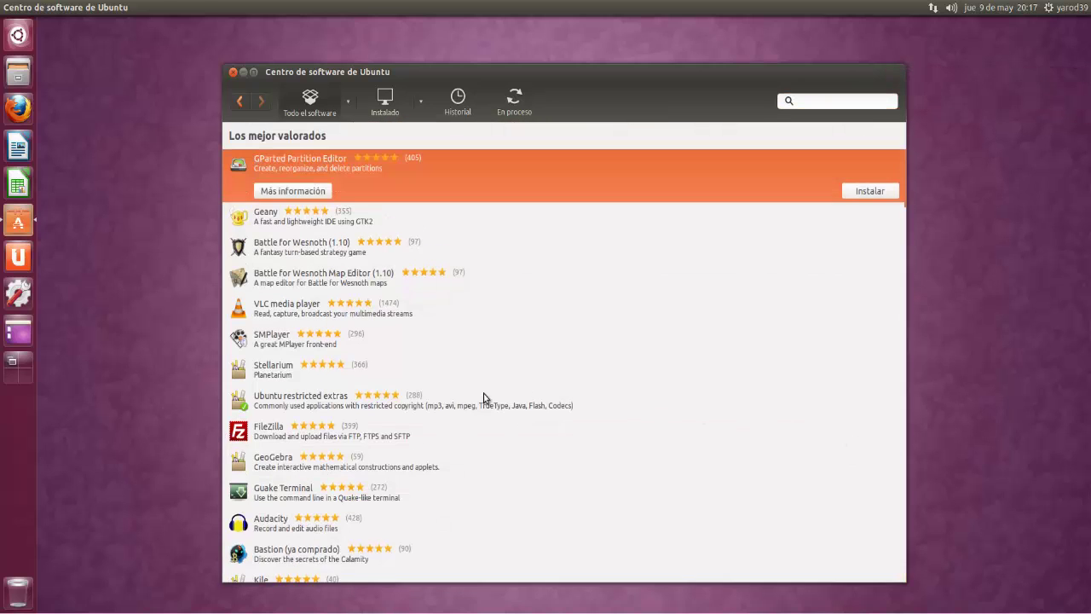
left_click(339, 519)
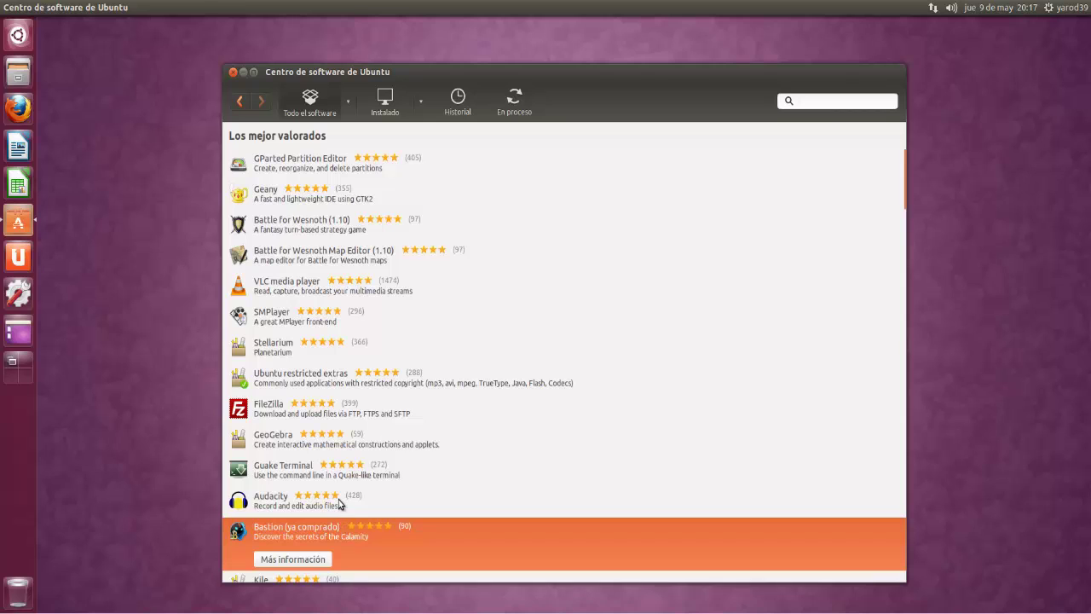
left_click(339, 499)
double_click(338, 499)
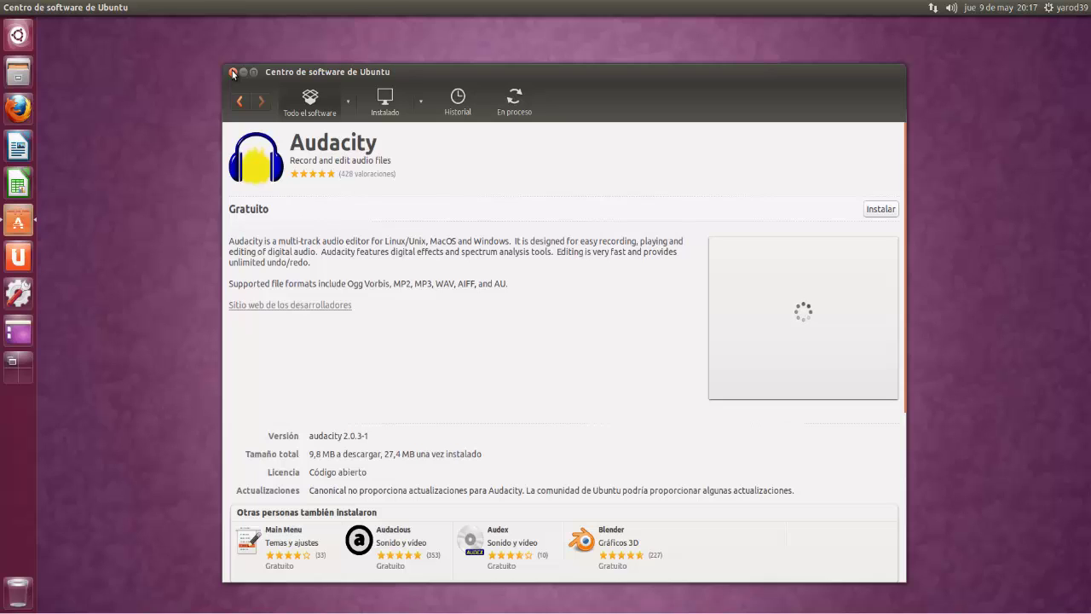
Step: View the details page of Audacious among the related applications, return to Audacity's page, and close the software centre
left_click(403, 537)
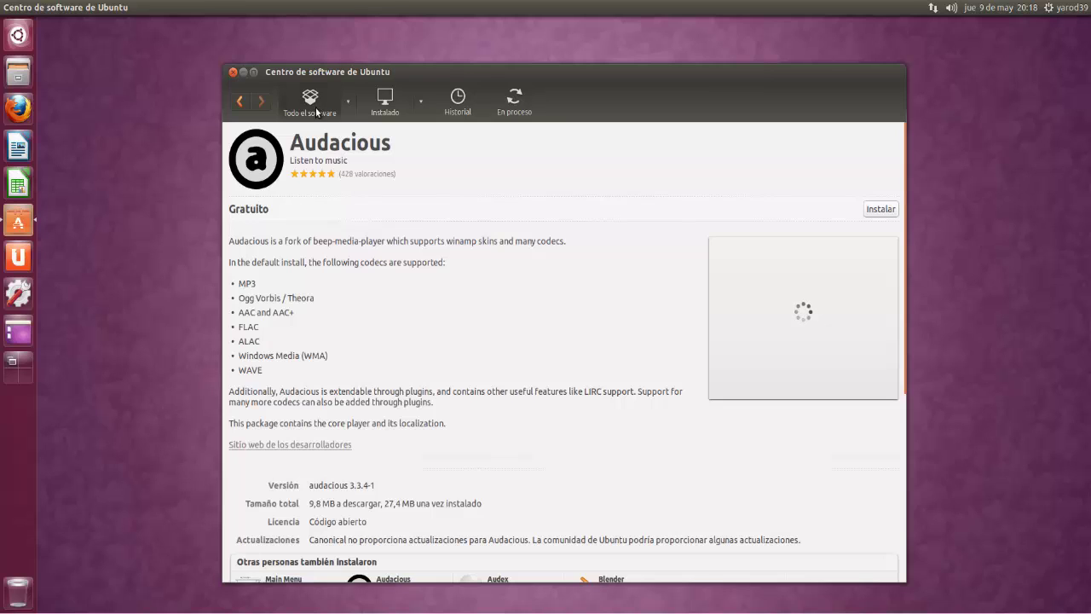
left_click(242, 102)
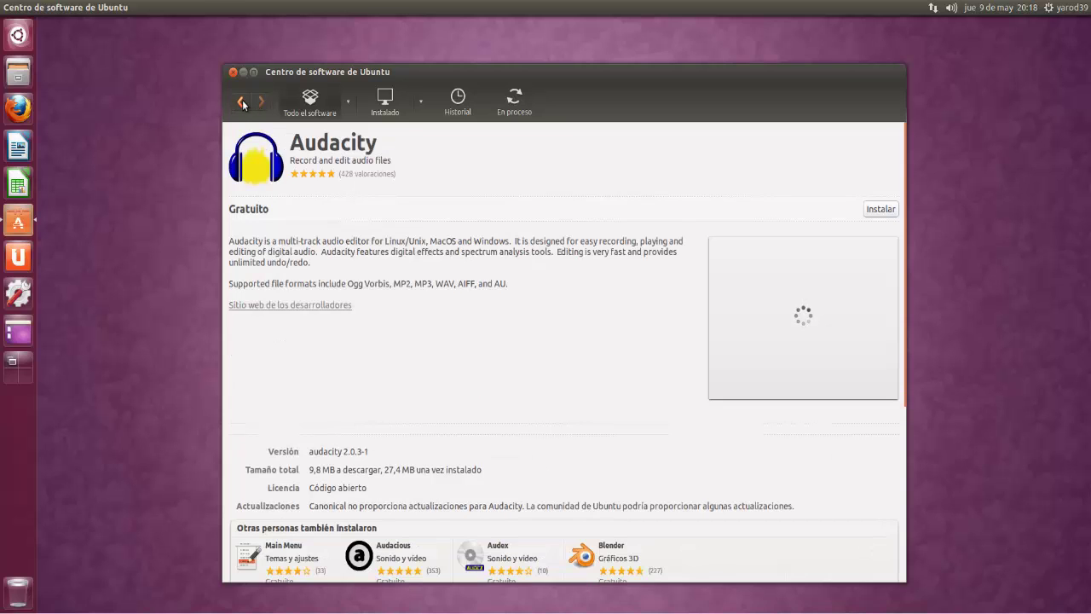
left_click(242, 102)
left_click(261, 101)
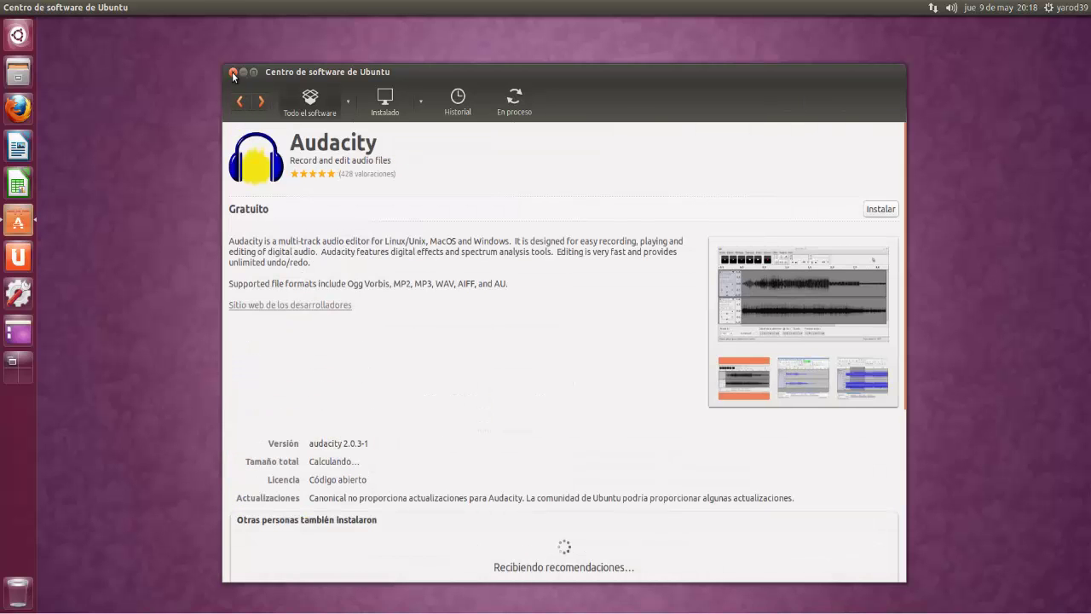
left_click(233, 73)
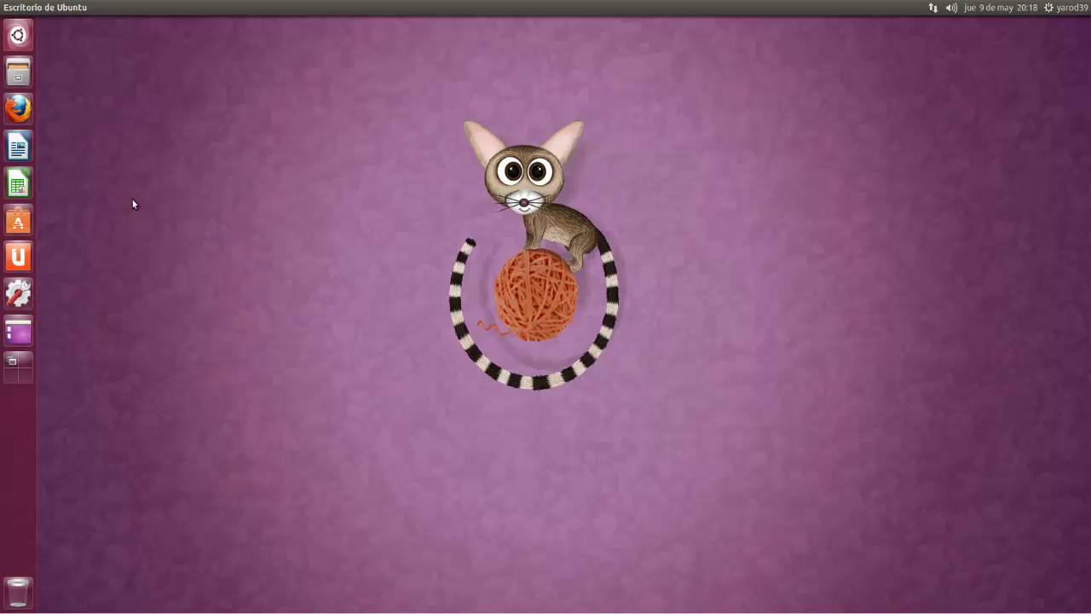
Step: Review the applications, files, music, photos and videos lenses of the Dash, and close it
left_click(24, 42)
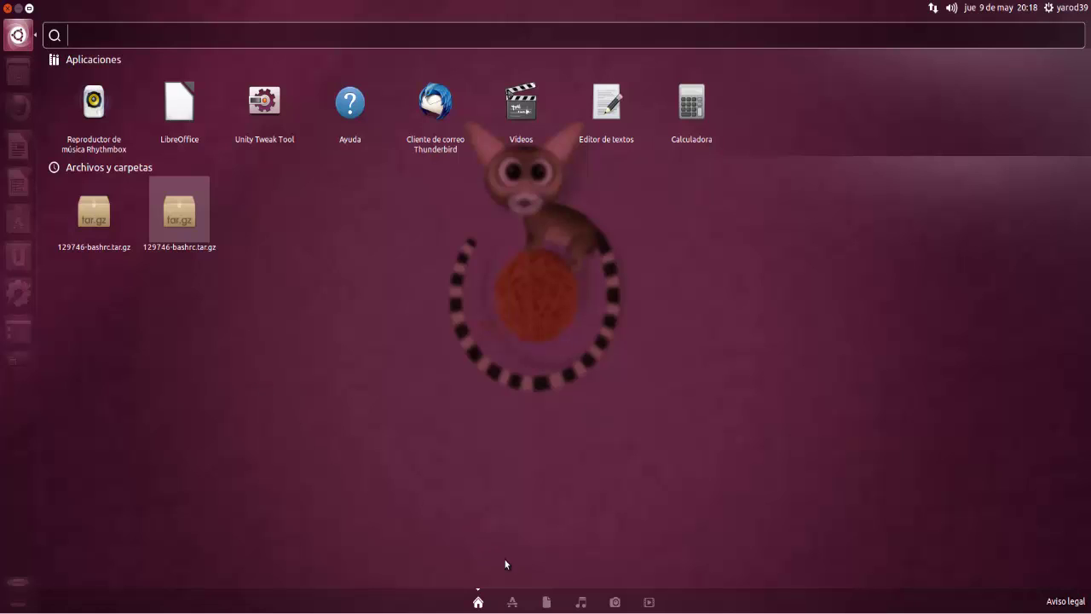
left_click(513, 601)
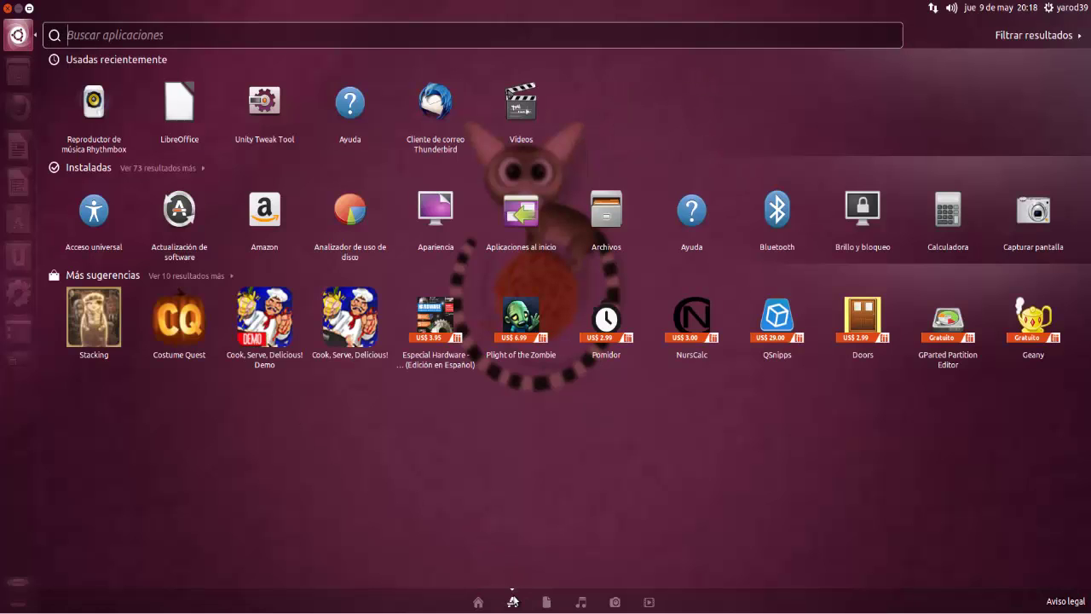
left_click(540, 604)
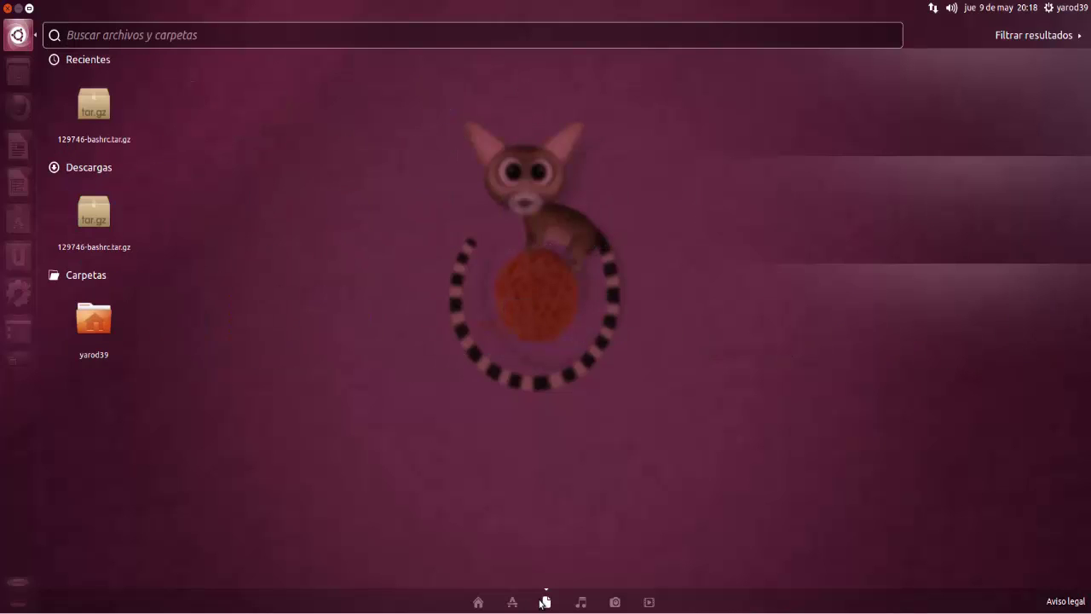
left_click(578, 606)
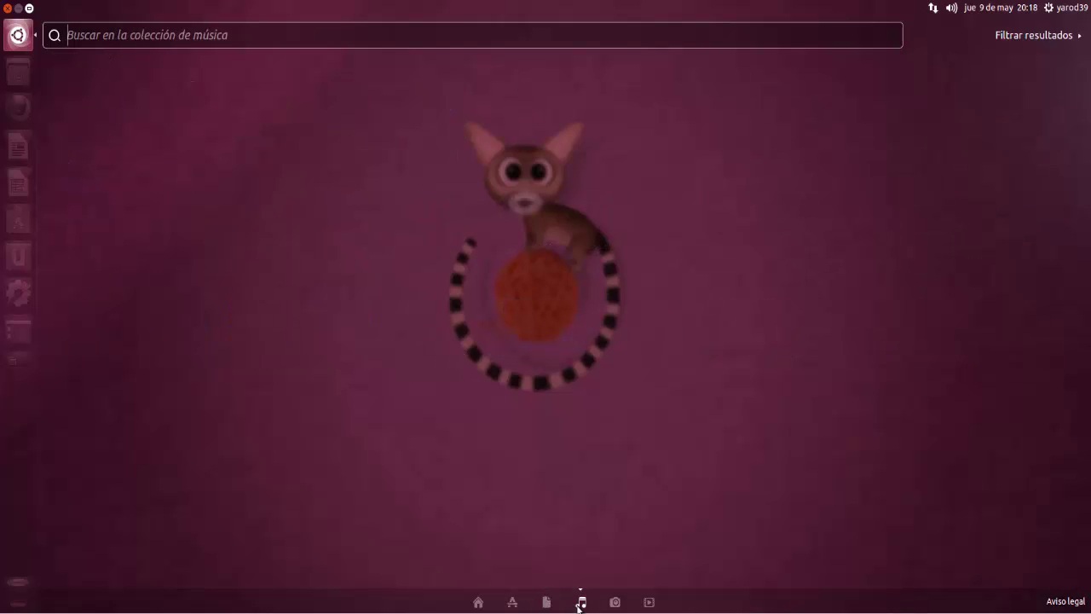
left_click(615, 603)
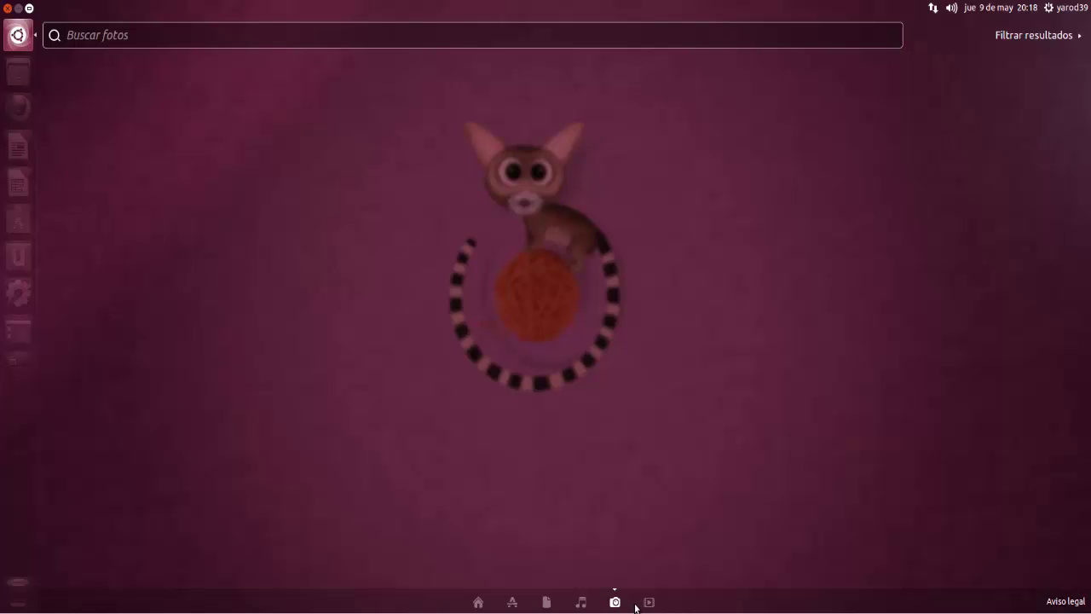
left_click(648, 603)
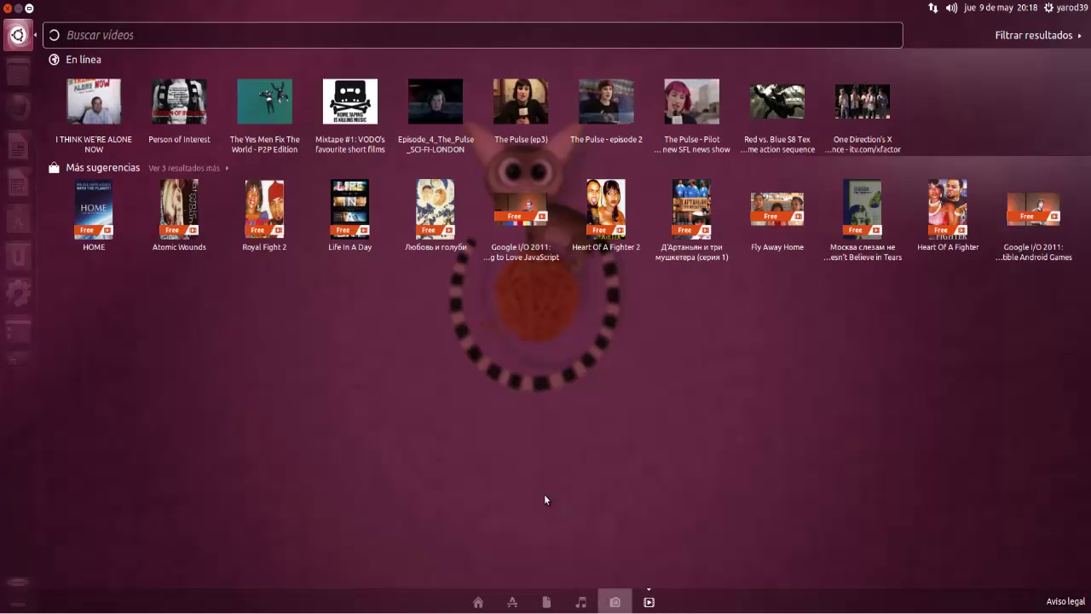
left_click(8, 8)
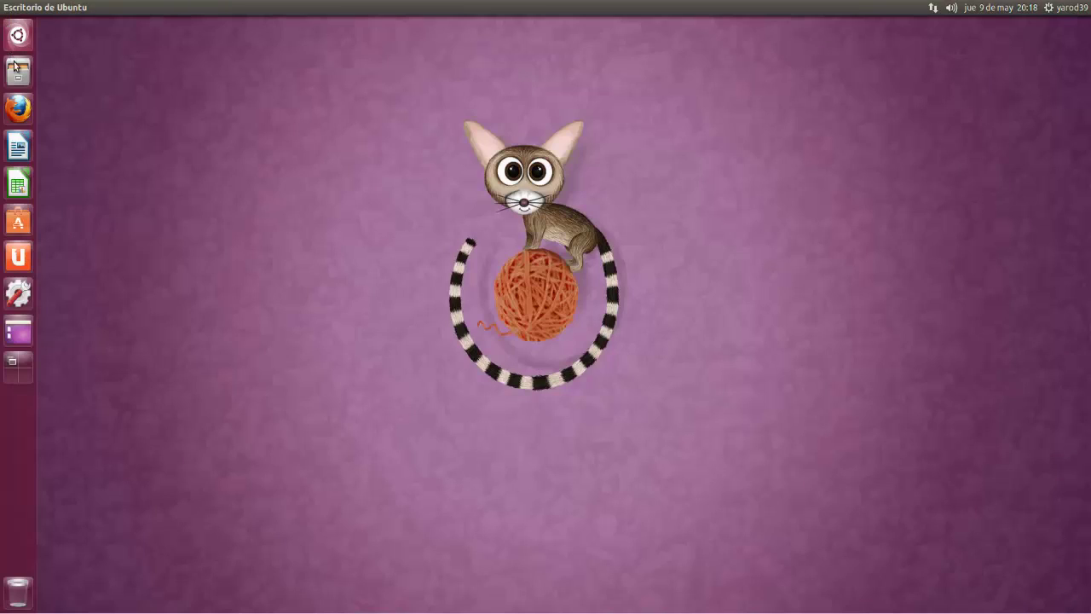
Step: Show the launcher options available for Firefox, LibreOffice Writer and the spreadsheet application
right_click(17, 106)
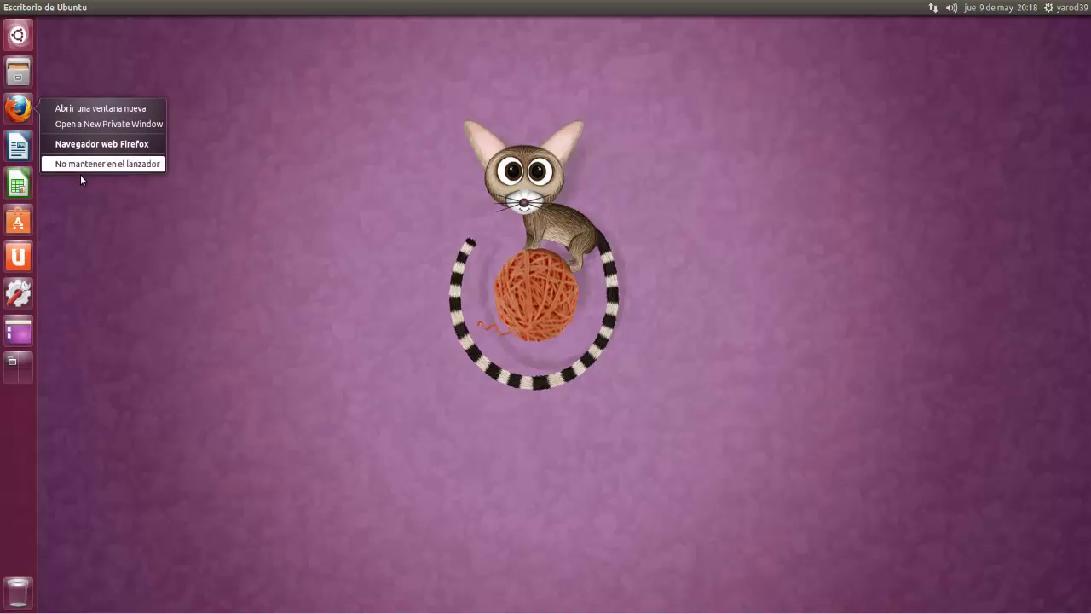
right_click(22, 147)
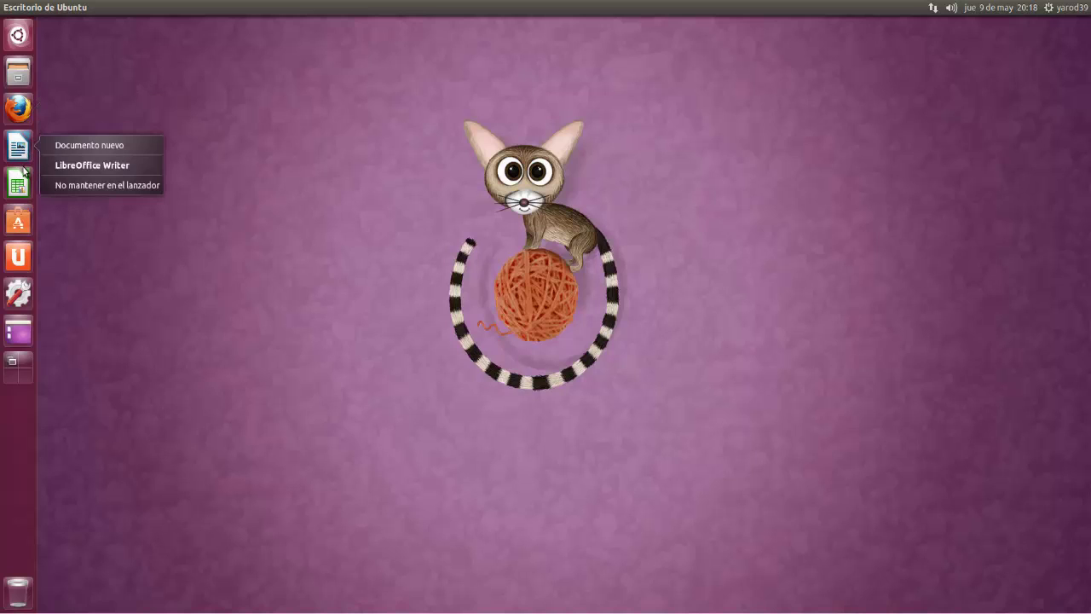
right_click(23, 181)
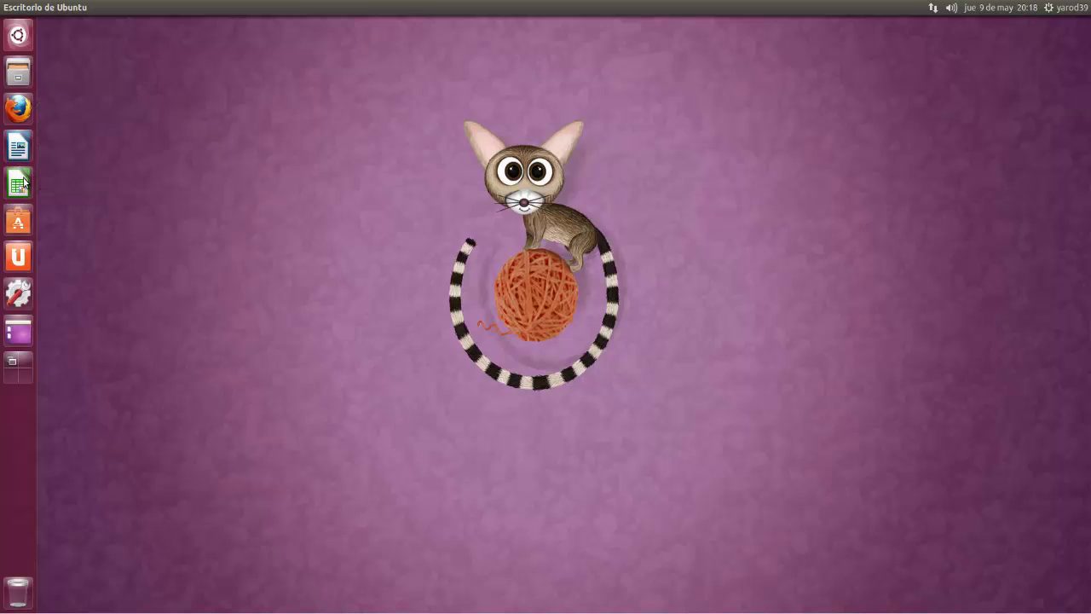
Step: Open Ubuntu One and close its welcome window, and switch the Ubuntu One service off and back on from its indicator
left_click(23, 258)
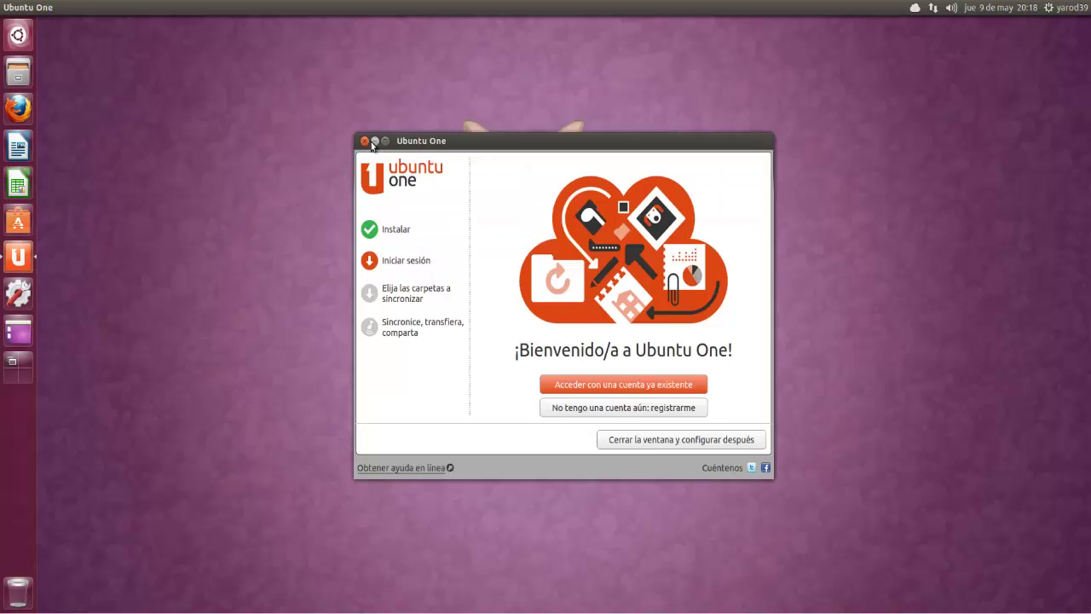
left_click(365, 142)
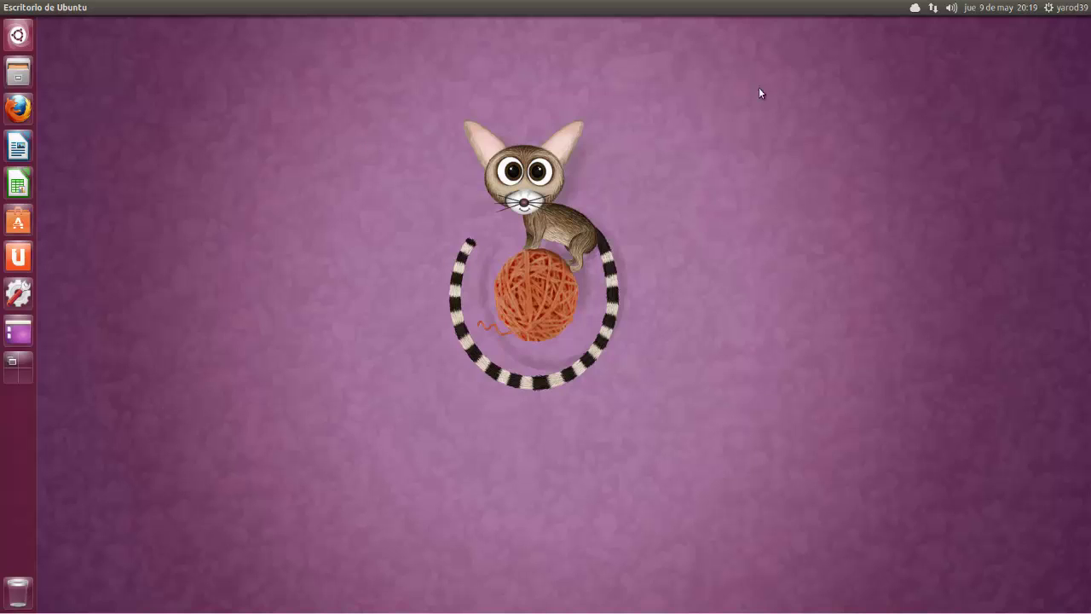
left_click(915, 8)
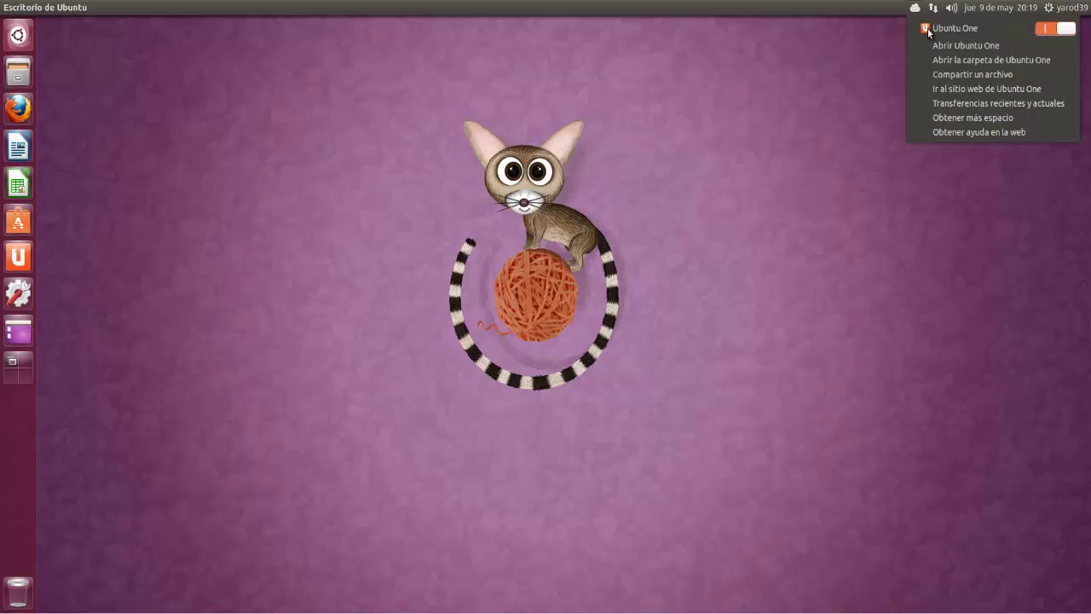
left_click(1049, 31)
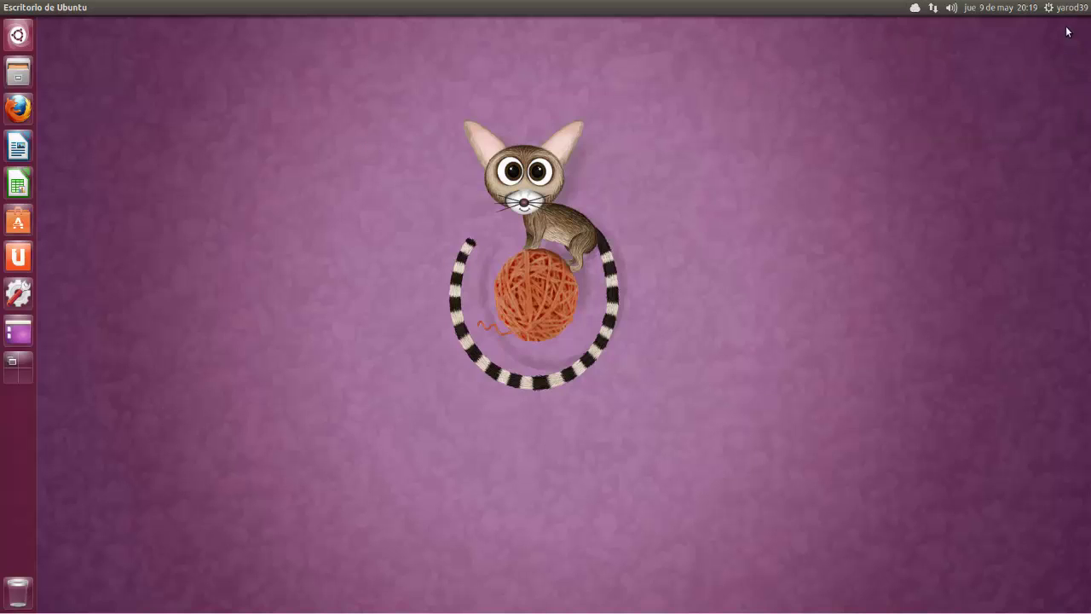
left_click(915, 9)
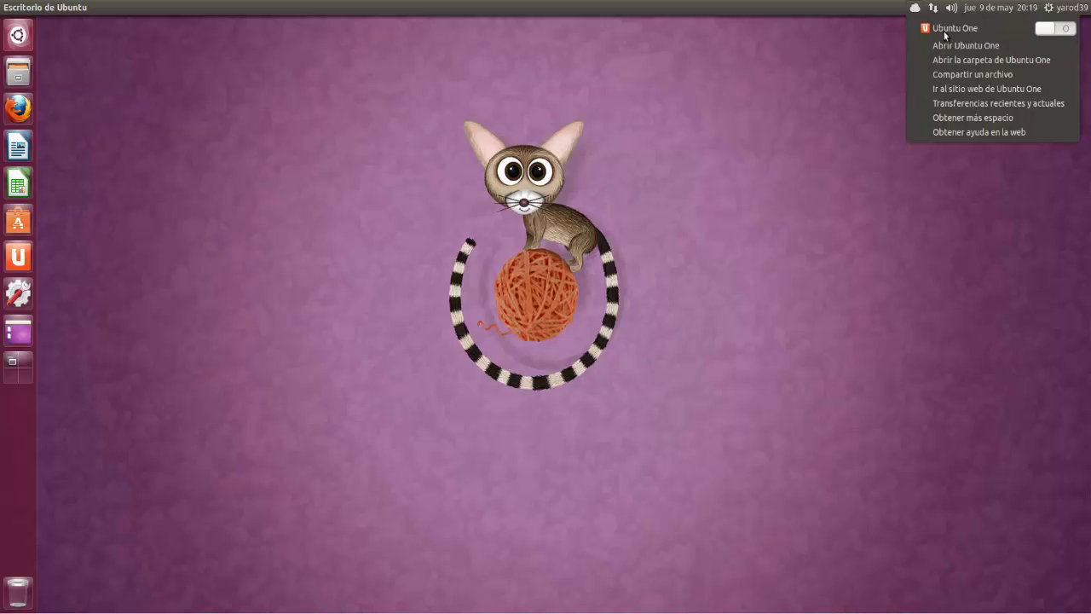
left_click(1065, 30)
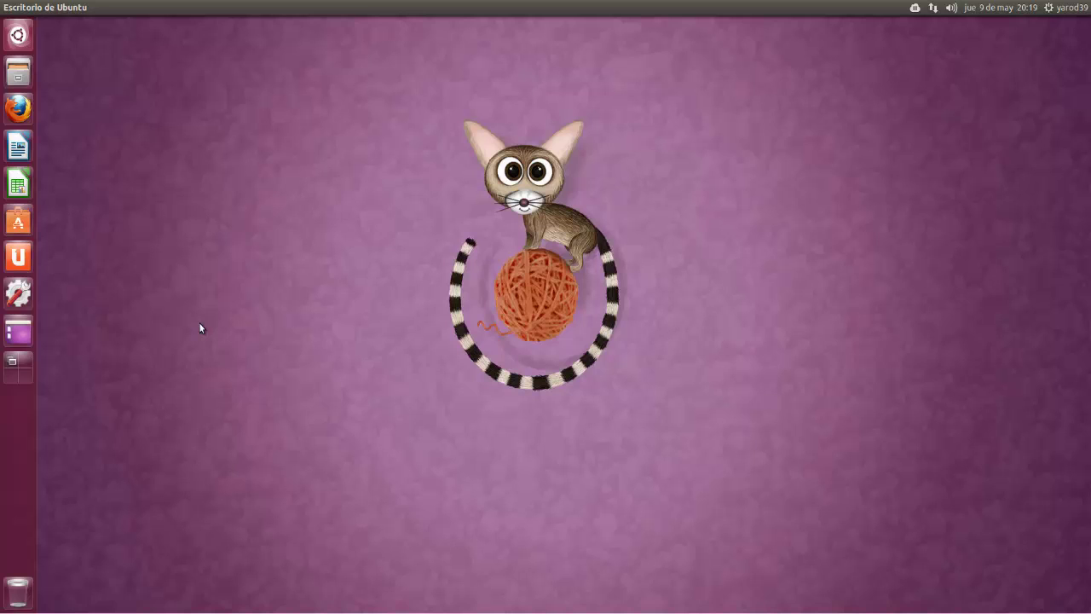
Step: Install curl from the terminal, entering the account password to authorise it, and check a fresh terminal's startup before closing it
key("ctrl+alt+t")
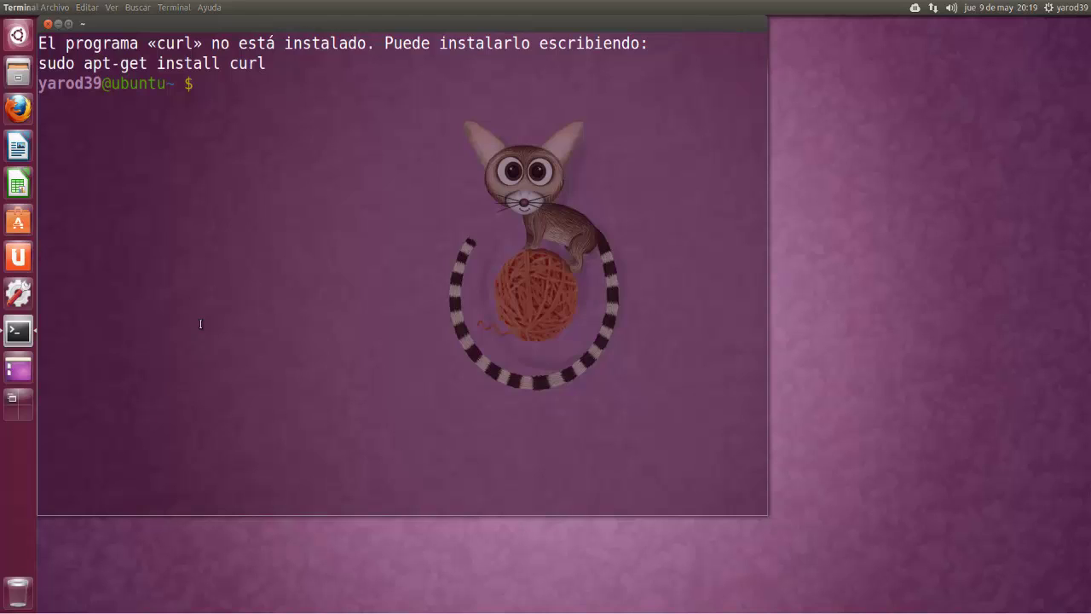
type("ins")
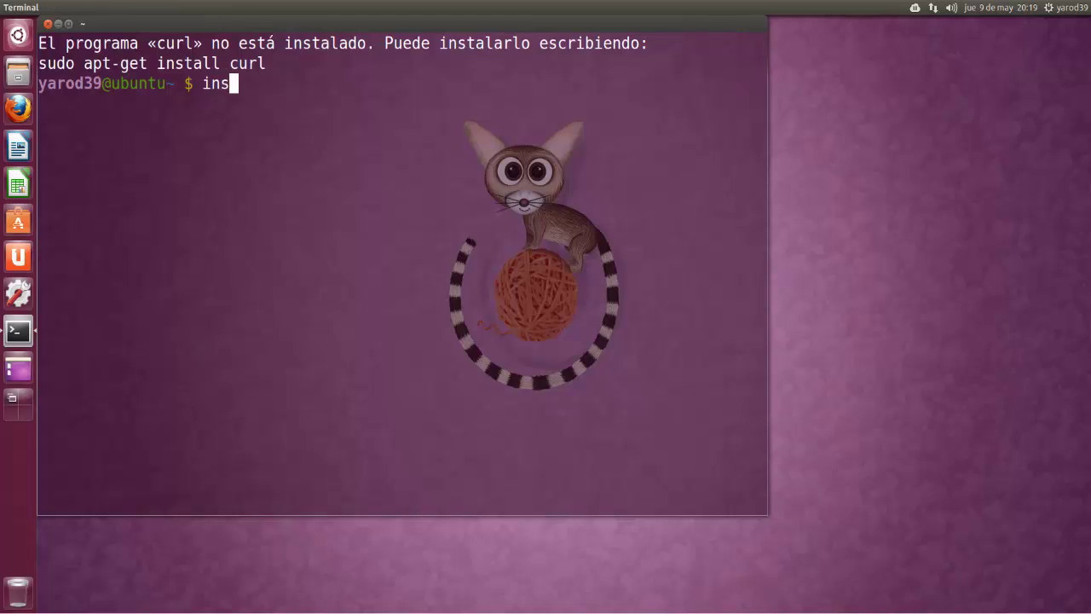
type("tall curl")
key("Return")
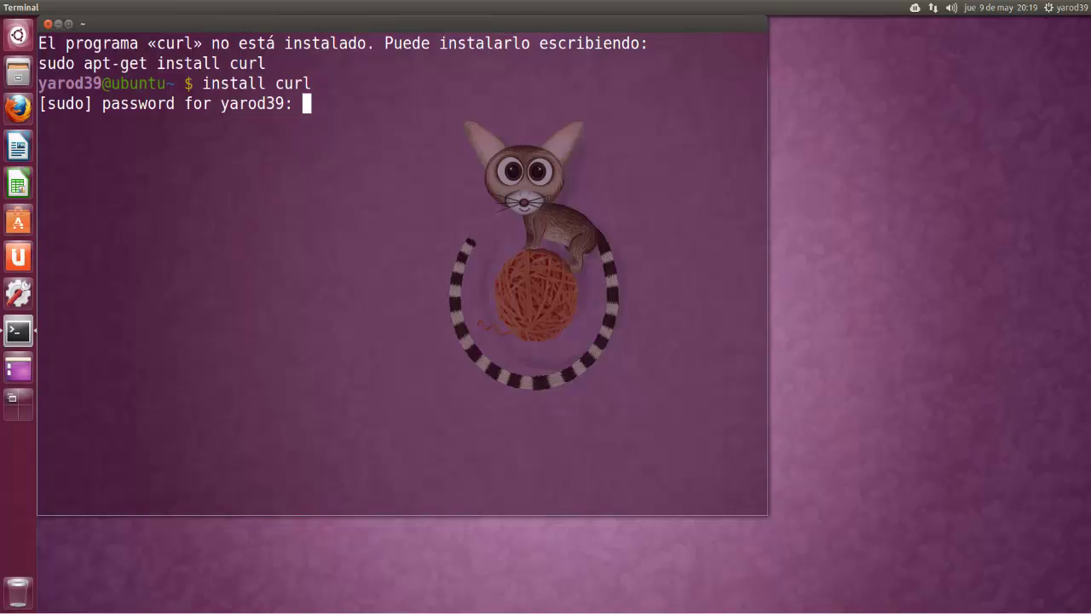
key("Return")
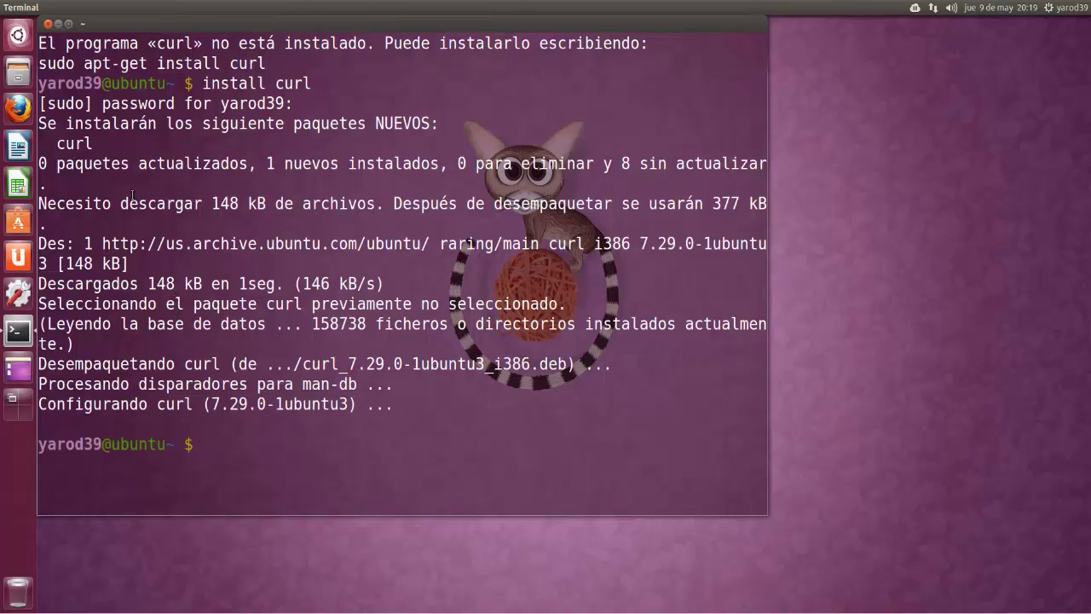
left_click(48, 24)
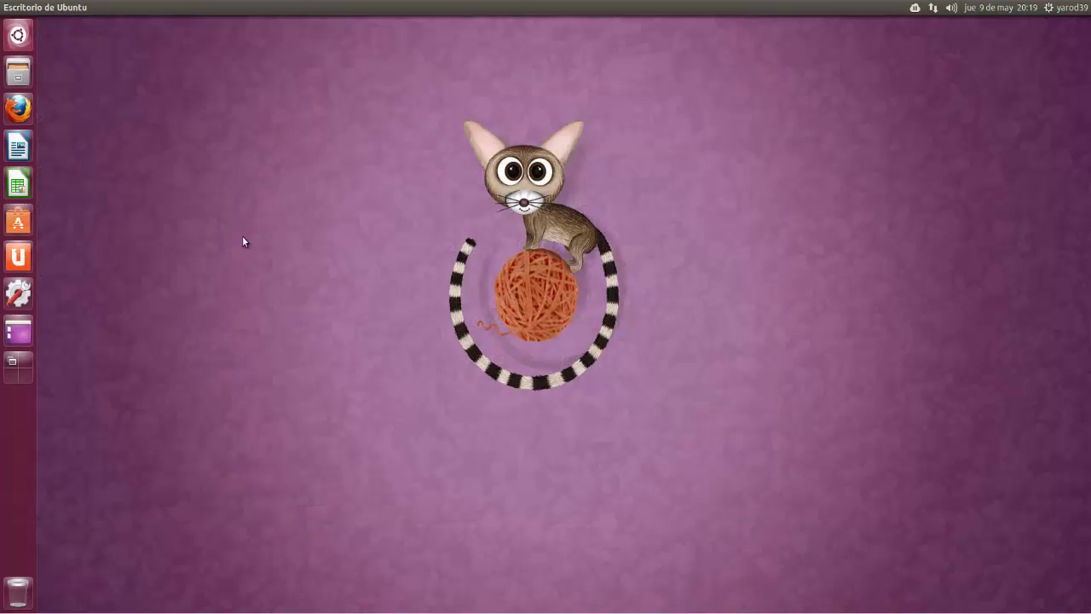
key("ctrl+alt+t")
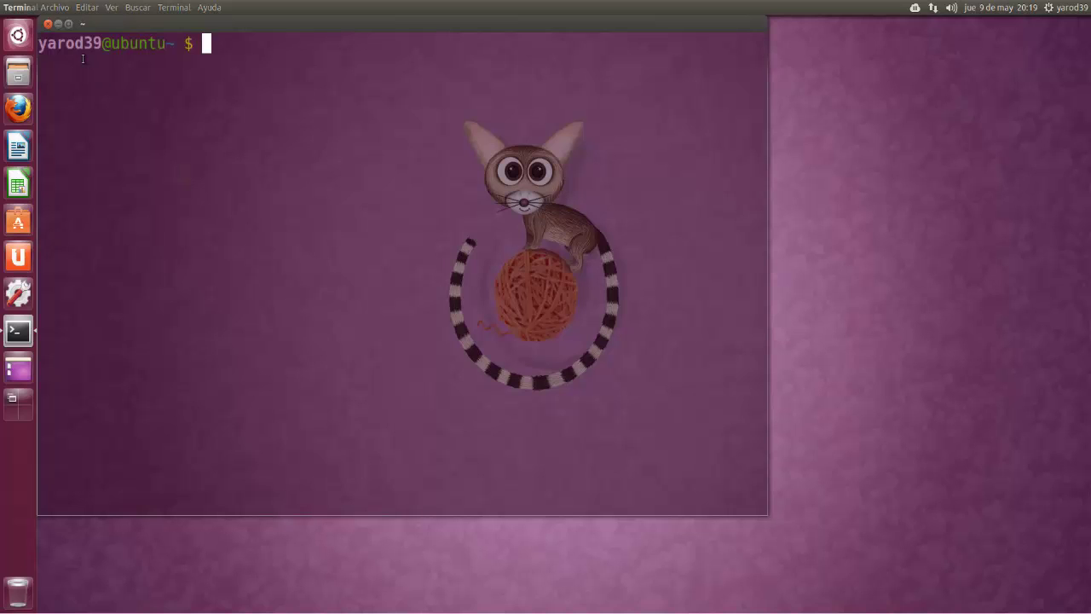
left_click(49, 23)
Step: Show the file manager's launcher options, open the Descargas folder from them, and close its window
right_click(18, 75)
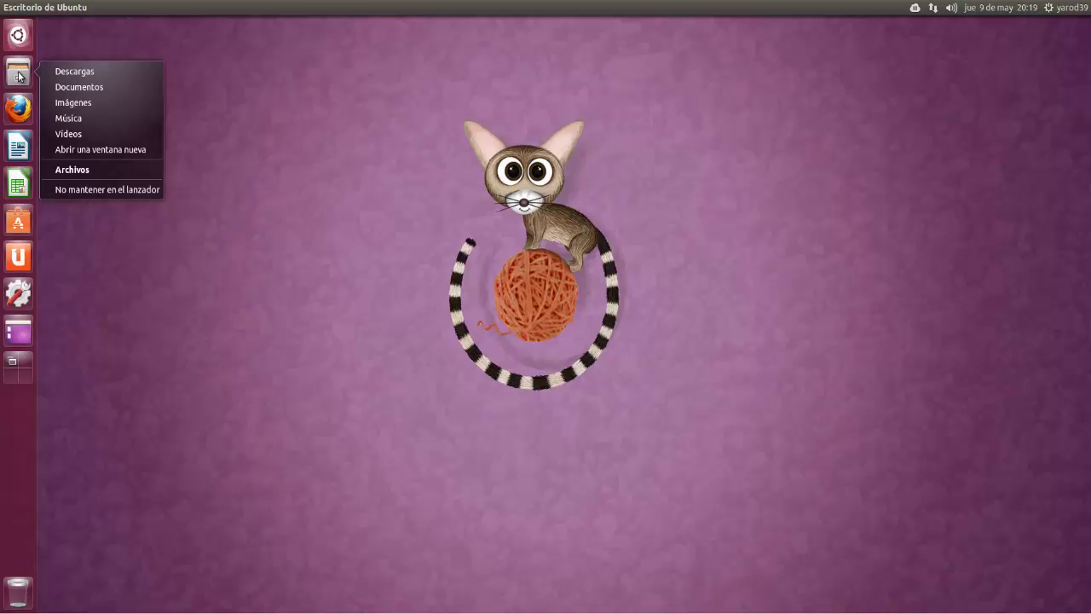
left_click(63, 74)
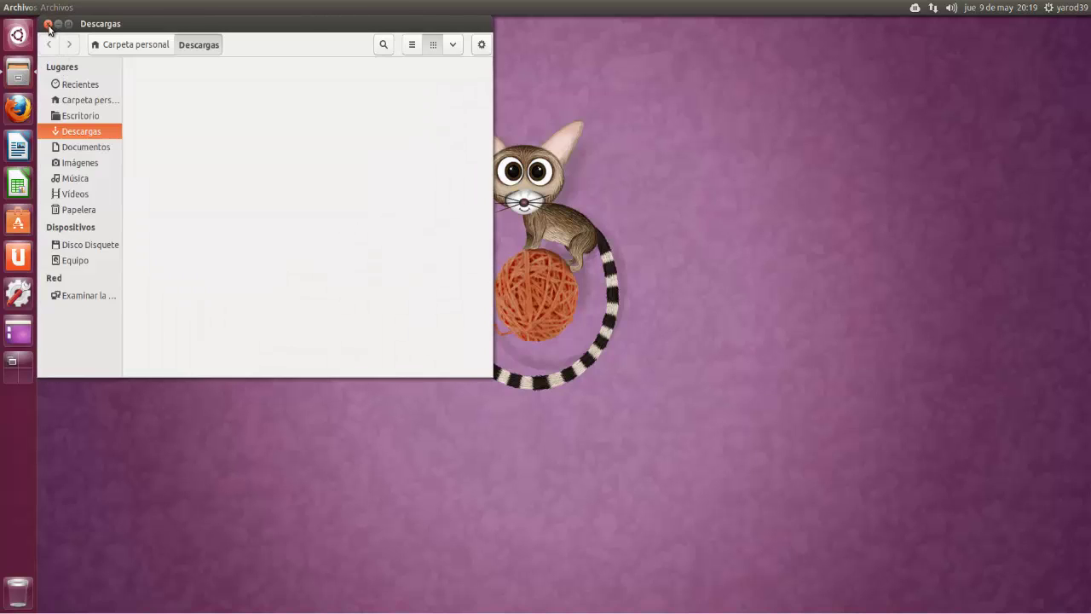
left_click(49, 23)
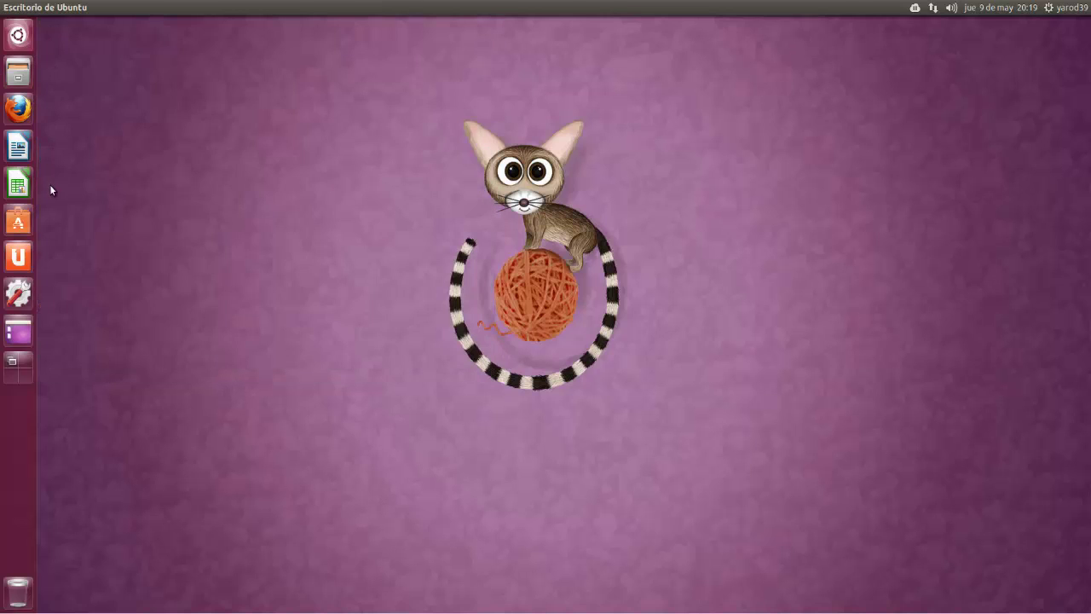
Step: Search the software centre for "dol" and open the details page of the Dolphin file manager
left_click(21, 224)
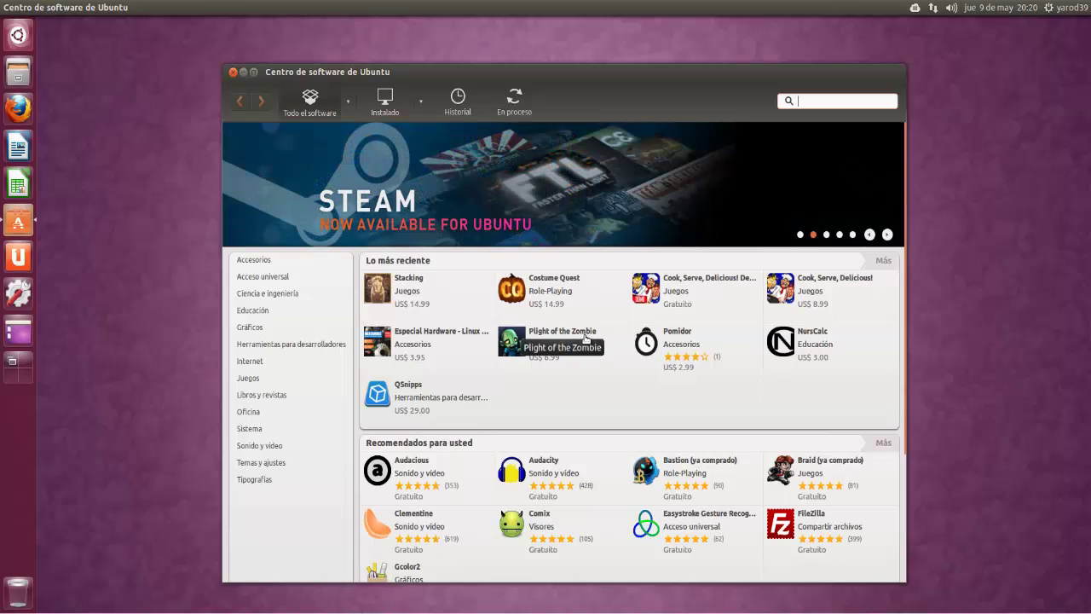
type("dol")
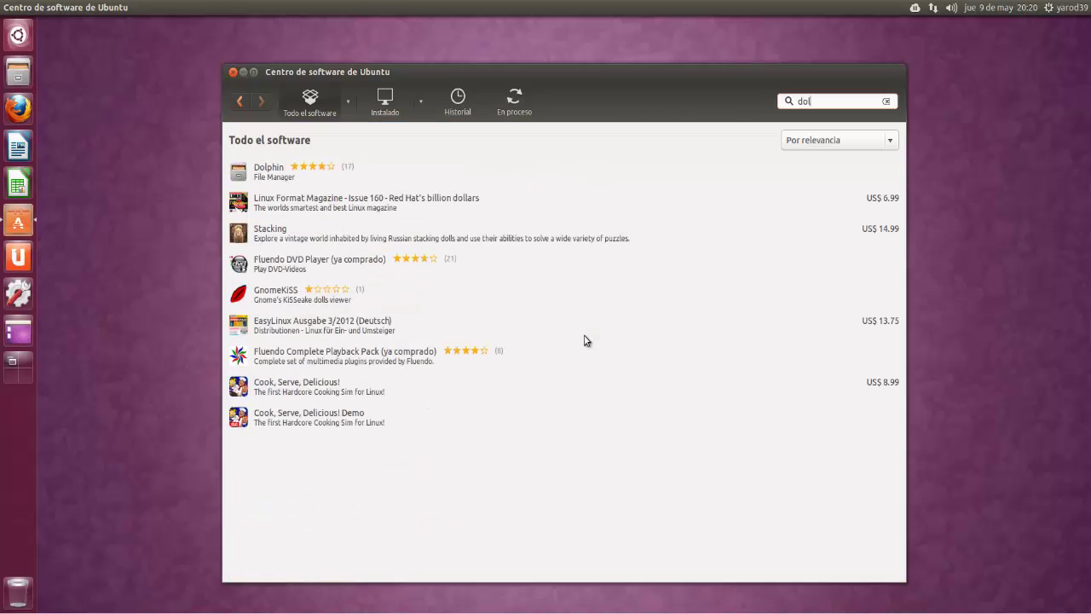
left_click(274, 171)
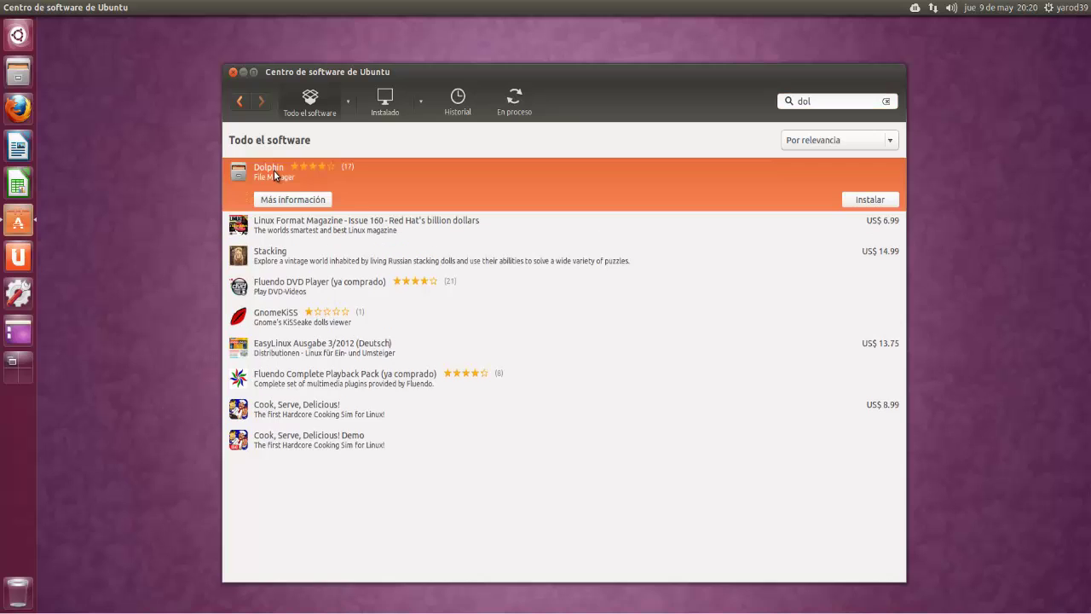
double_click(274, 170)
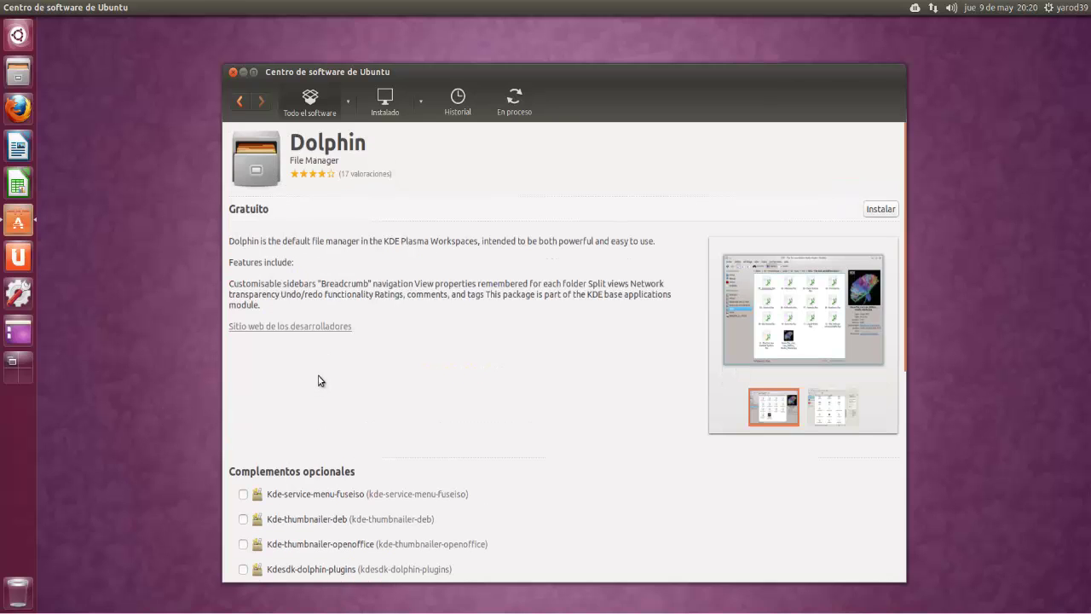
Step: Review Dolphin's optional add-ons and its enlarged screenshot, and close the software centre
scroll(327, 315, "down", 5)
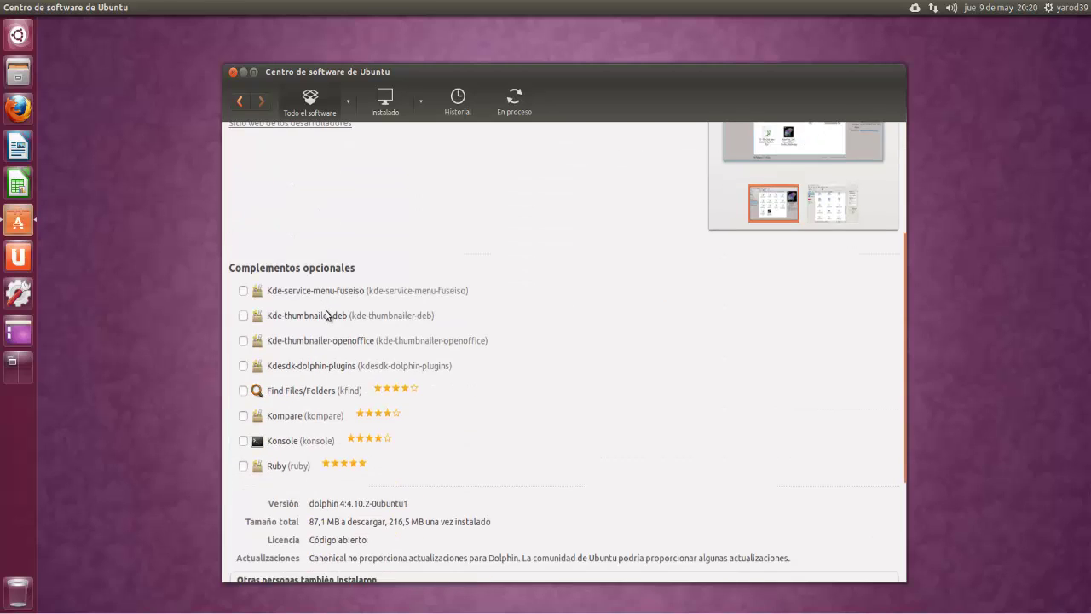
scroll(327, 315, "up", 5)
left_click(776, 318)
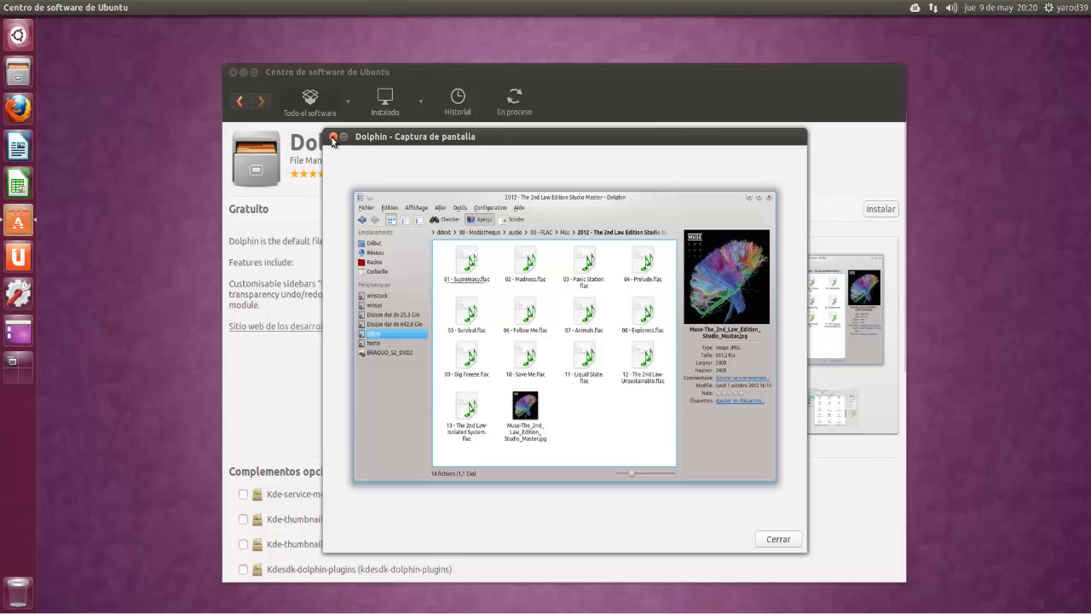
left_click(334, 139)
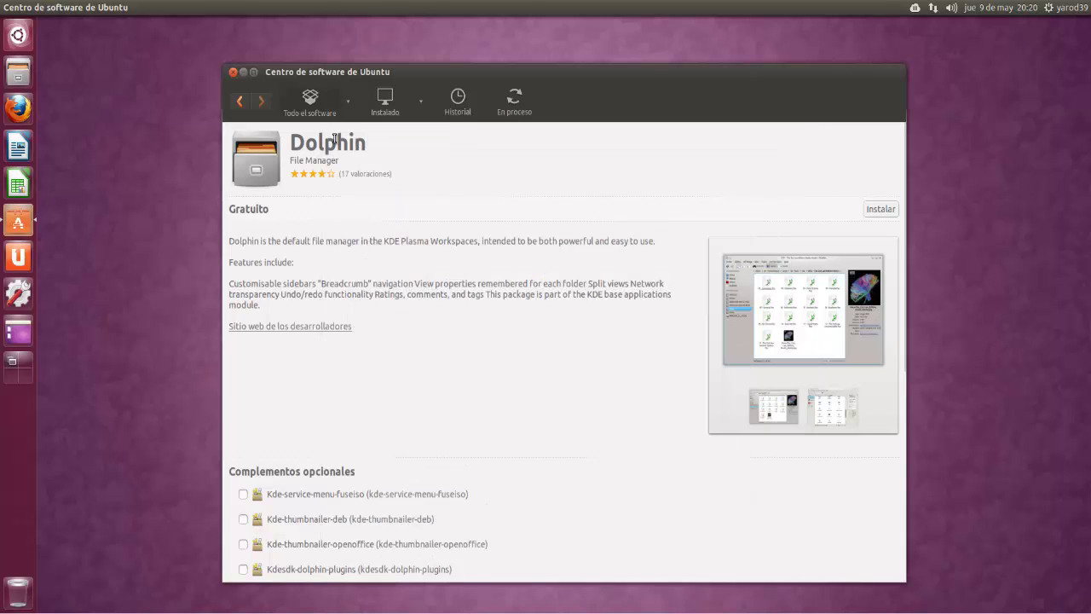
left_click(234, 72)
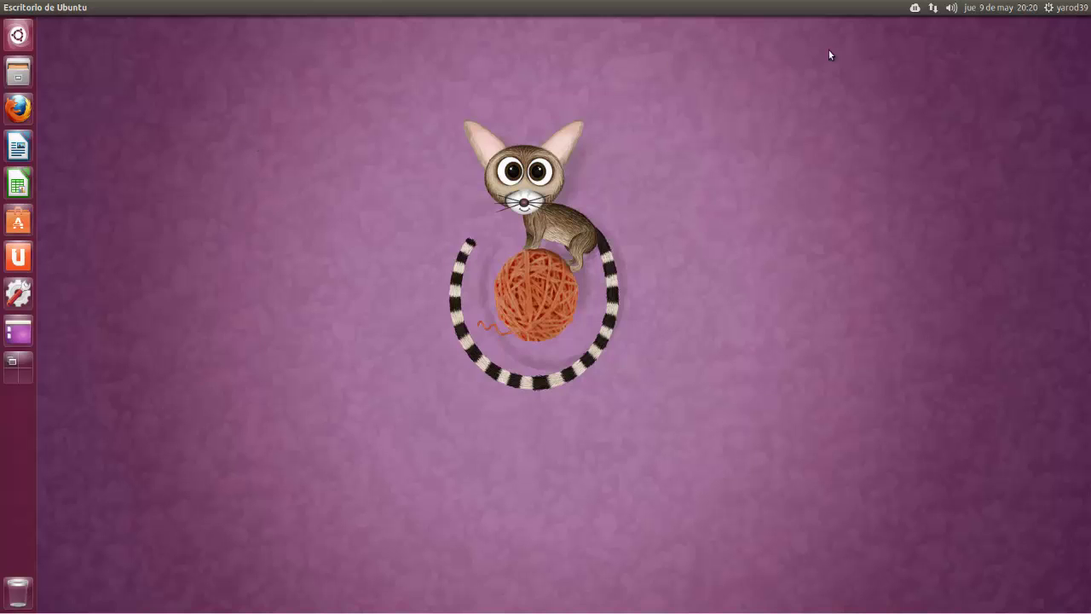
Step: Switch the Ubuntu One service on from its indicator, and close the sign-in window
left_click(915, 8)
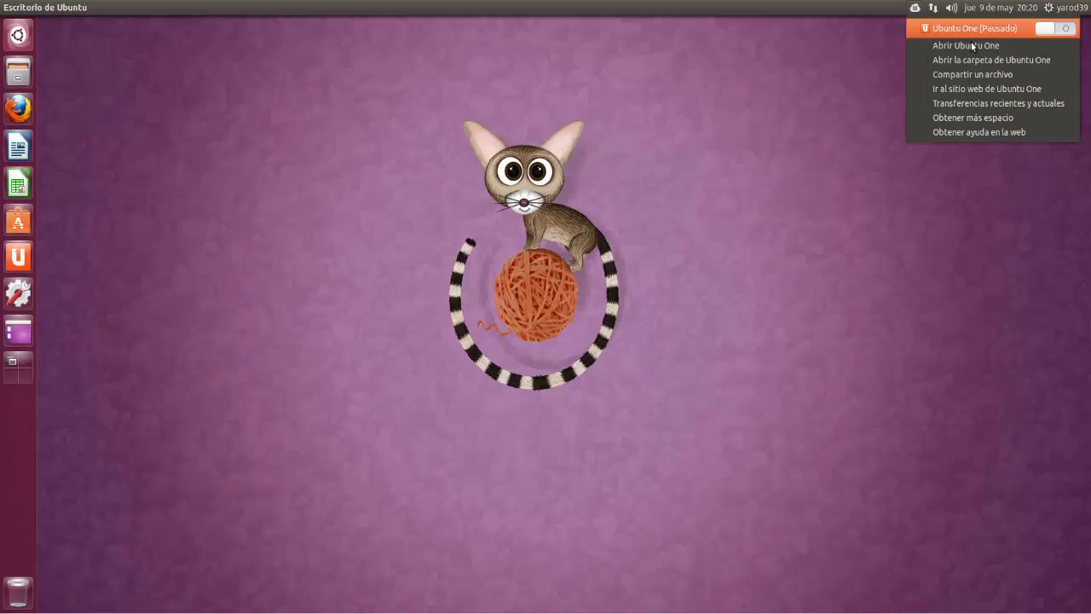
left_click(1055, 32)
left_click(944, 26)
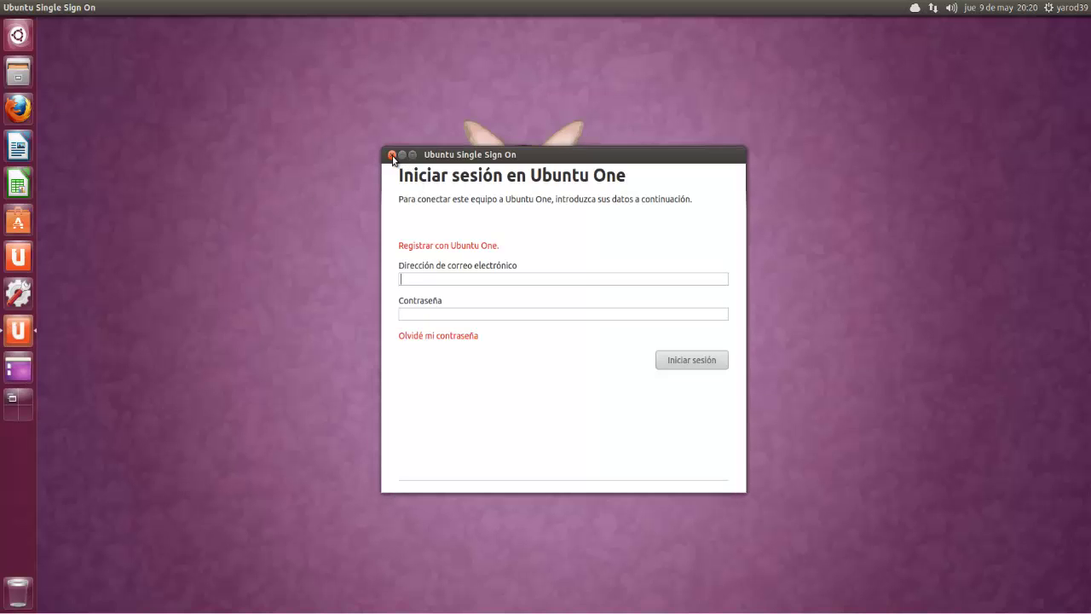
left_click(392, 155)
Step: Search the Dash for "a", launch Actualización de software, and install the available updates
right_click(18, 39)
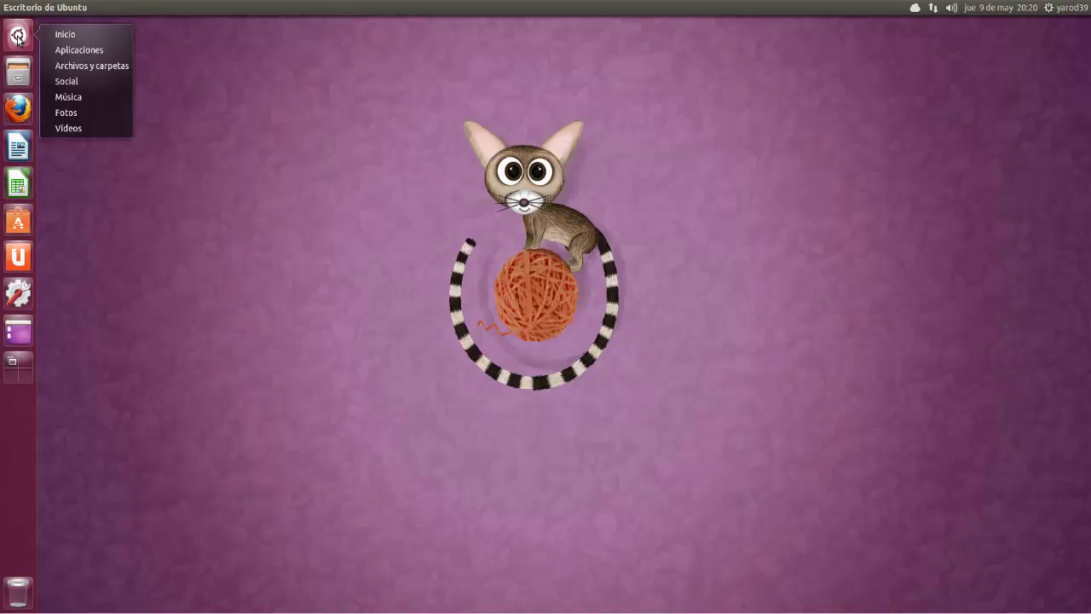
left_click(18, 35)
left_click(18, 35)
left_click(18, 36)
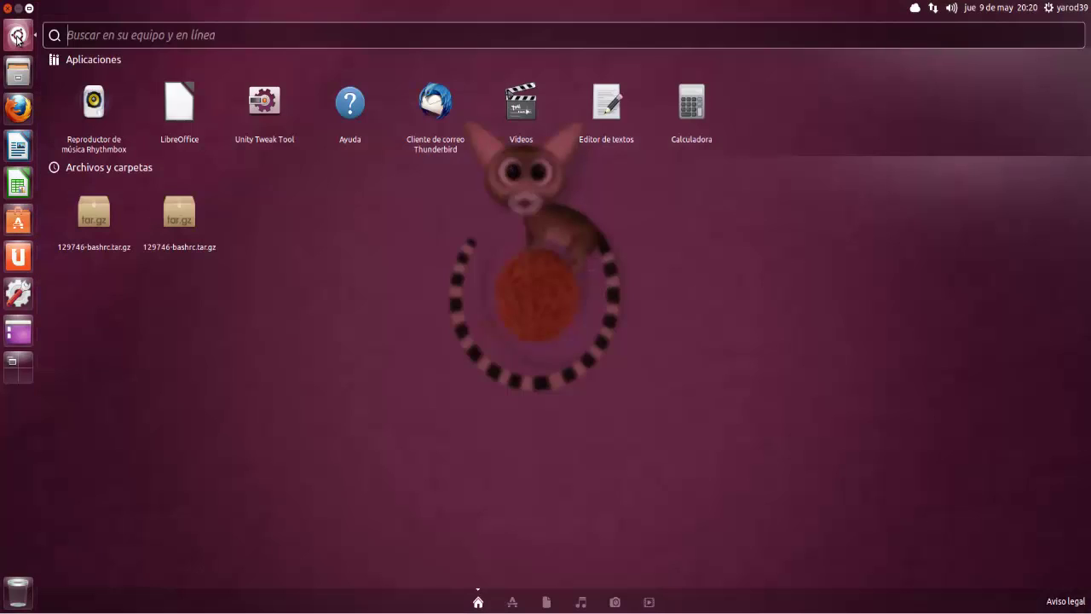
type("a")
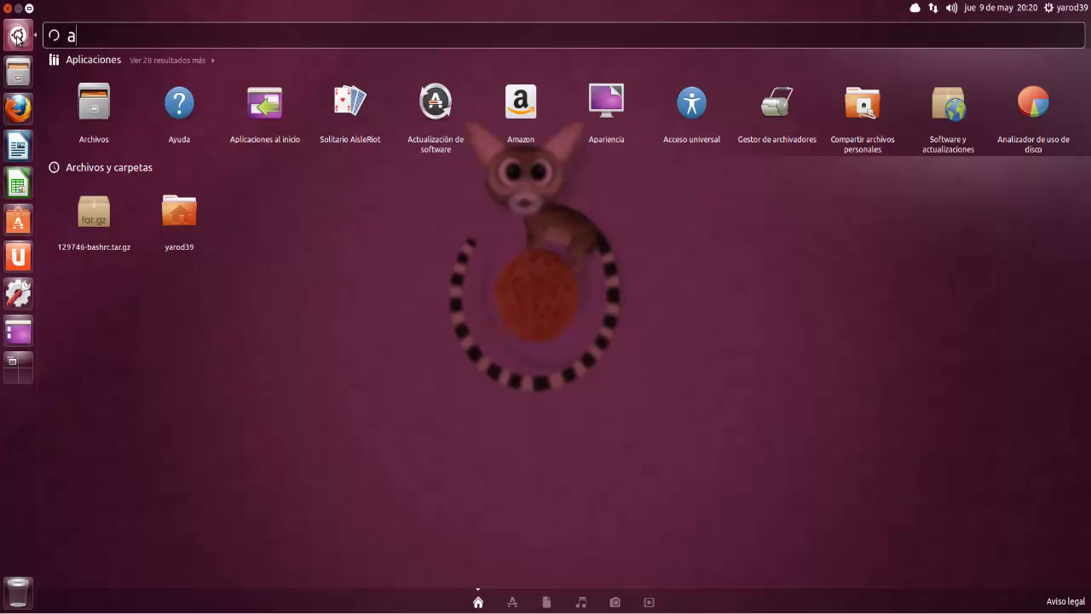
left_click(441, 109)
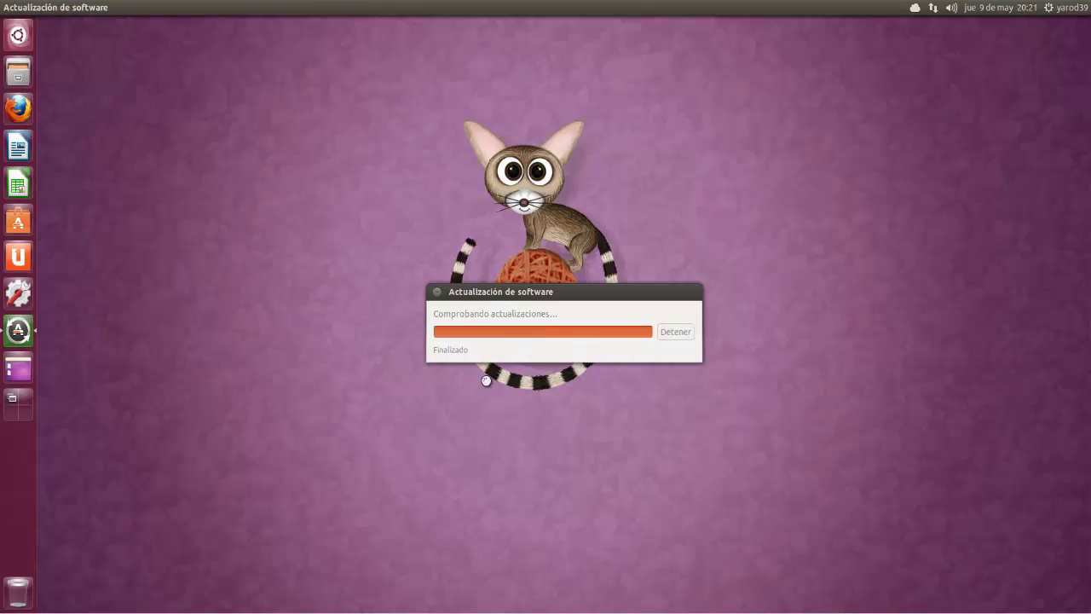
left_click(707, 404)
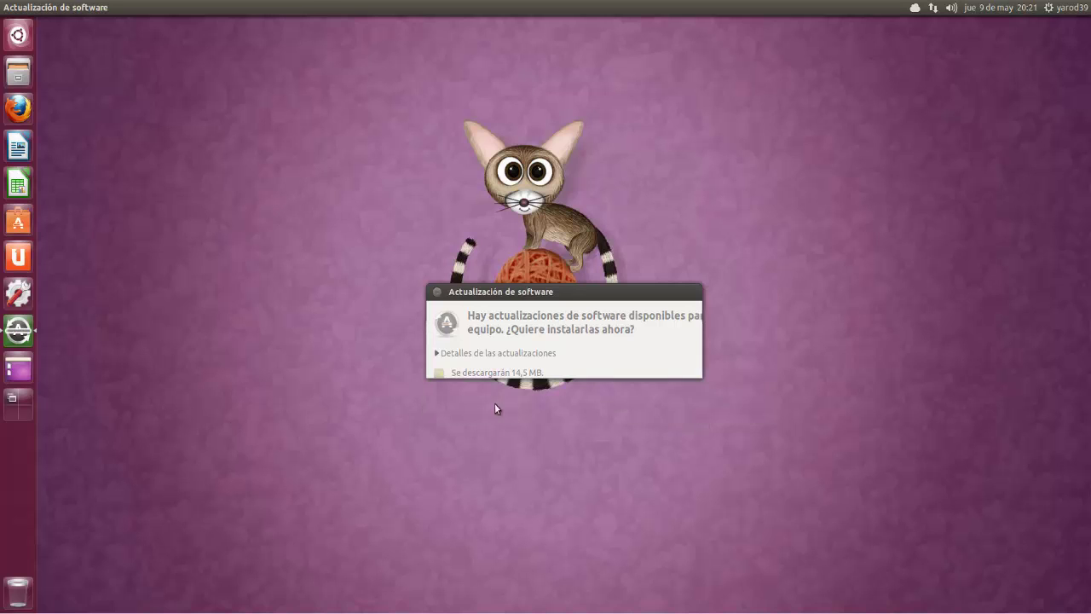
Step: Show the workspace overview, and switch the workspaces off and back on in the Appearance behaviour settings
left_click(21, 407)
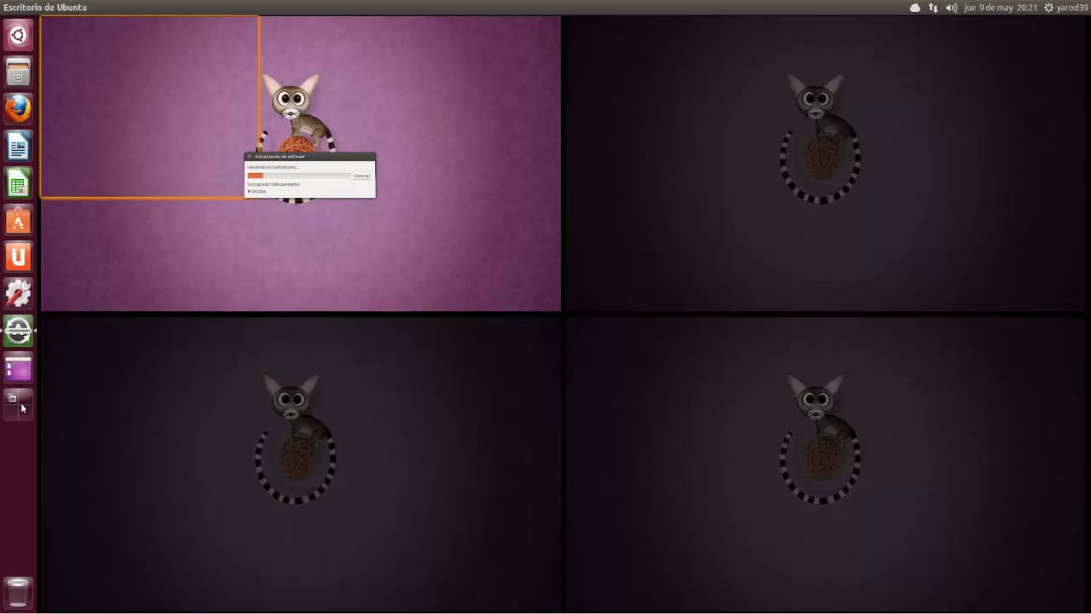
left_click(21, 407)
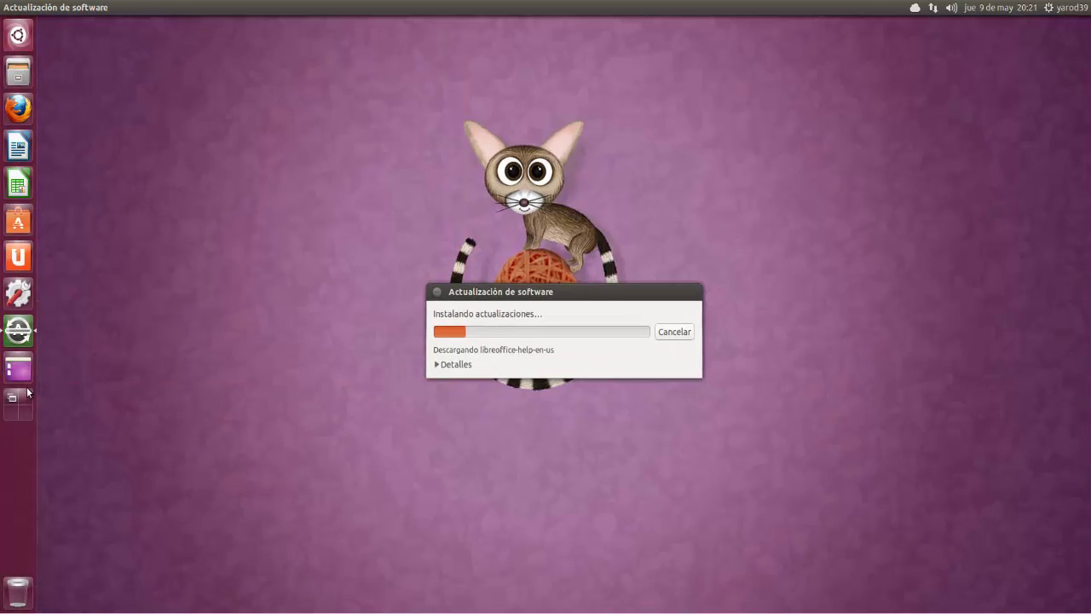
left_click(21, 295)
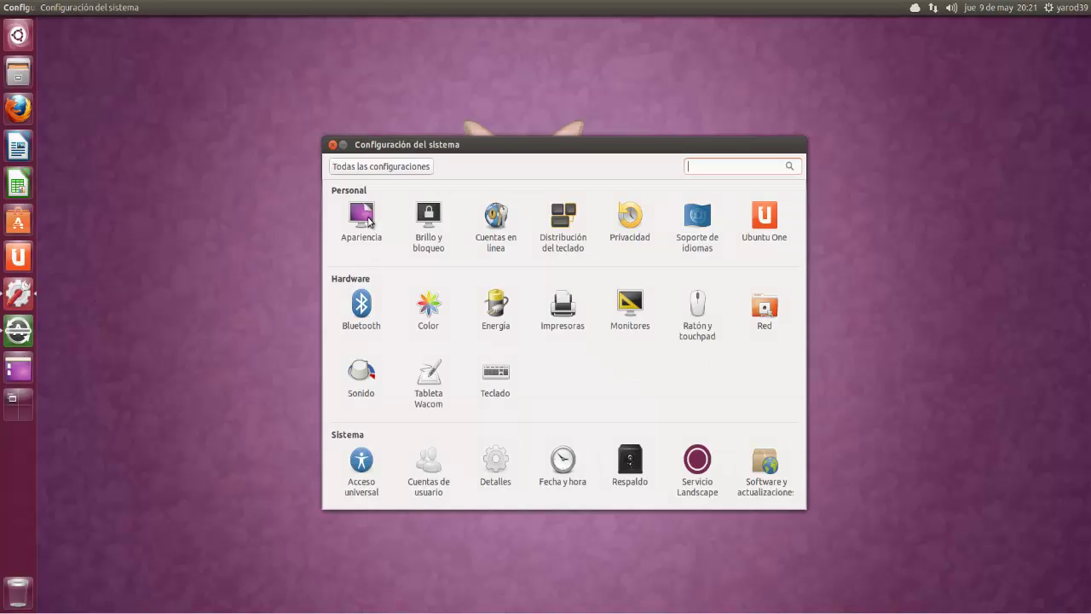
left_click(367, 220)
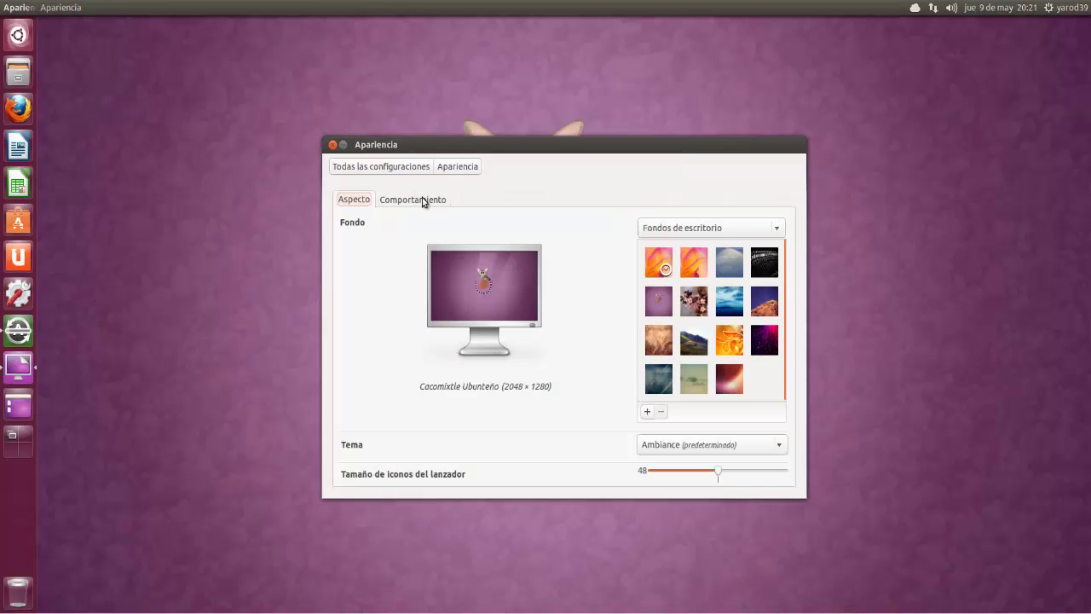
left_click(421, 201)
left_click(380, 327)
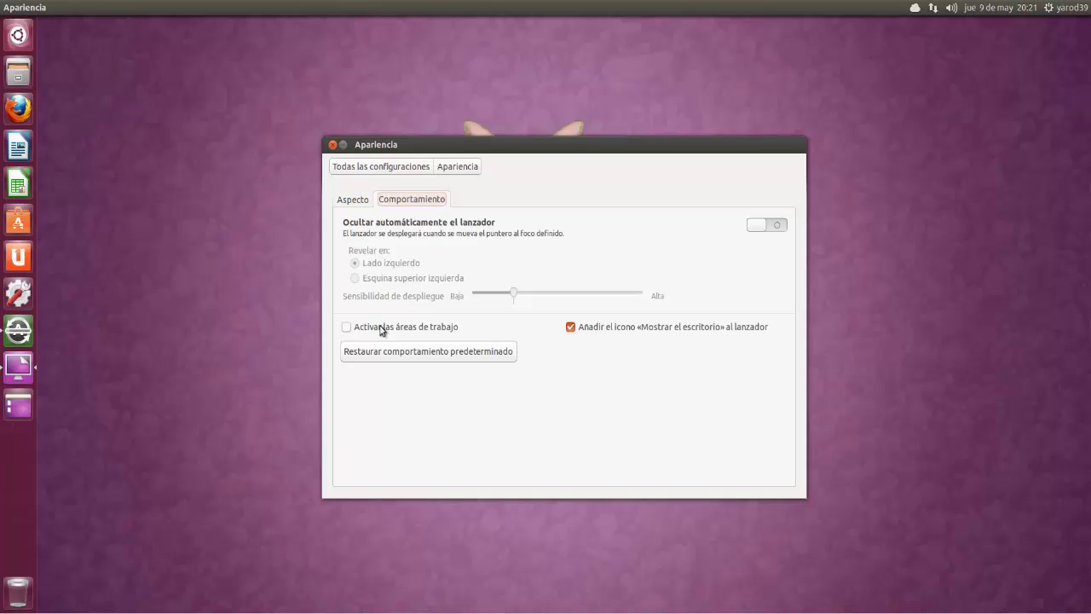
left_click(380, 326)
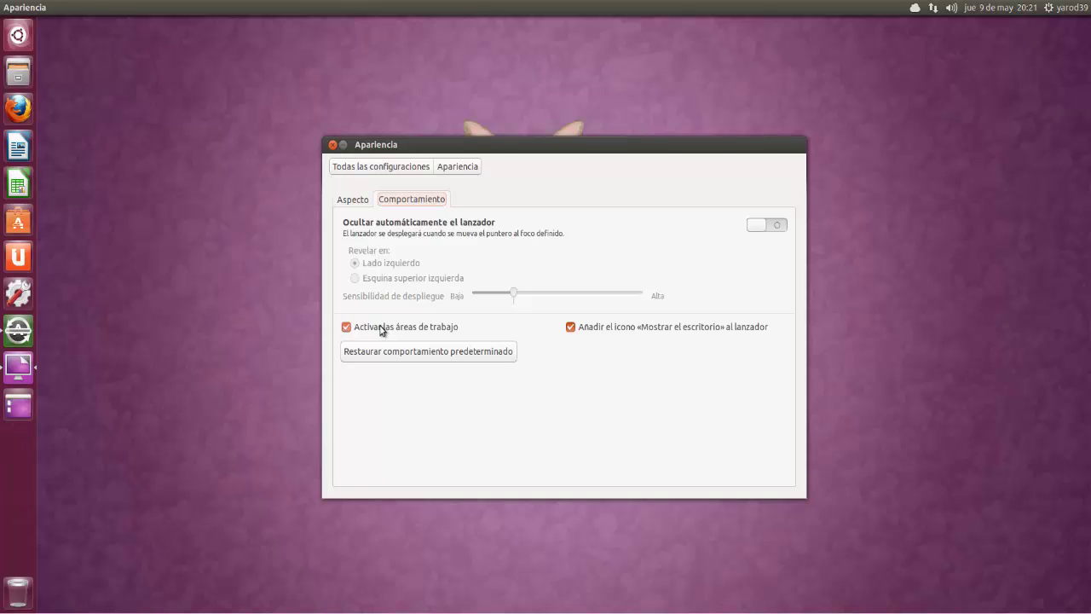
left_click(355, 202)
left_click(333, 147)
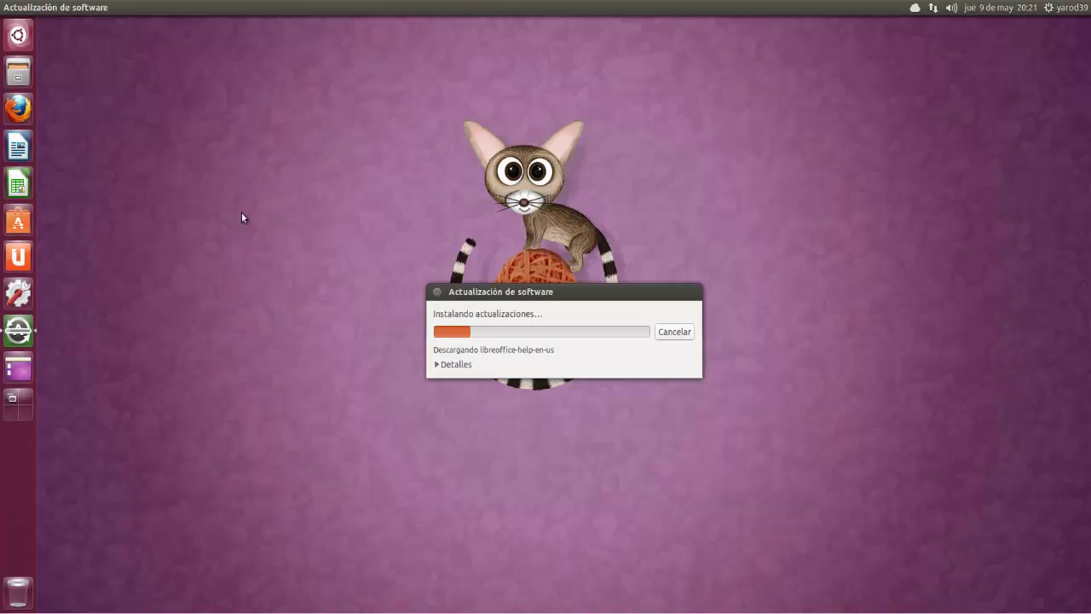
Step: Show the overview of the four workspaces twice, returning to the first workspace each time
left_click(18, 406)
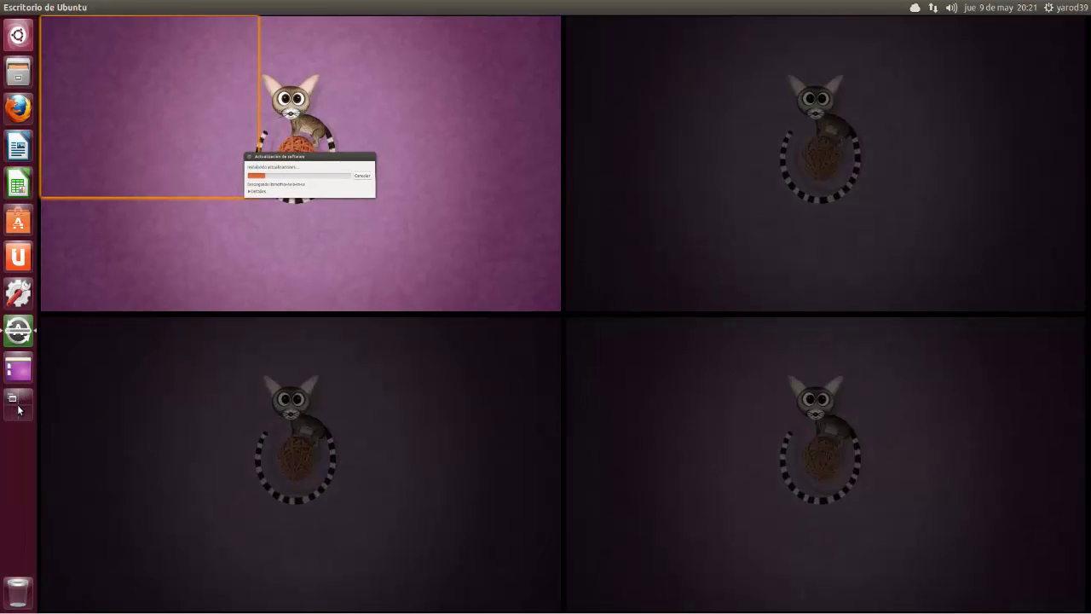
left_click(18, 406)
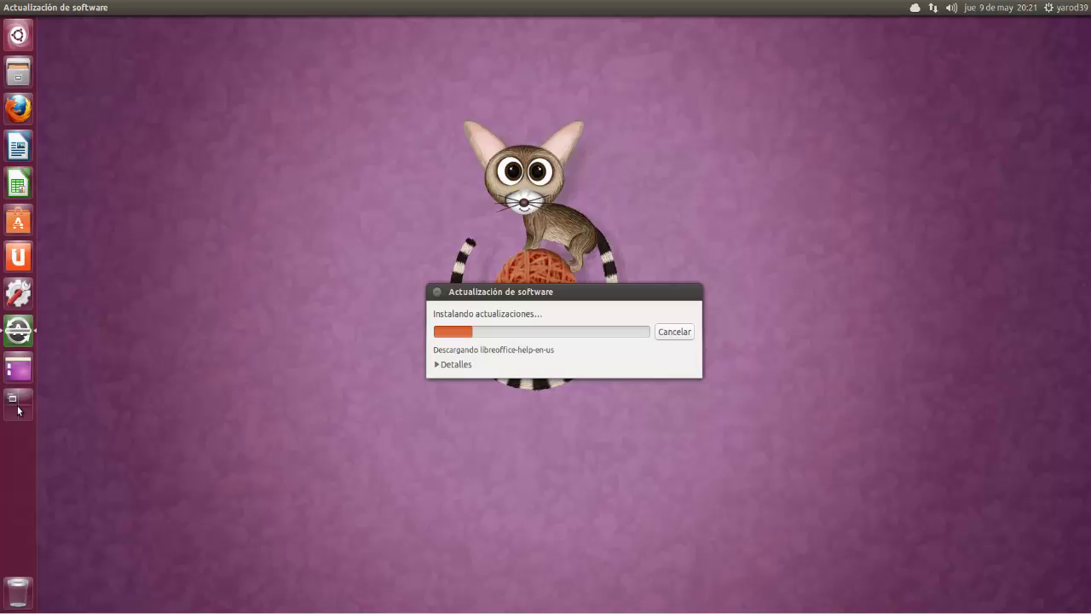
left_click(18, 406)
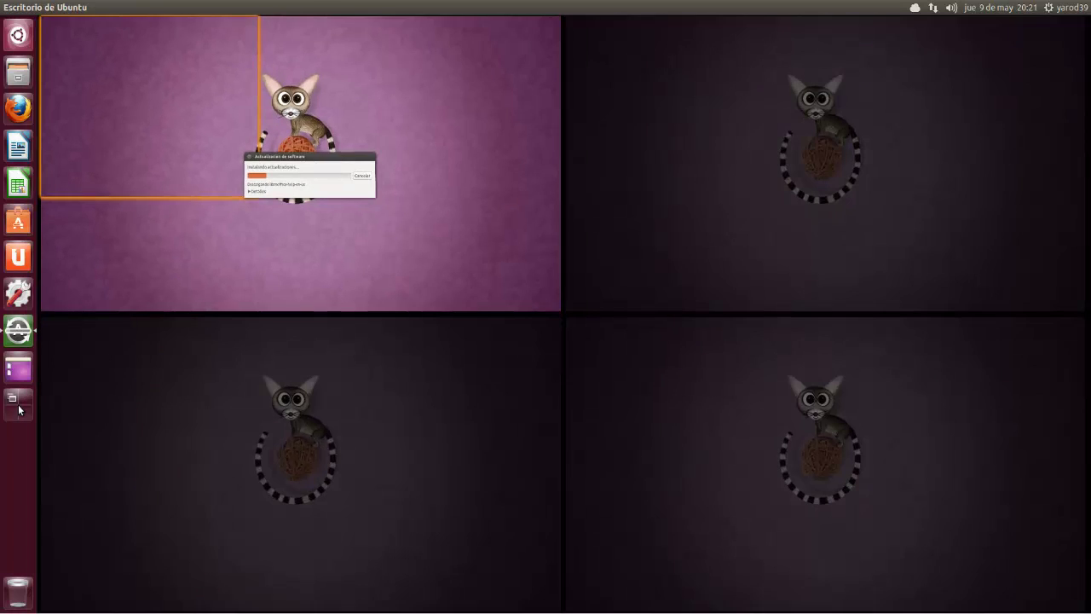
left_click(18, 407)
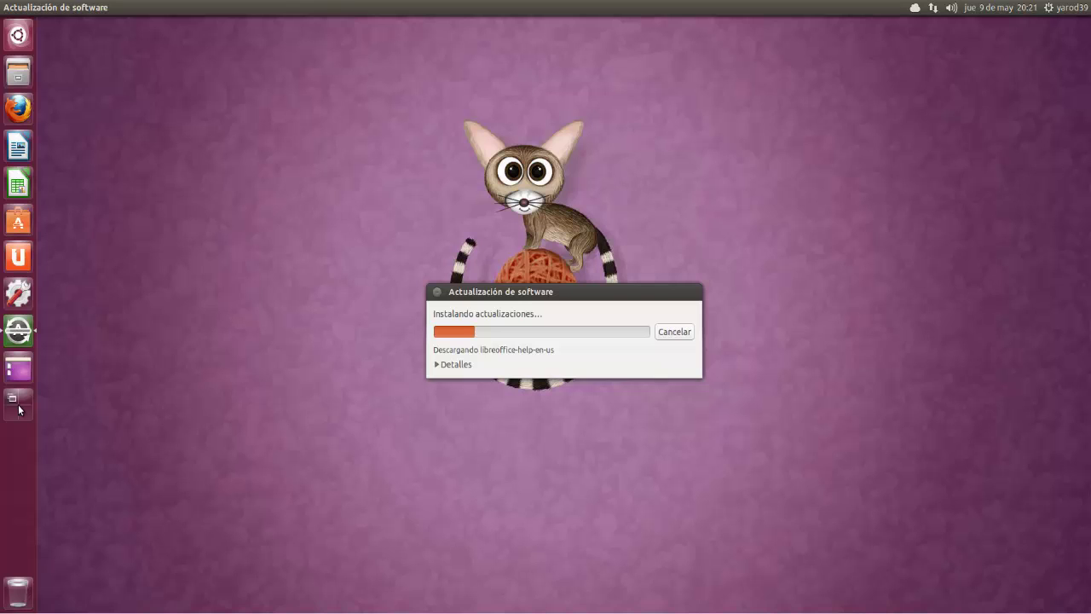
Step: Show the workspace overview, switch to the upper-right and the lower-left workspace, and return to the first workspace
left_click(19, 408)
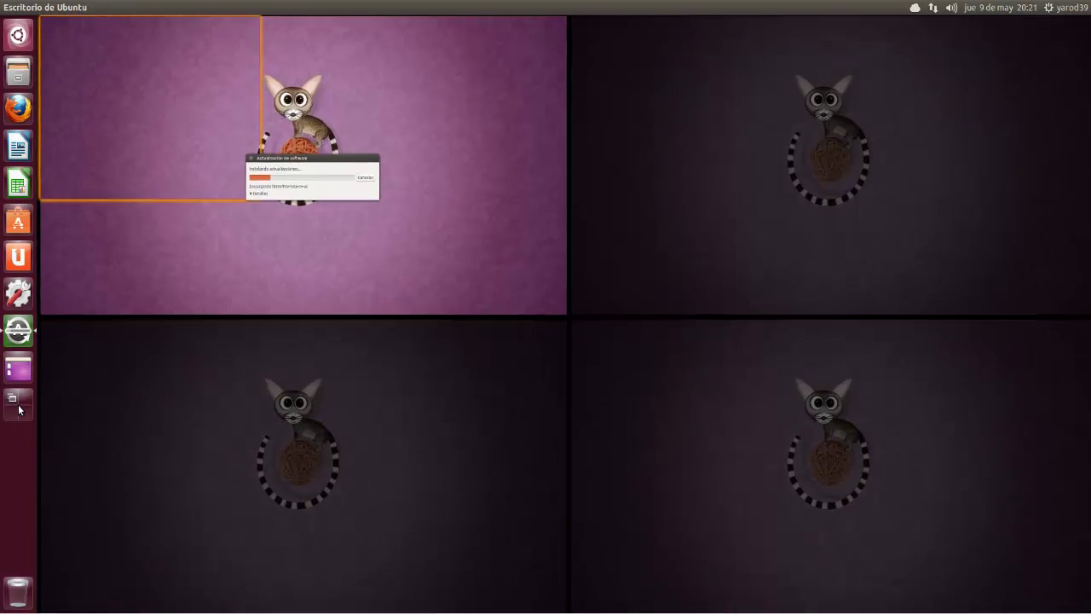
left_click(18, 407)
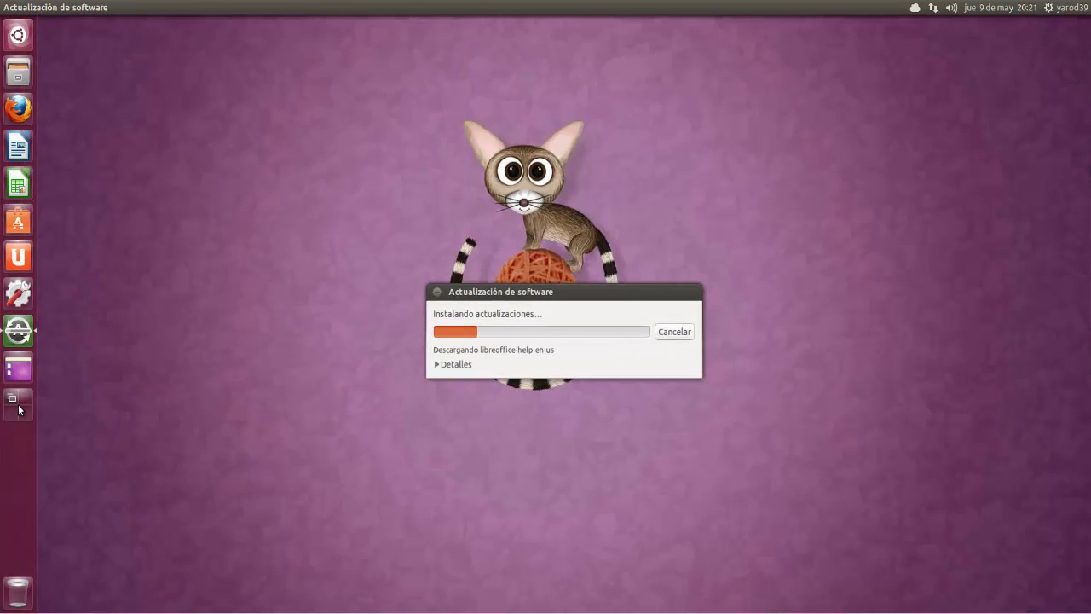
left_click(18, 407)
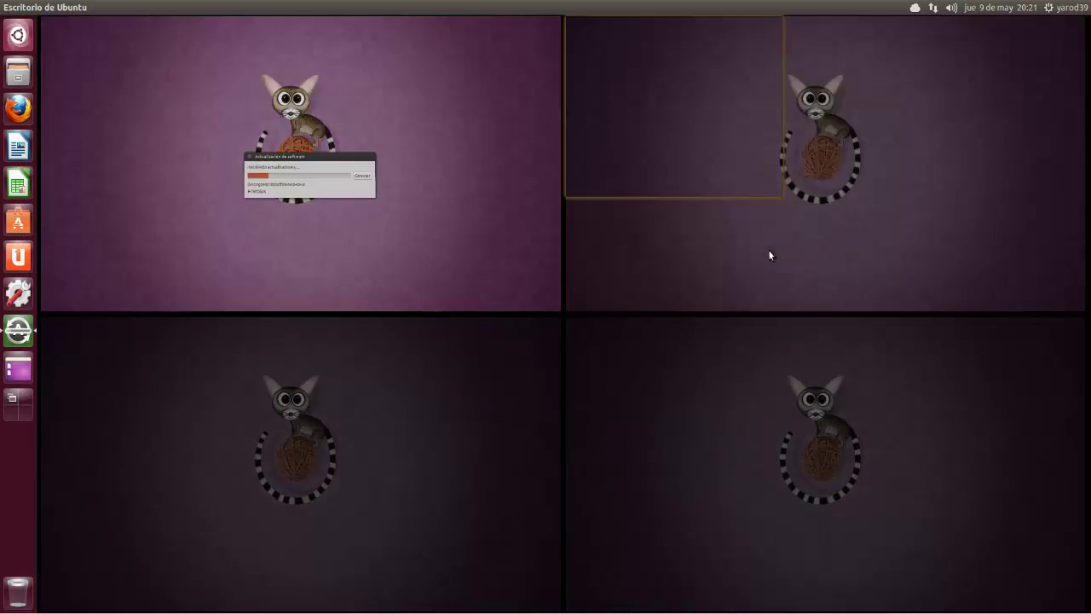
left_click(768, 249)
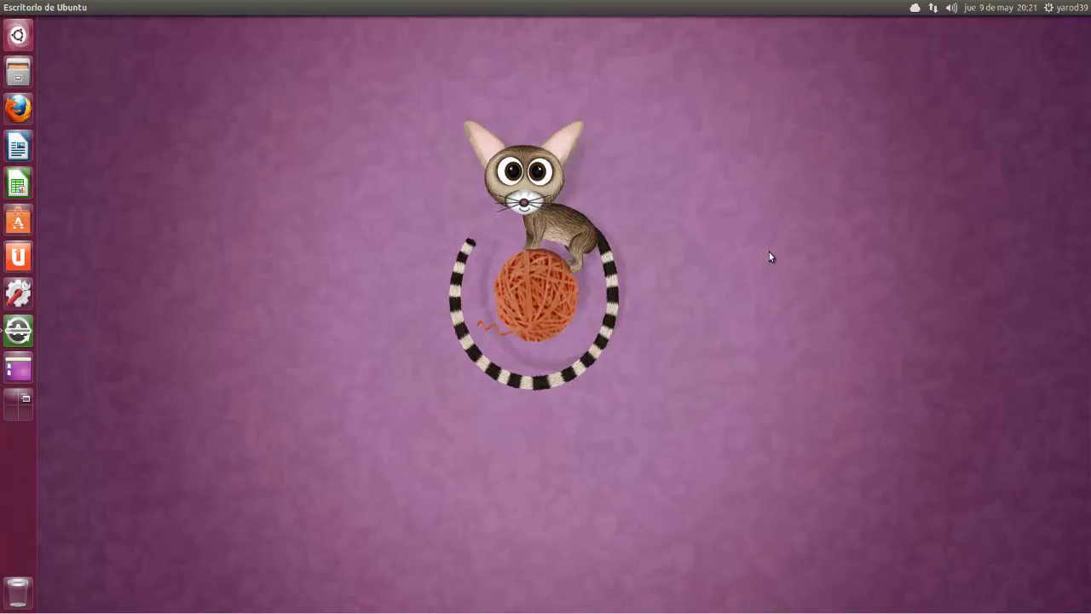
left_click(18, 407)
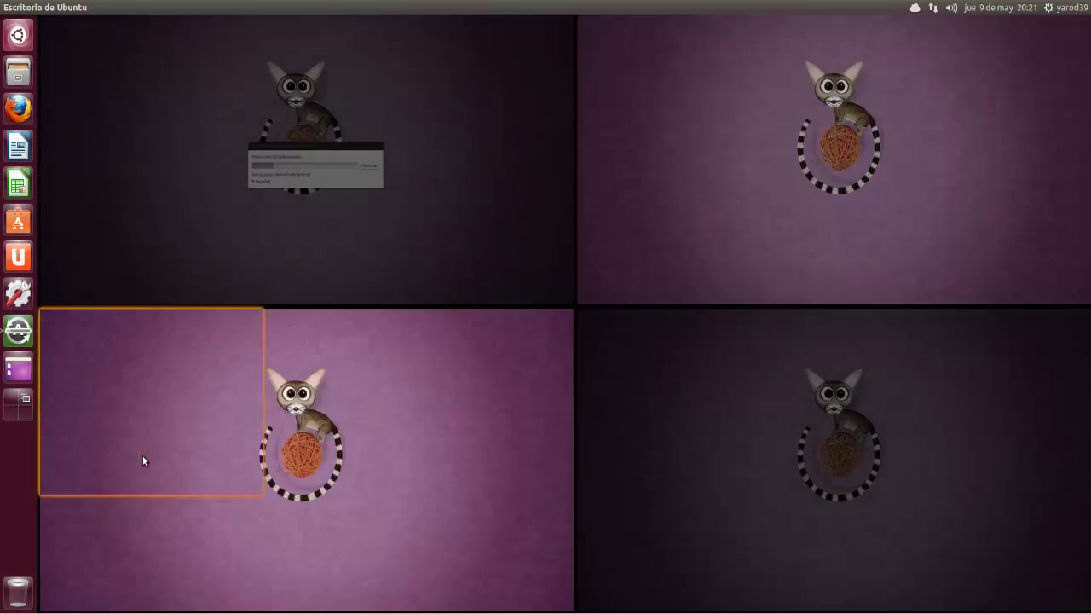
left_click(142, 456)
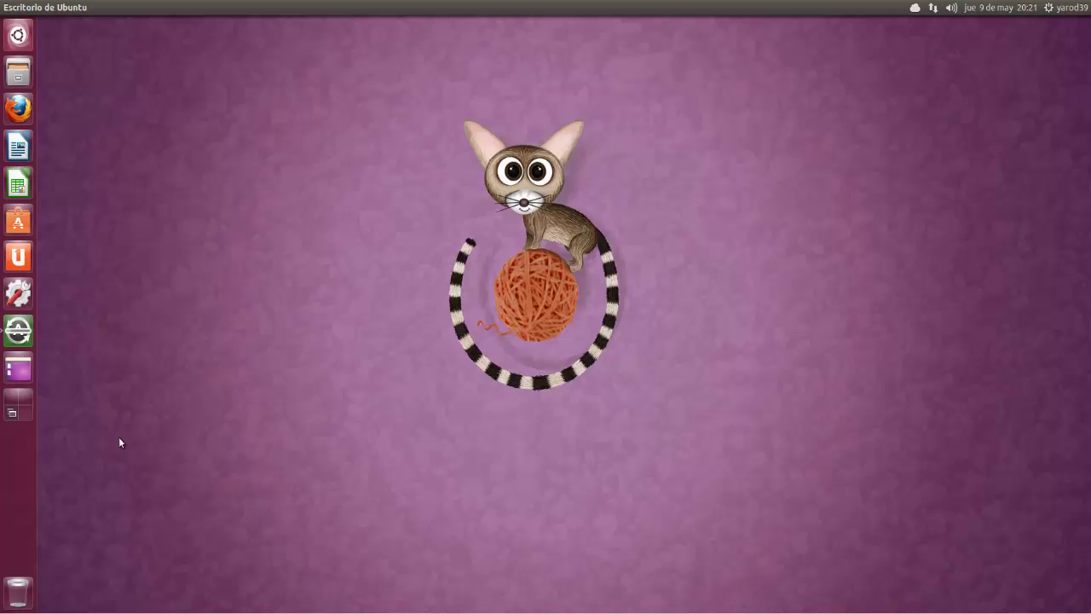
left_click(21, 409)
left_click(170, 239)
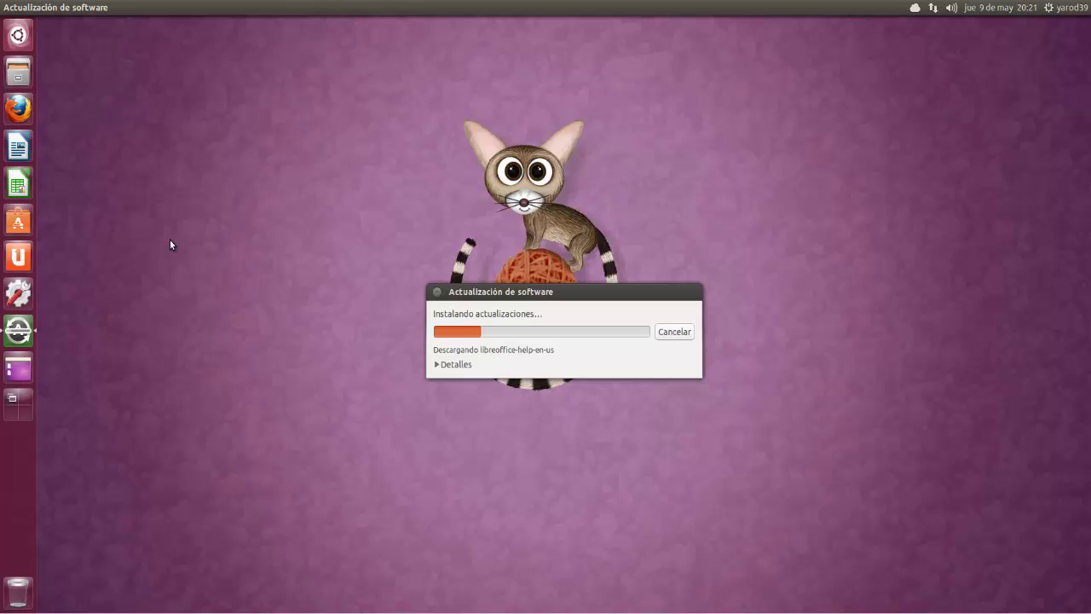
Step: View the full list of top-rated software in the Ubuntu Software Centre, read the Ubuntu restricted extras page, and close the window
left_click(14, 222)
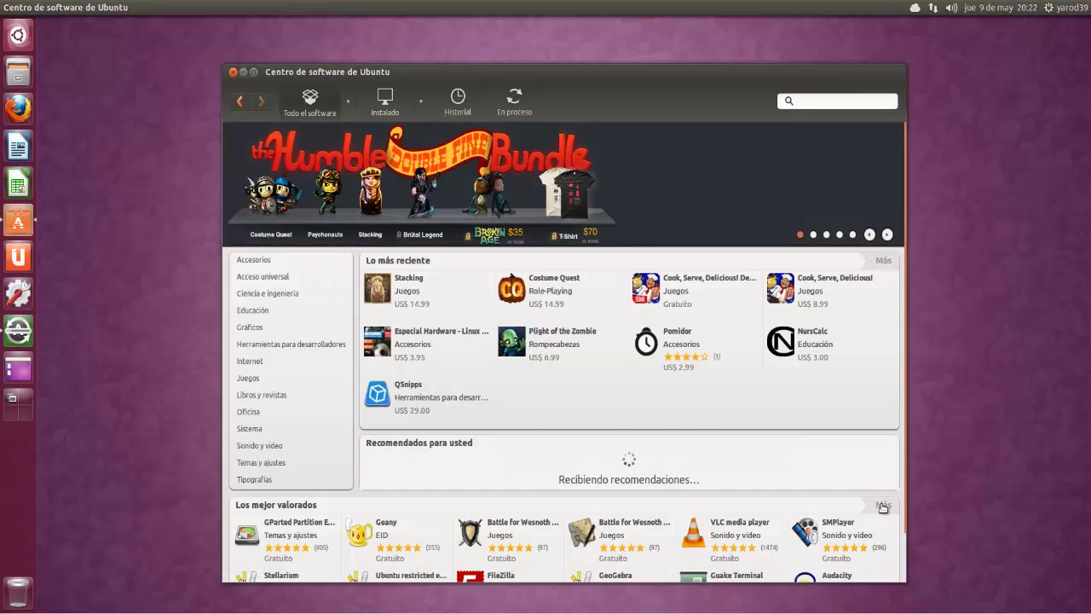
left_click(883, 507)
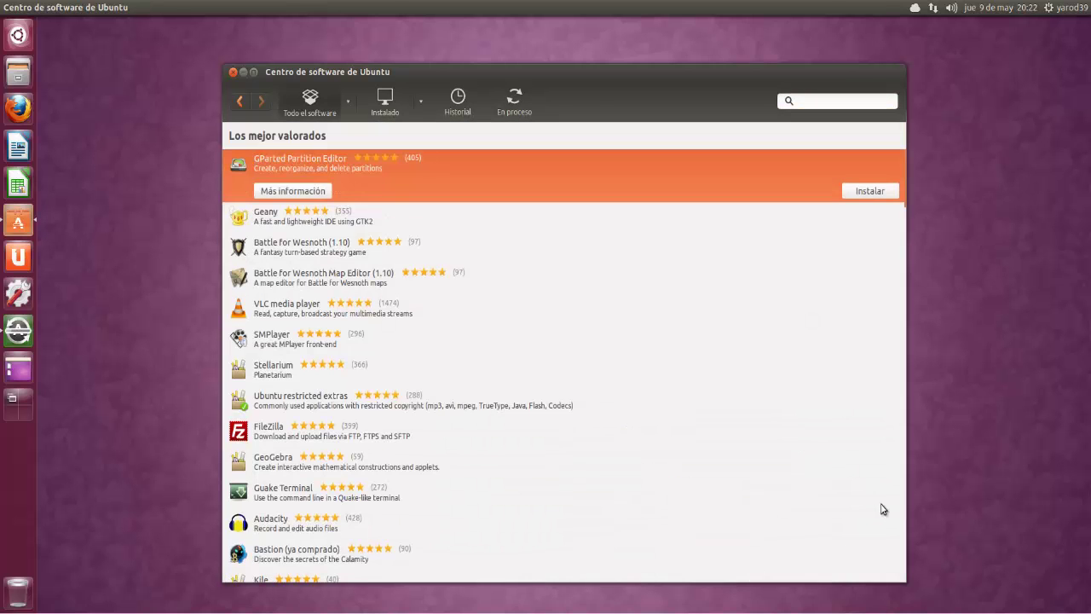
double_click(339, 399)
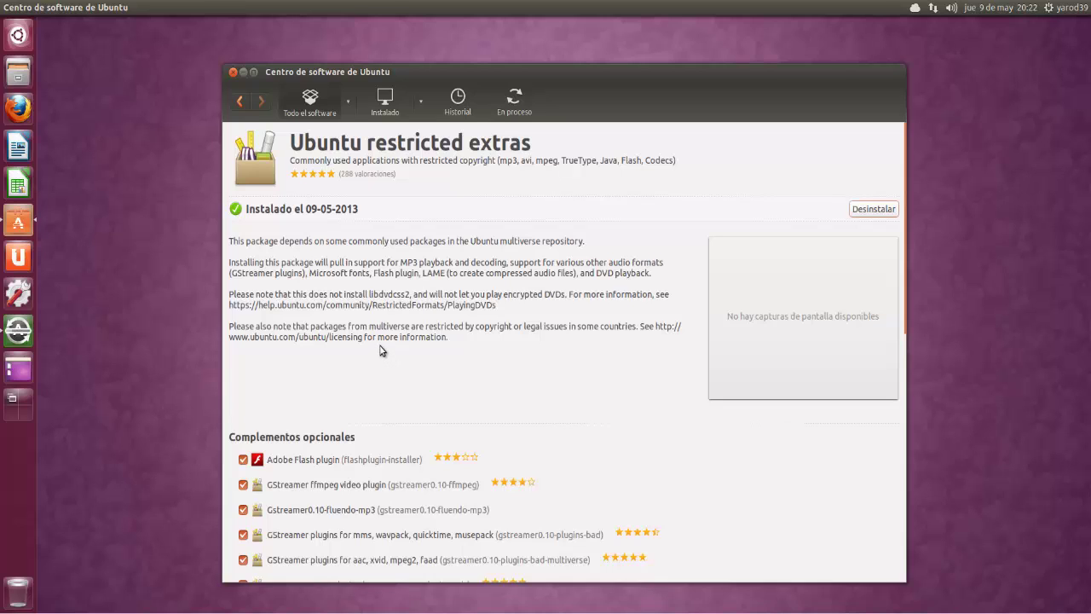
scroll(380, 346, "down", 5)
scroll(380, 350, "up", 5)
left_click(233, 73)
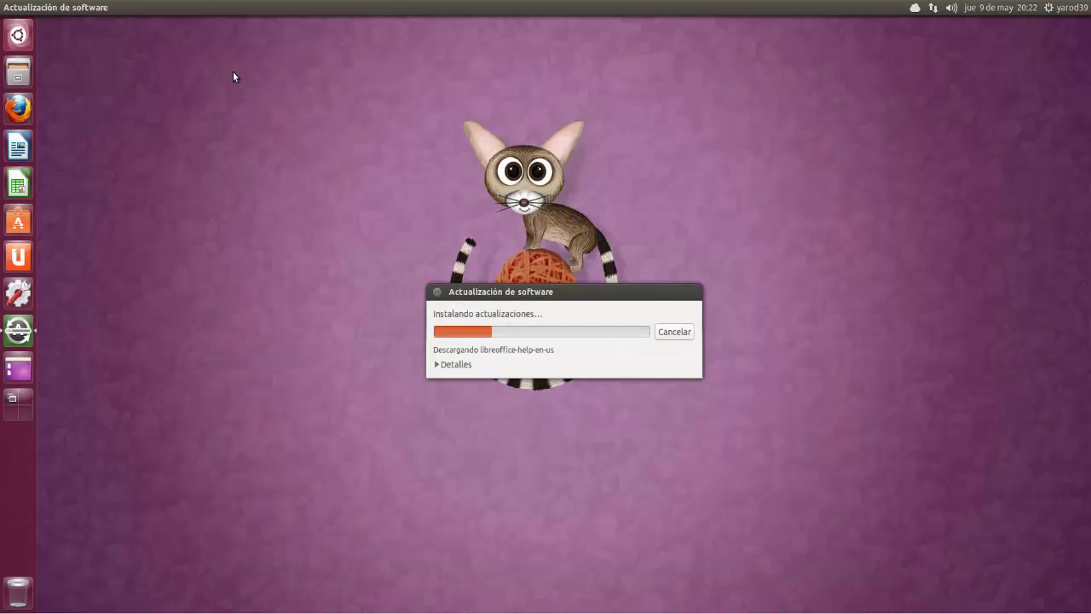
Step: Reopen the Ubuntu Software Centre, view the VLC media player page, and close the window
left_click(19, 223)
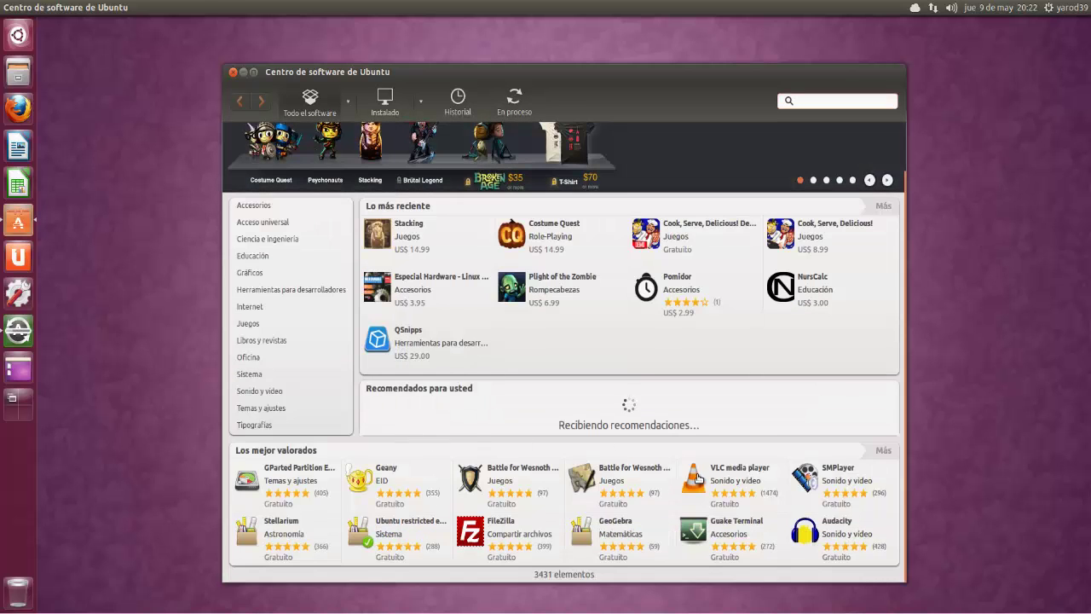
left_click(727, 483)
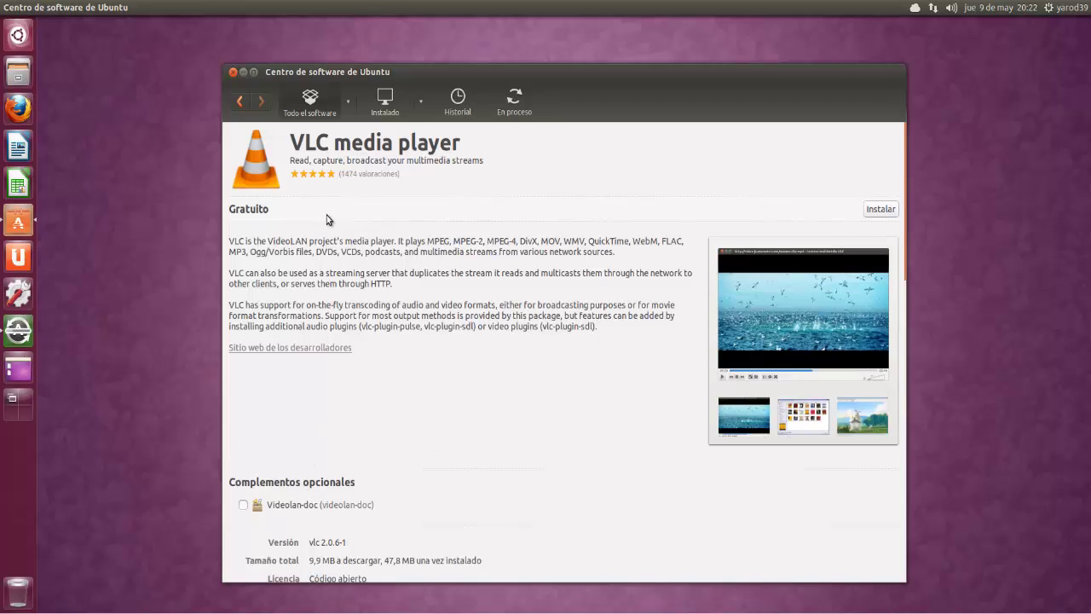
left_click(234, 73)
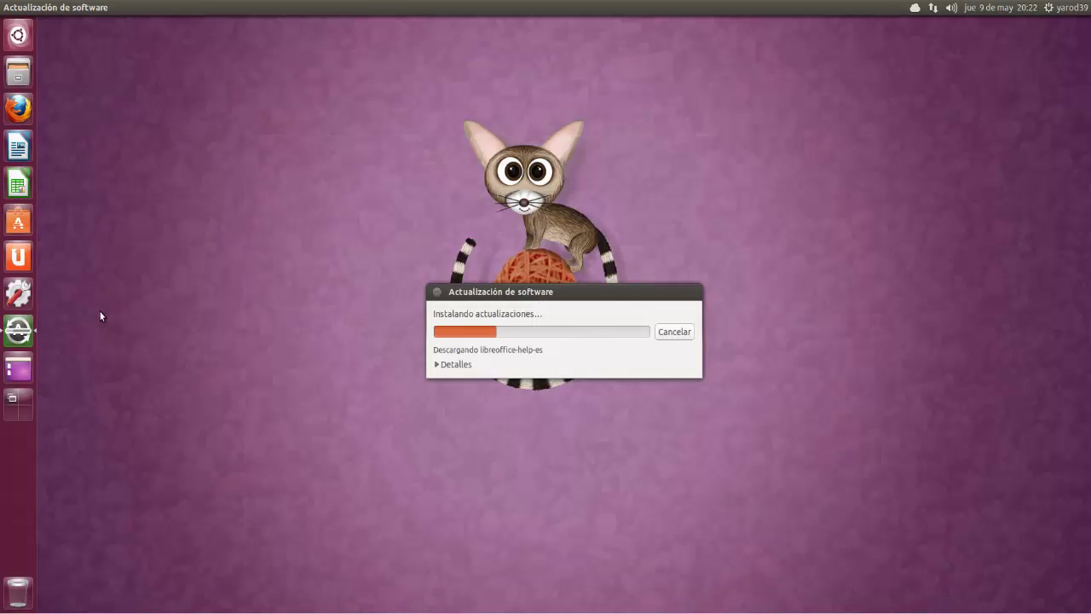
Step: In Software y actualizaciones, select the private open-vm-dkms VMware driver under the additional drivers and apply it, authenticating with the account password
left_click(19, 296)
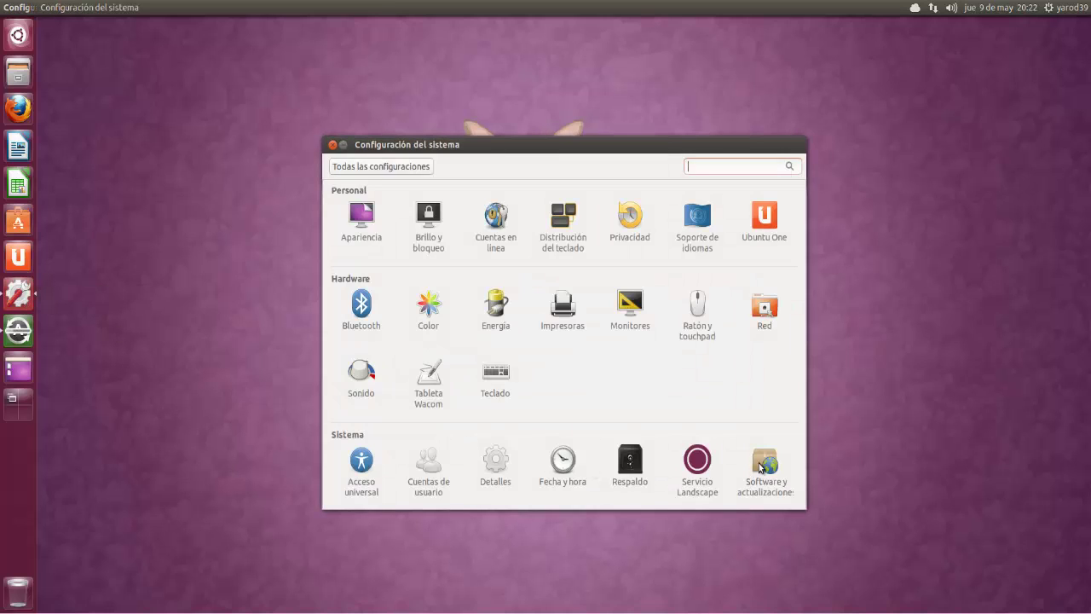
left_click(759, 466)
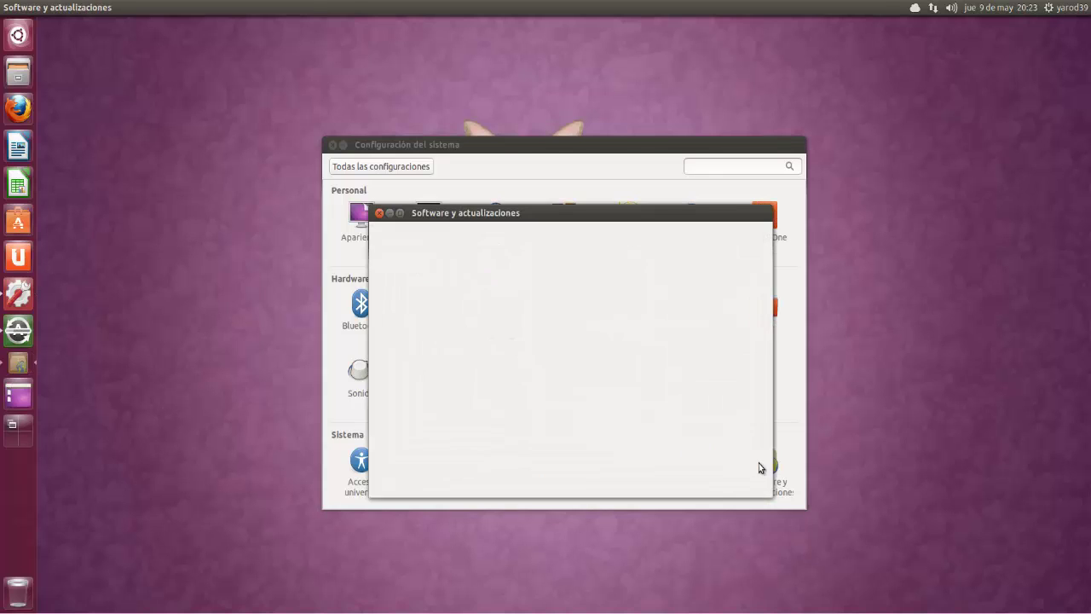
left_click(706, 241)
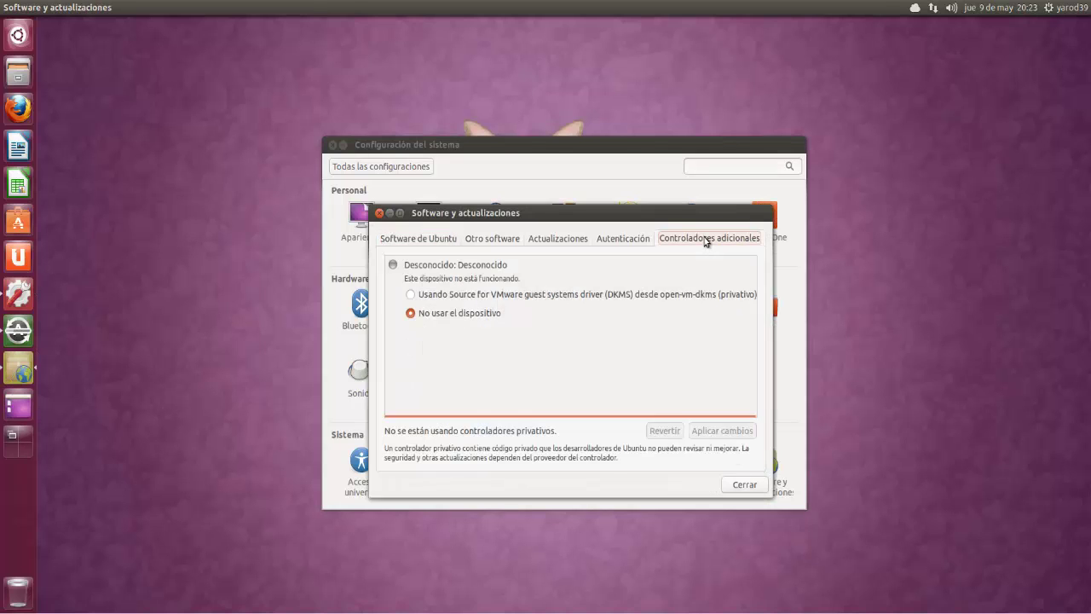
left_click(464, 300)
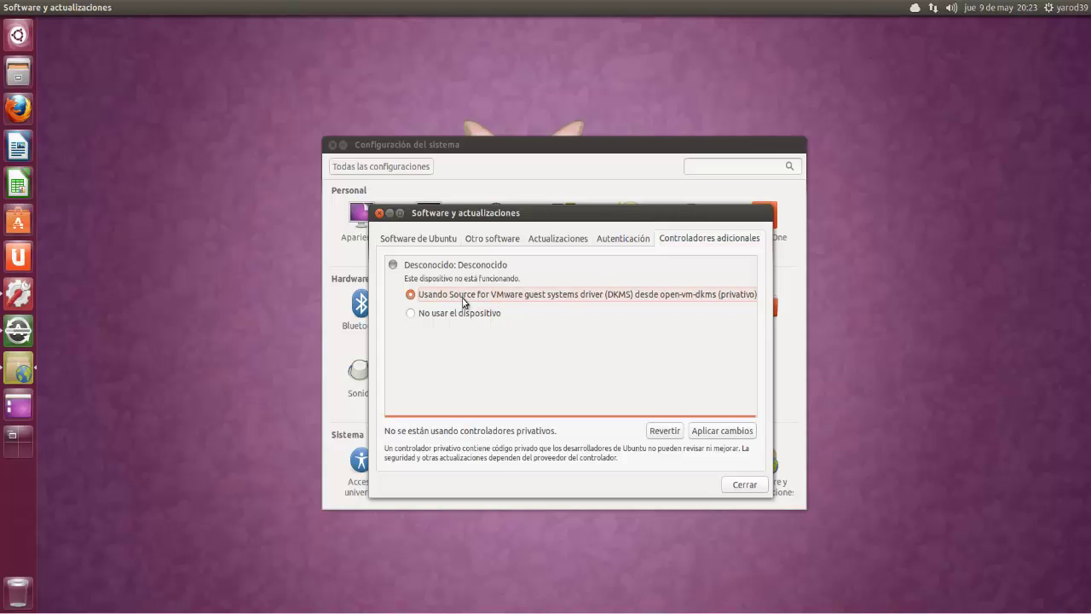
left_click(721, 433)
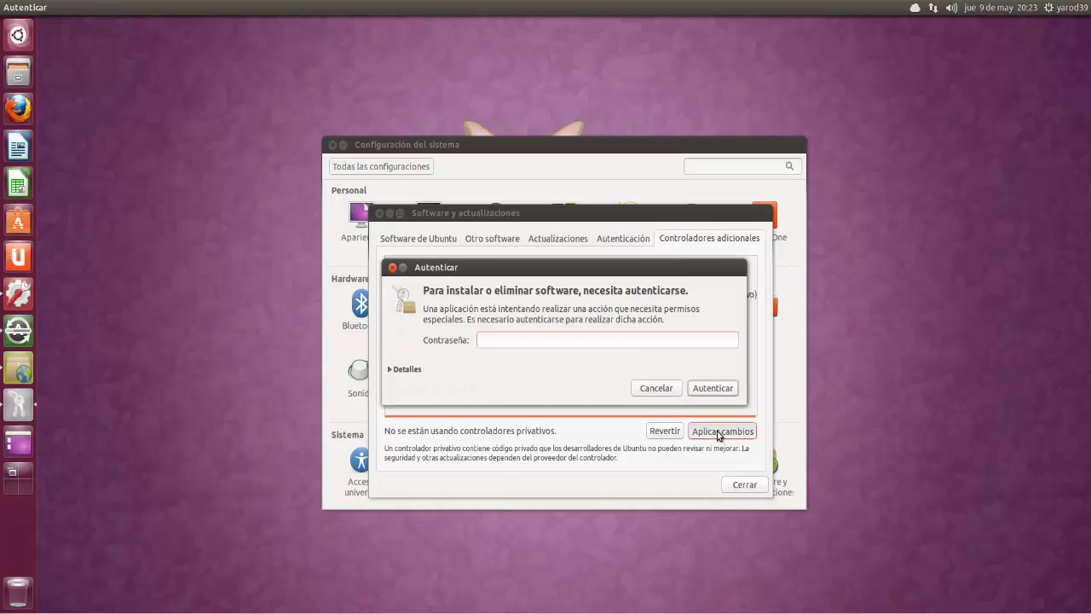
type("••••••••")
key("Return")
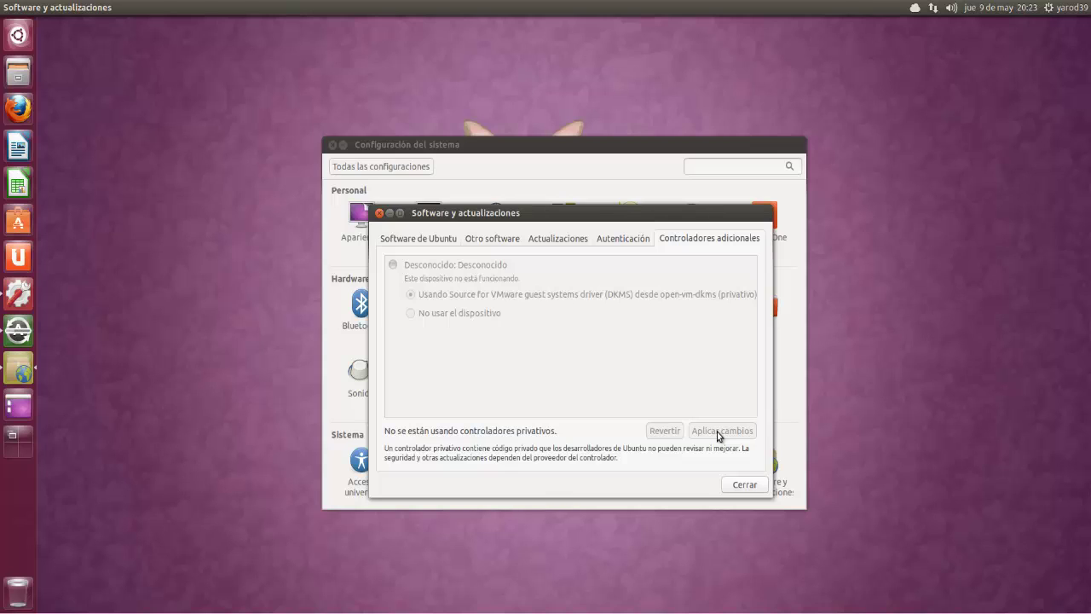
Step: Minimise the Software y actualizaciones, system settings and updater windows, restoring the driver window once for a look before minimising it again
left_click(390, 213)
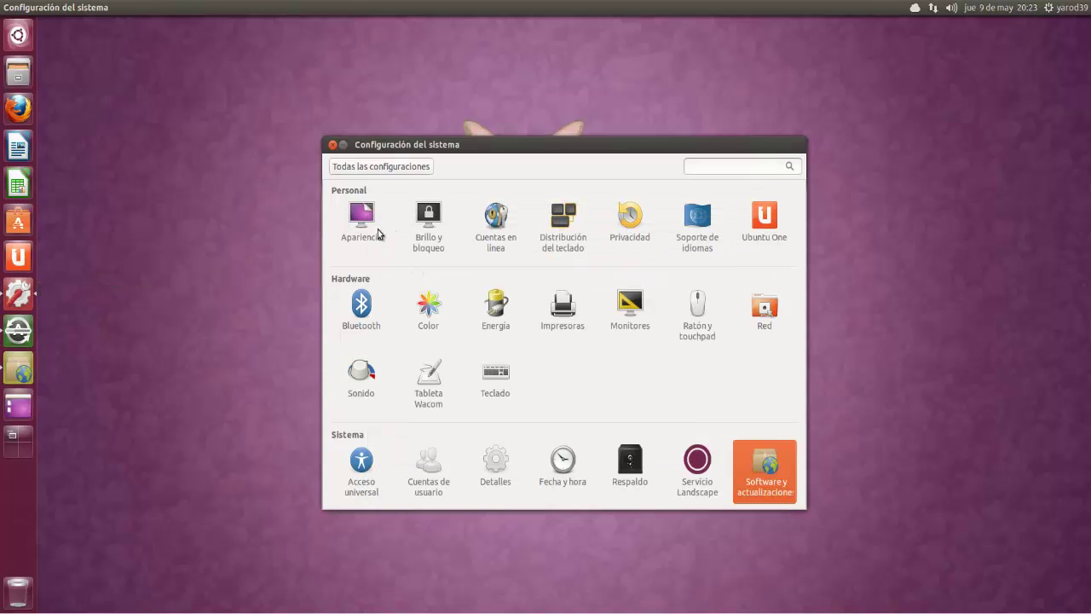
left_click(343, 145)
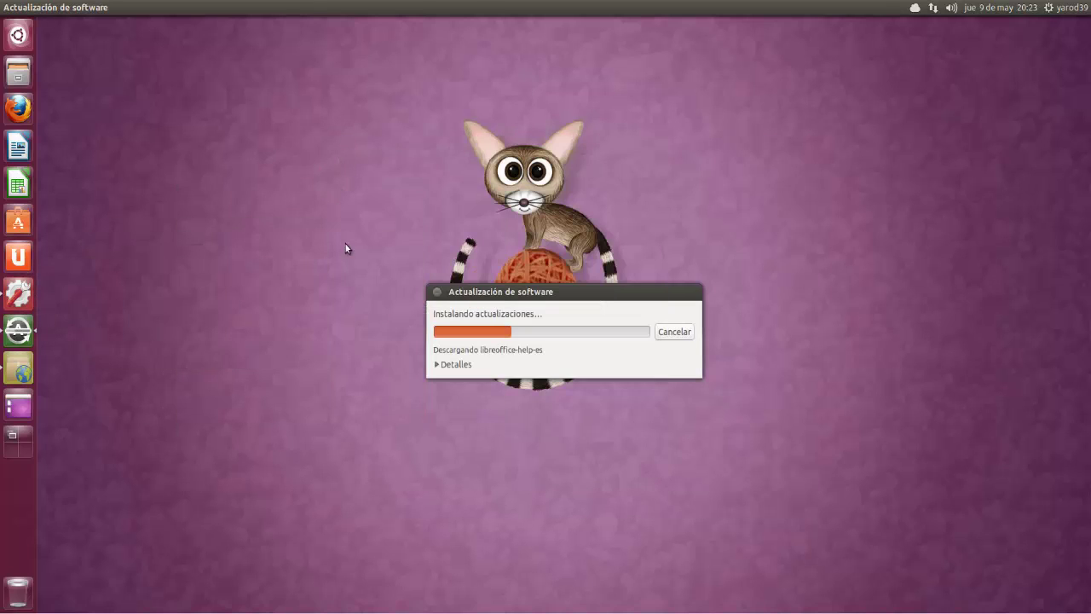
left_click(437, 292)
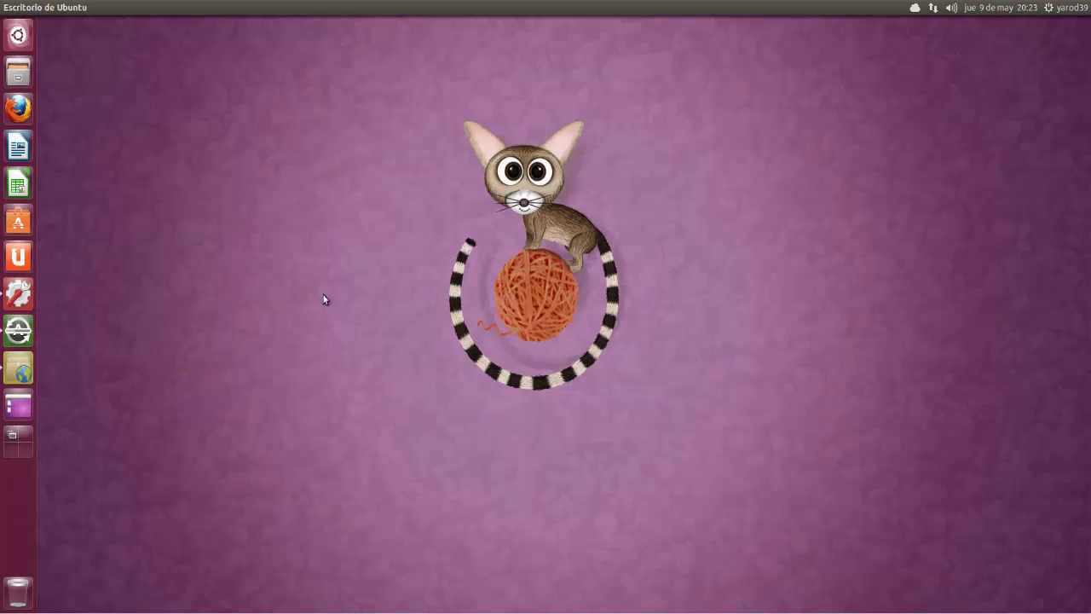
left_click(21, 375)
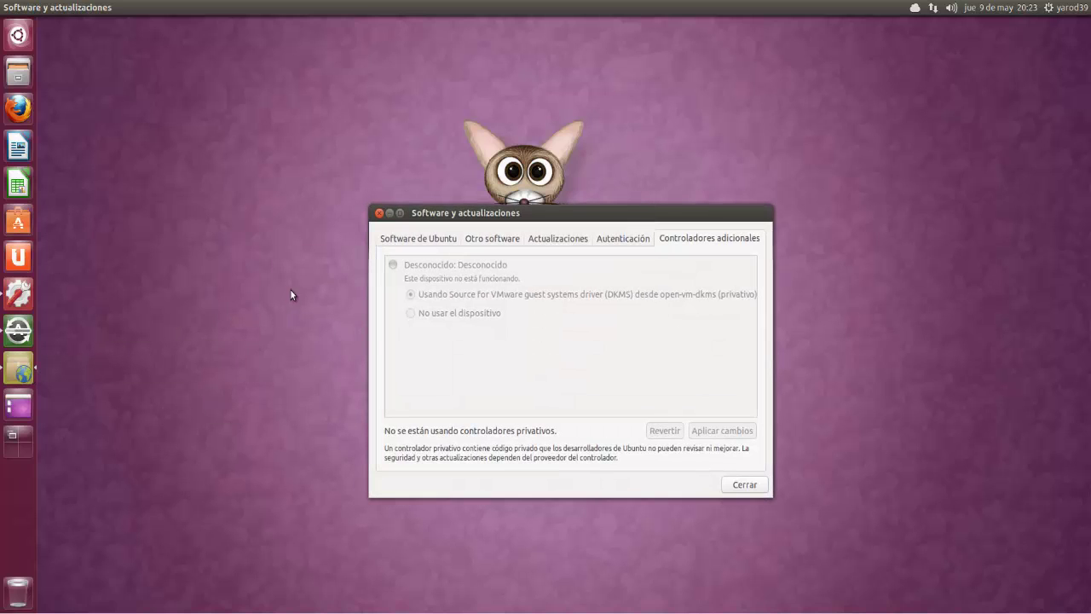
left_click(390, 213)
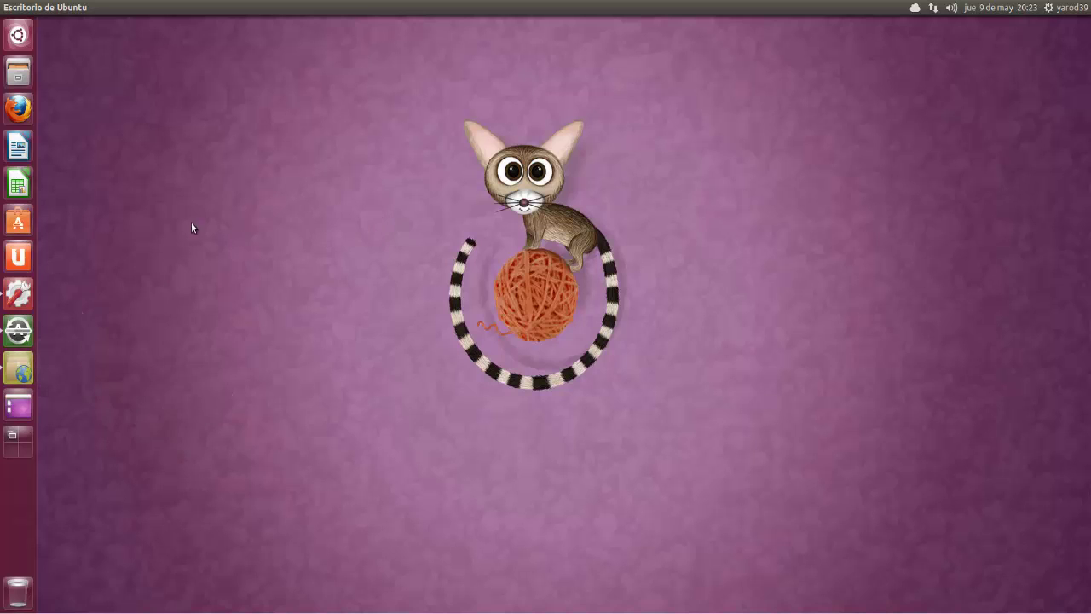
Step: Show the applications section of the Dash, expand the full list of installed applications, and browse through it
left_click(25, 37)
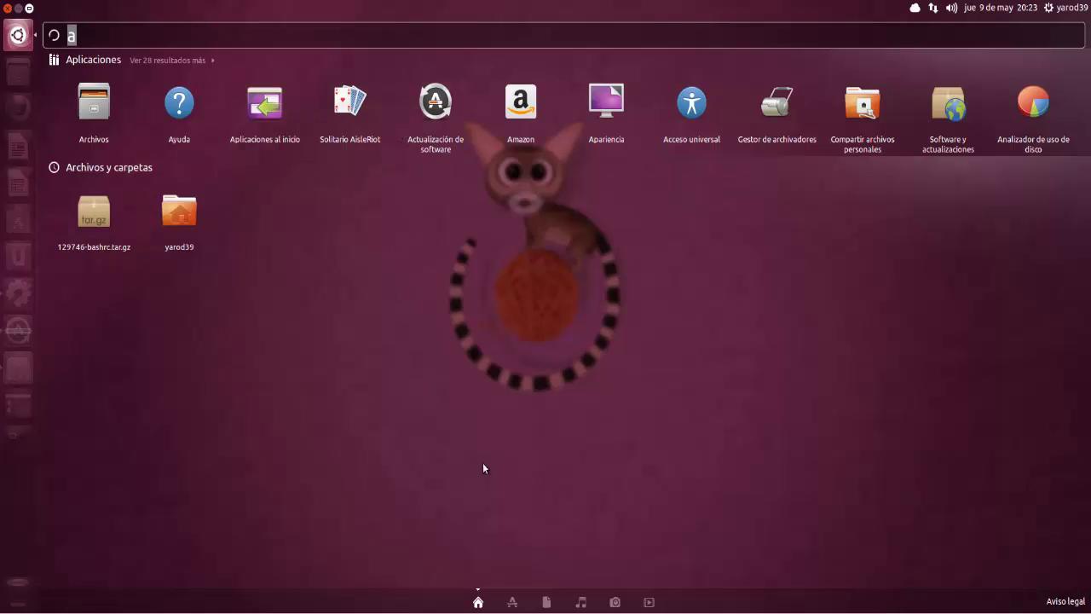
left_click(514, 601)
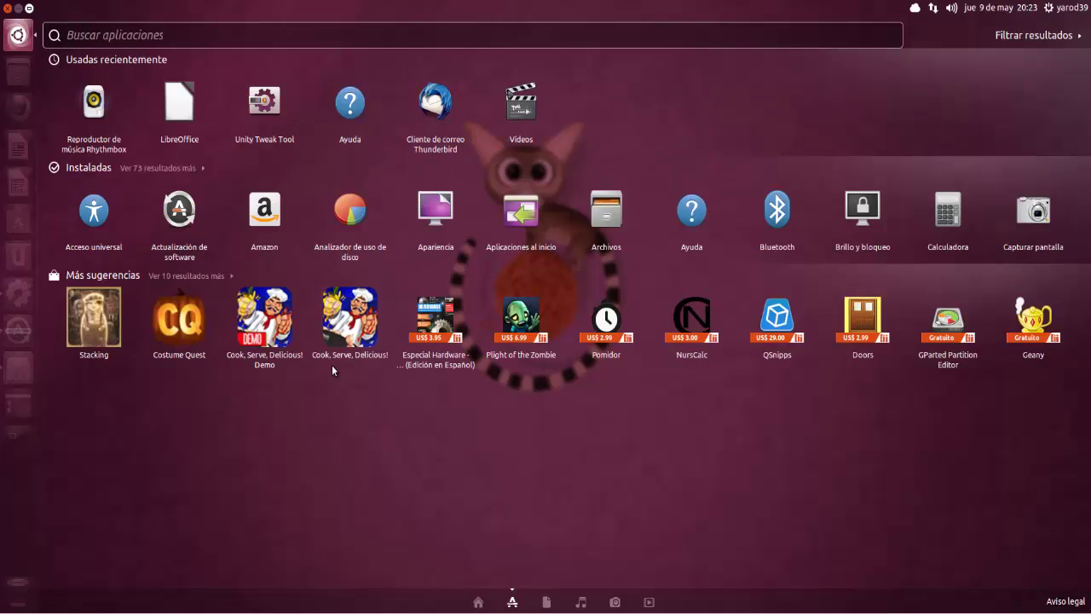
left_click(193, 167)
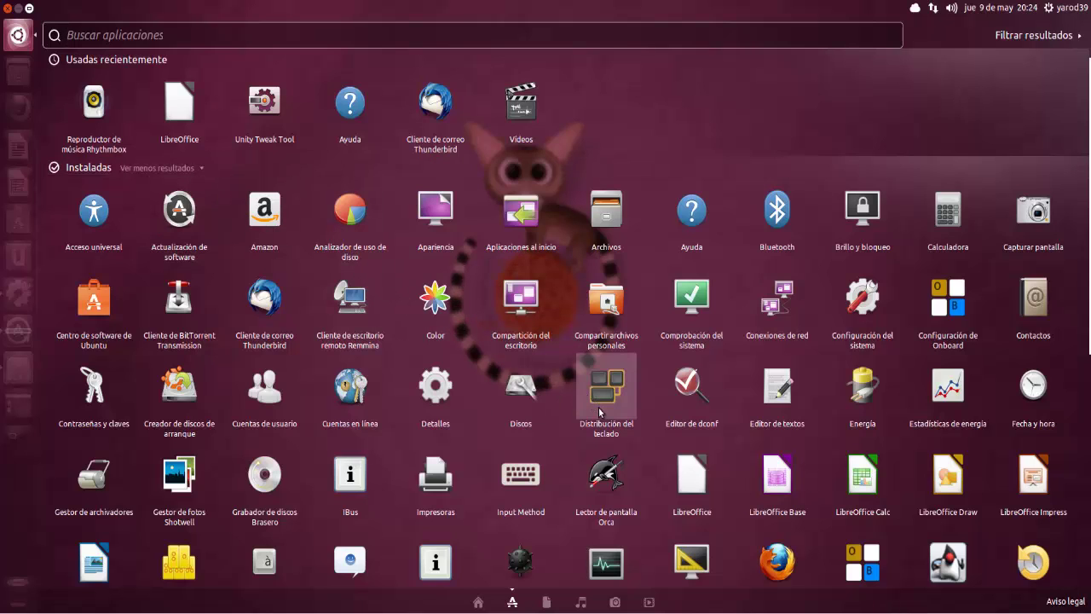
scroll(549, 428, "down", 3)
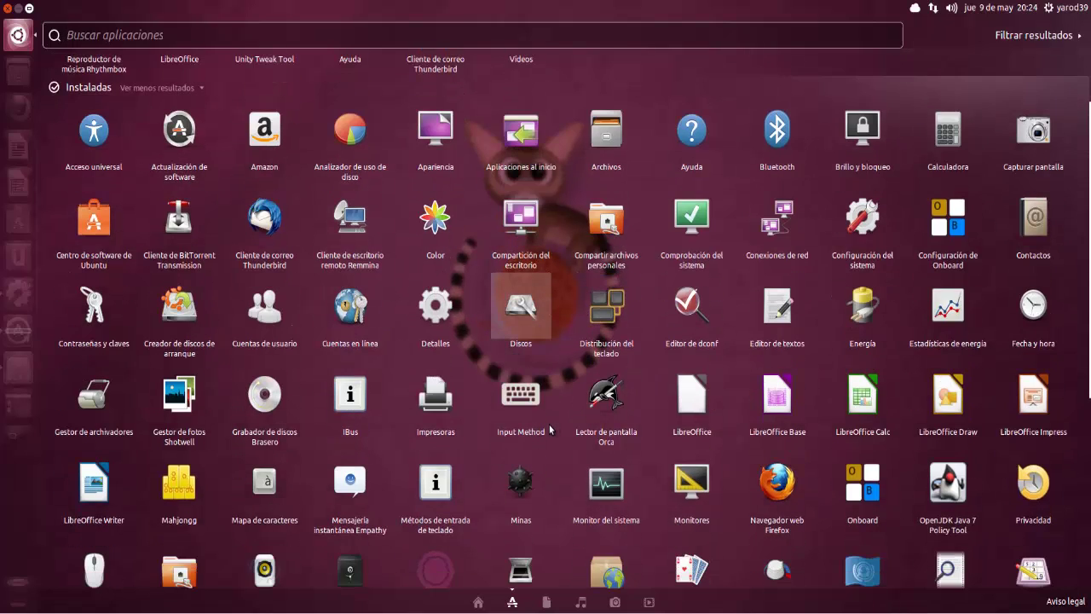
scroll(549, 425, "down", 1)
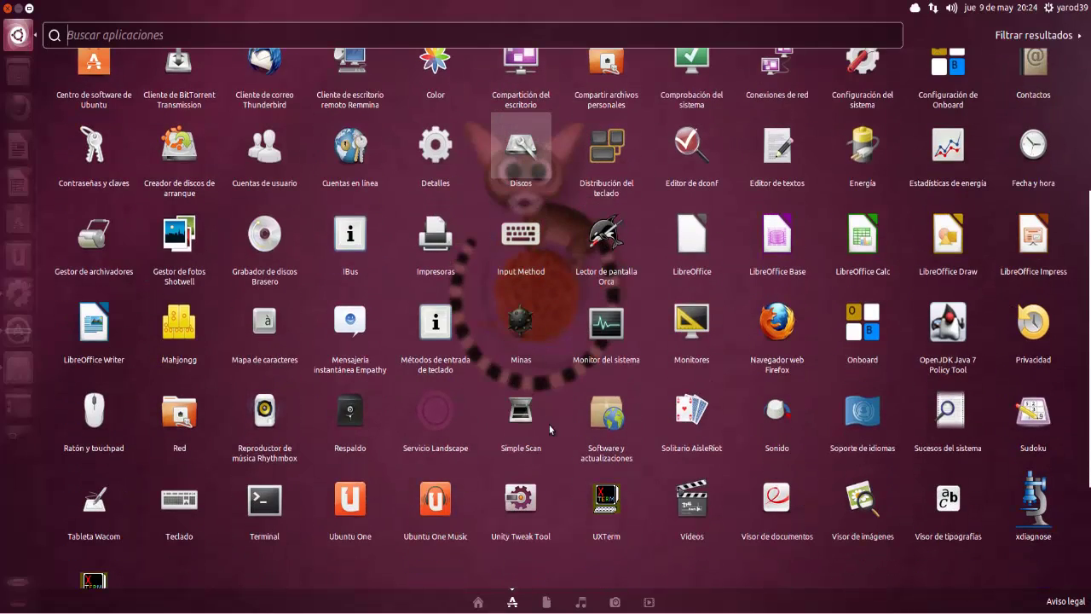
scroll(549, 424, "up", 3)
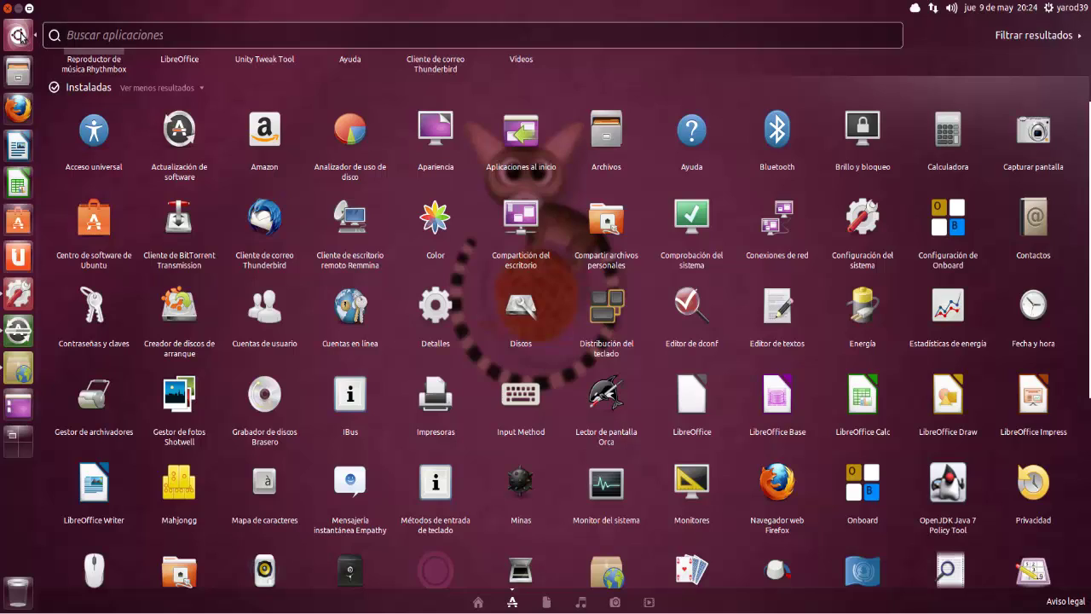
Step: Leave the Dash, switch off online search results in the Privacidad system settings, and close the settings window
left_click(12, 207)
left_click(19, 301)
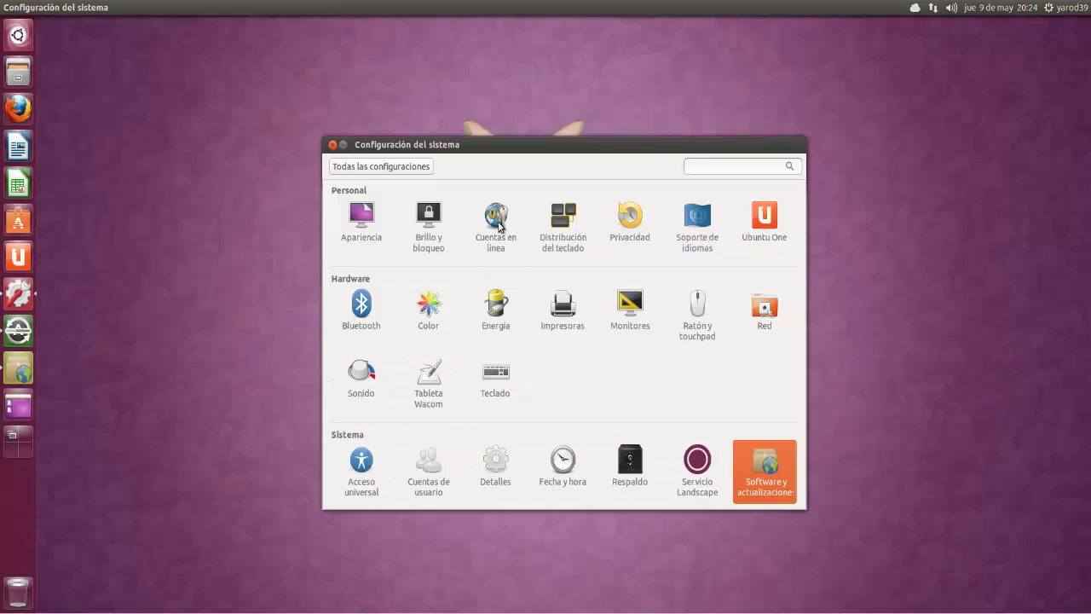
left_click(631, 218)
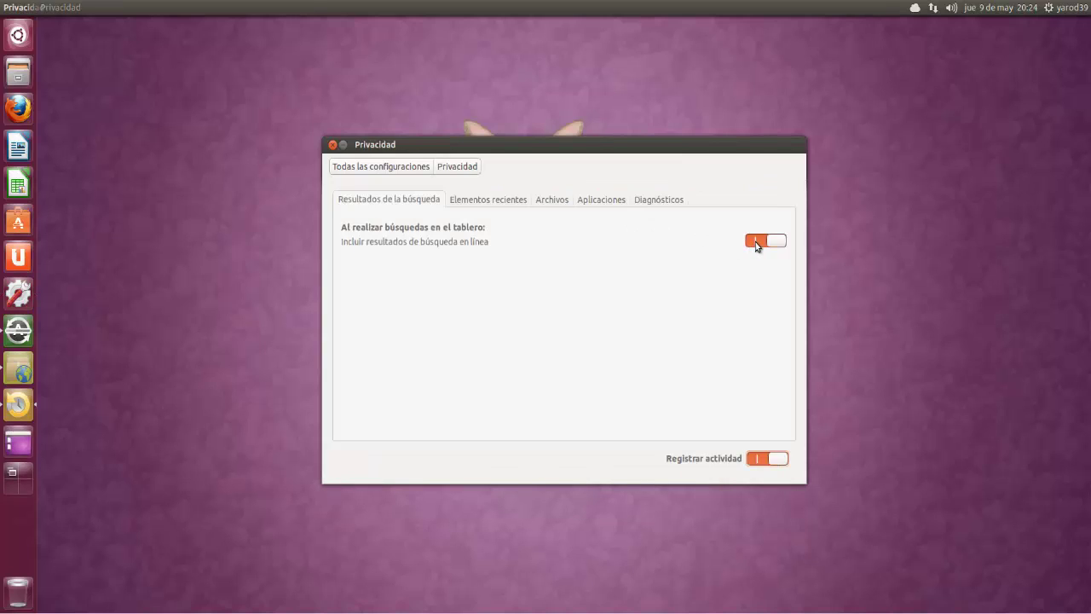
left_click(777, 241)
left_click(332, 146)
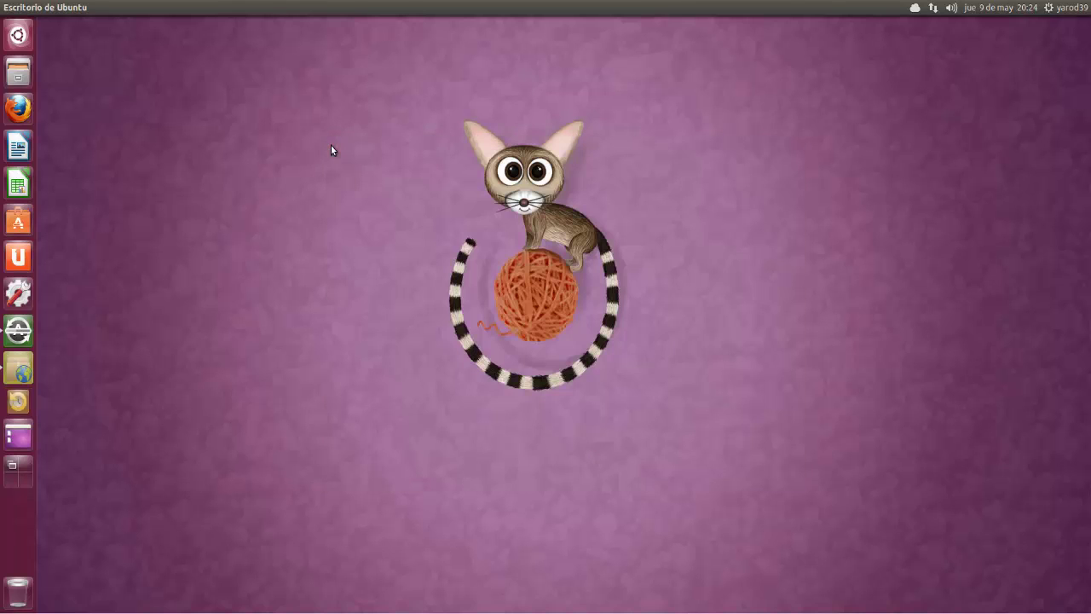
Step: Search the Dash for "a", then launch Unity Tweak Tool from the installed applications and move its window away from the launcher
left_click(17, 35)
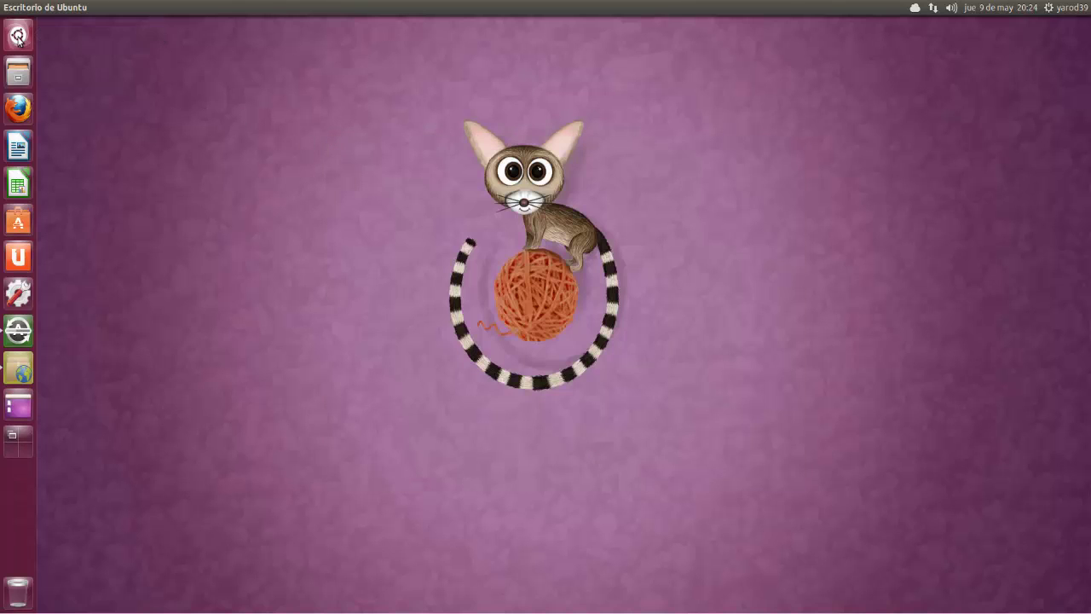
type("a")
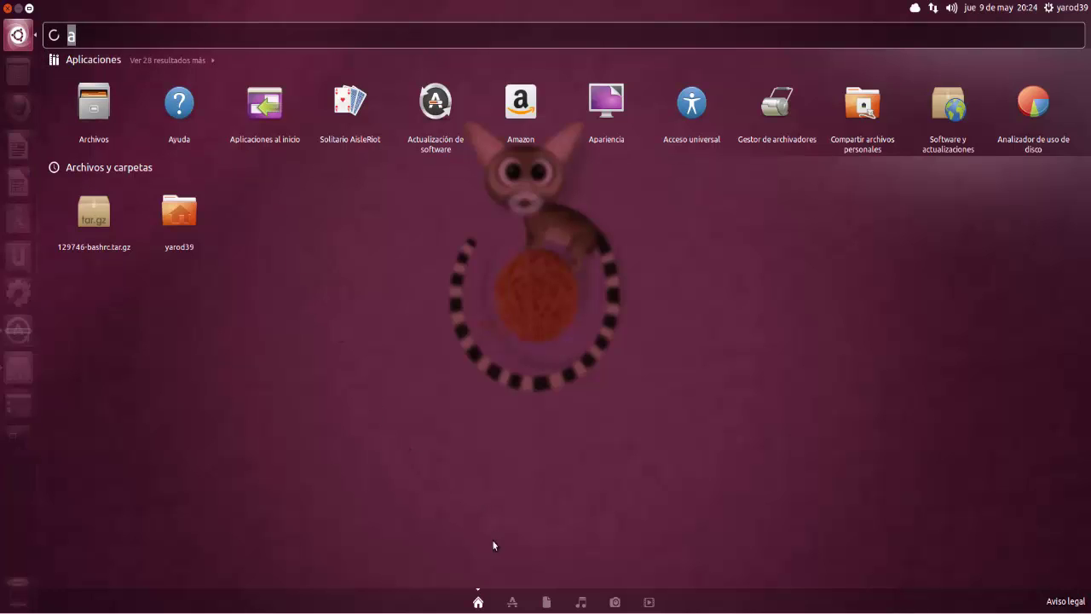
left_click(512, 601)
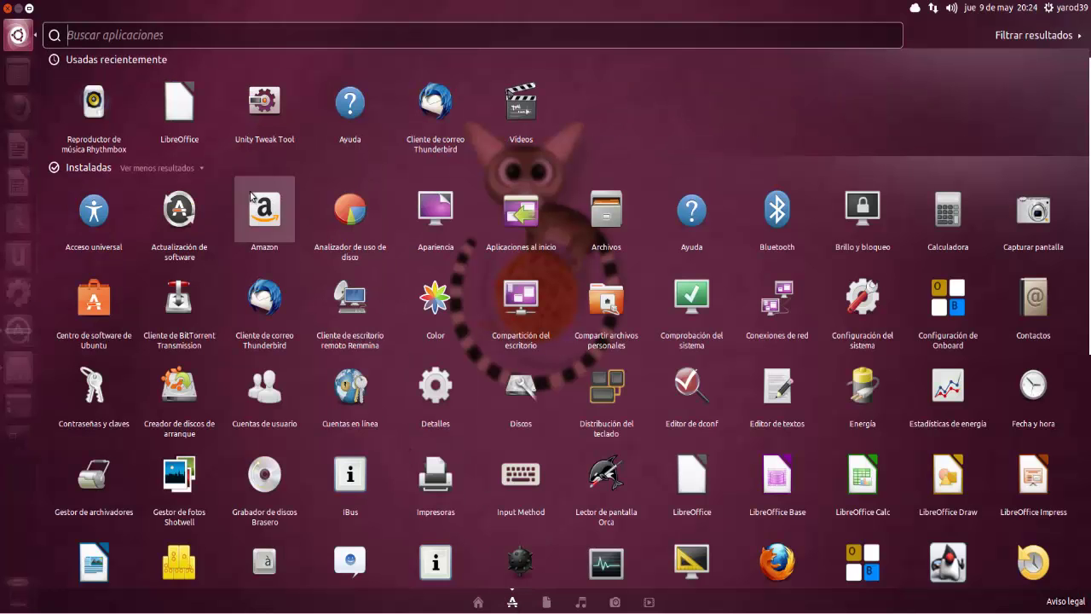
scroll(405, 357, "down", 5)
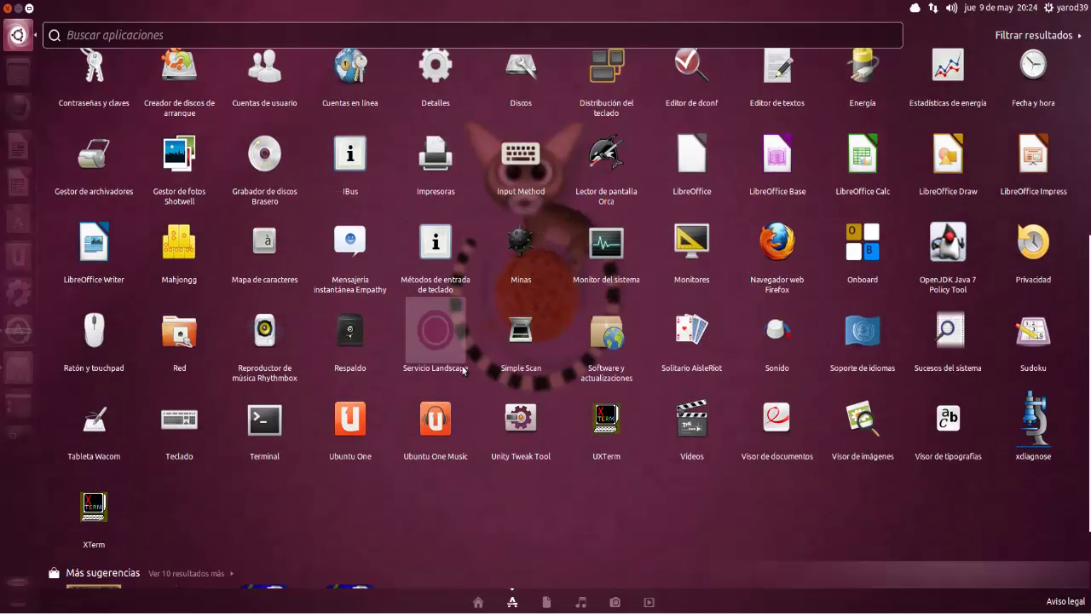
left_click(521, 418)
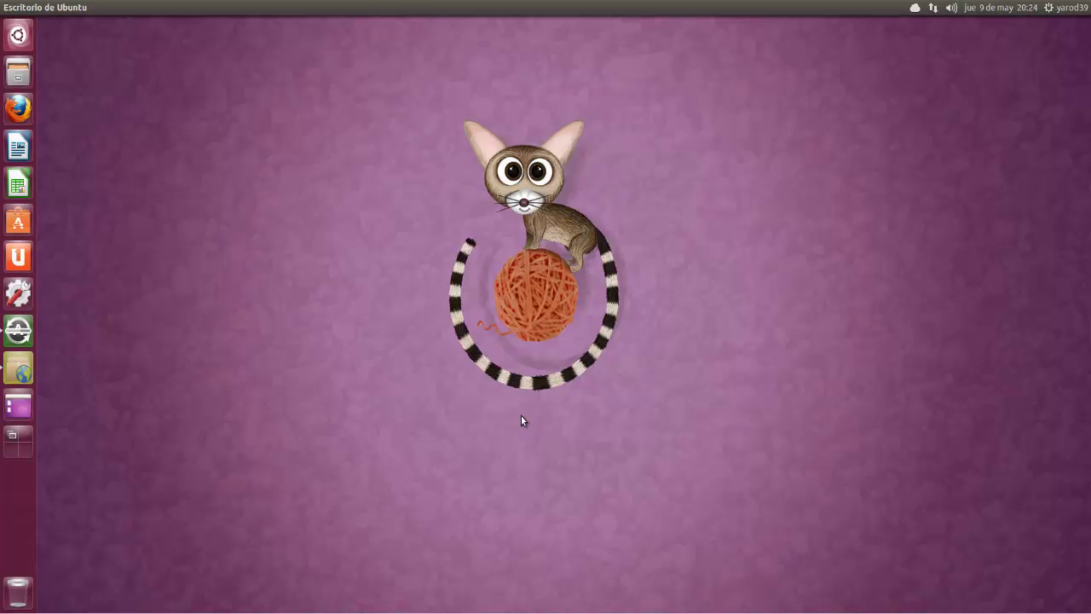
left_click(18, 34)
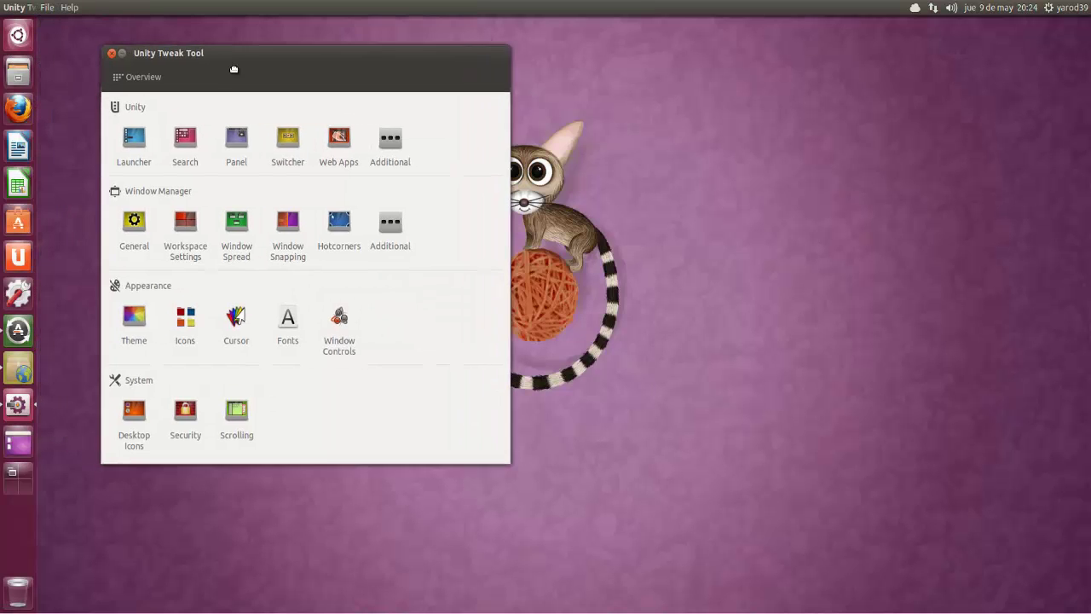
left_click_drag(234, 69, 320, 93)
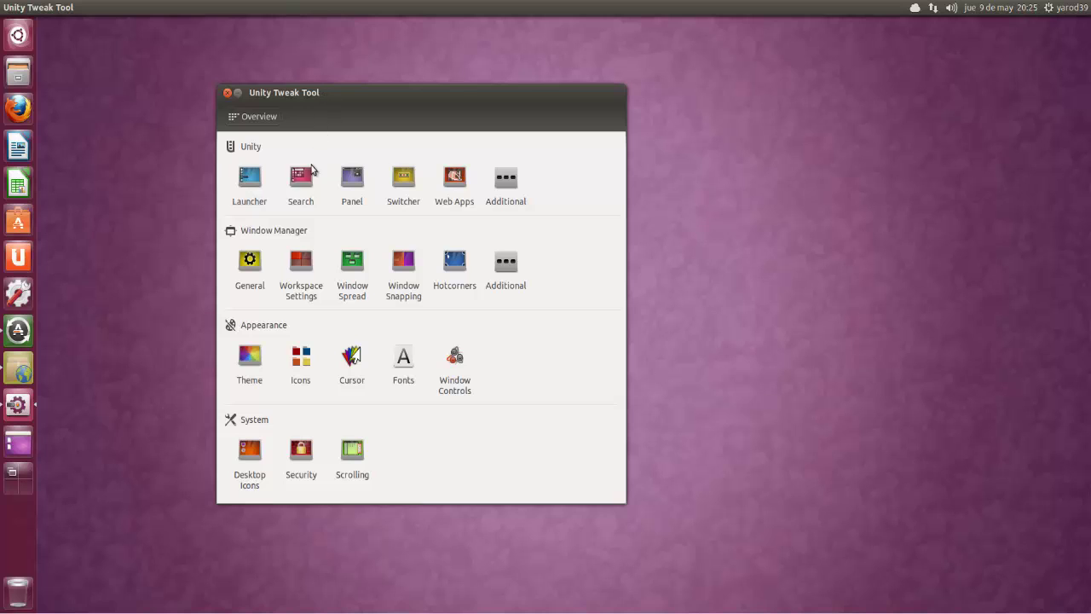
Step: Examine the Unity options in Unity Tweak Tool, from Launcher, Search and Panel to Switcher, Web Apps and Additional, and return to the overview
left_click(248, 181)
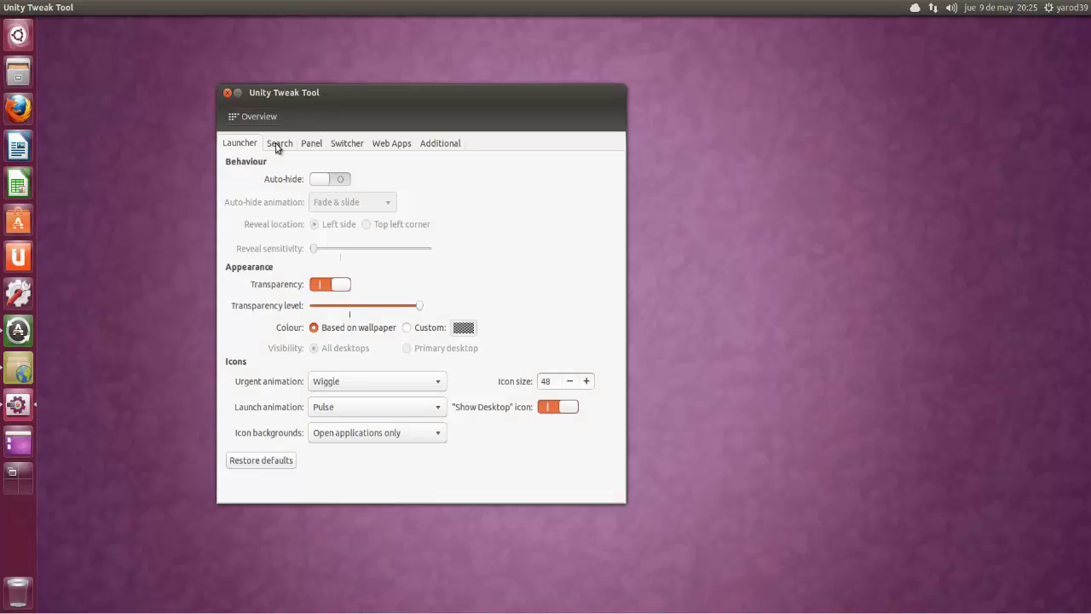
left_click(277, 145)
left_click(310, 143)
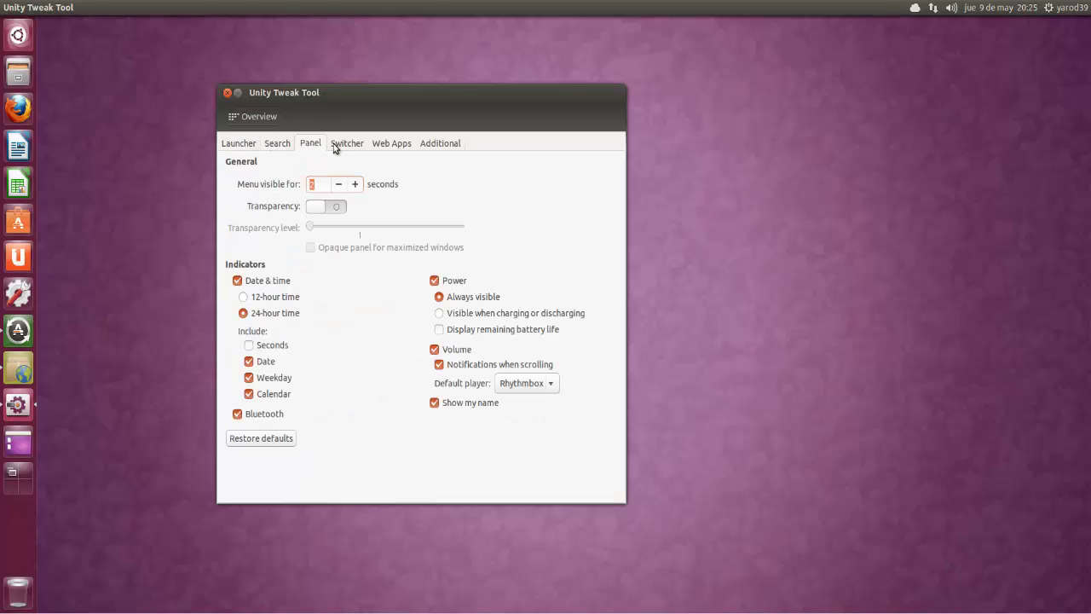
left_click(341, 145)
left_click(390, 145)
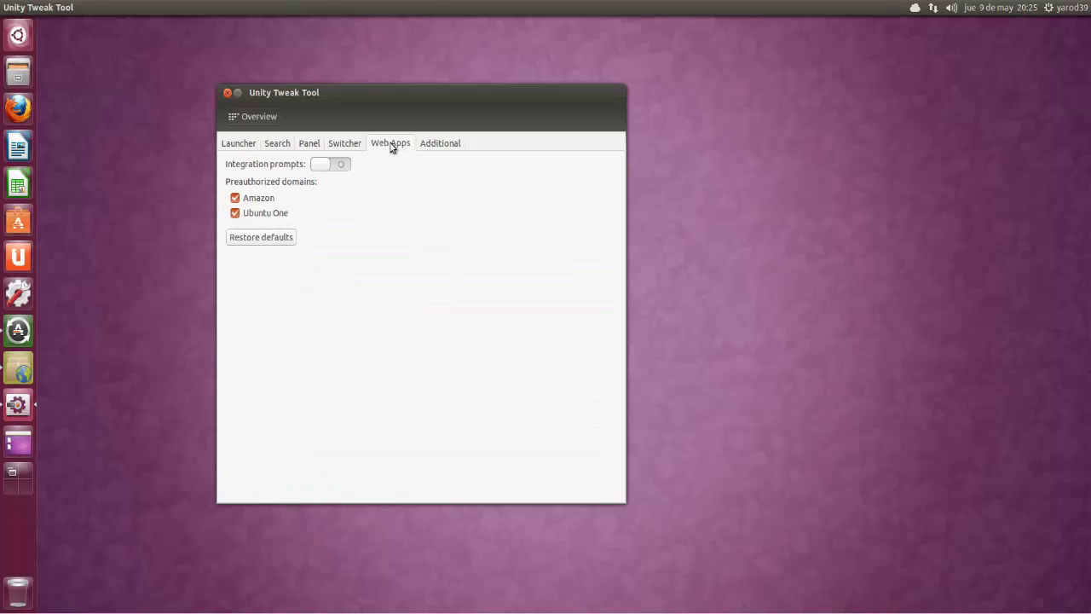
left_click(435, 145)
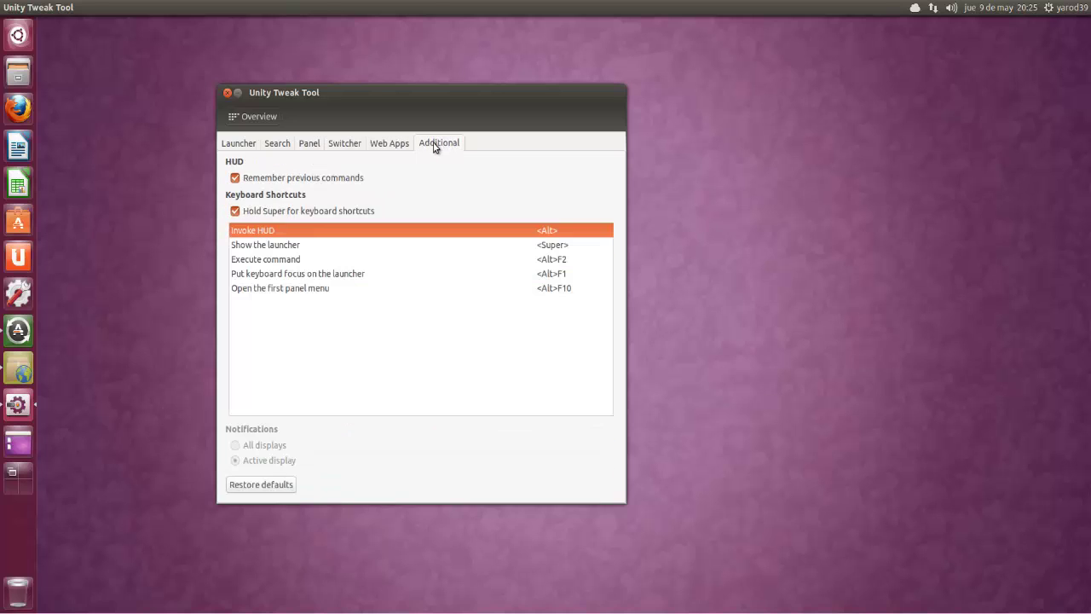
left_click(243, 117)
Step: Examine the Window Manager options, from General and Workspace Settings through window spread, snapping, Hotcorners and Additional, and return to the overview
left_click(250, 261)
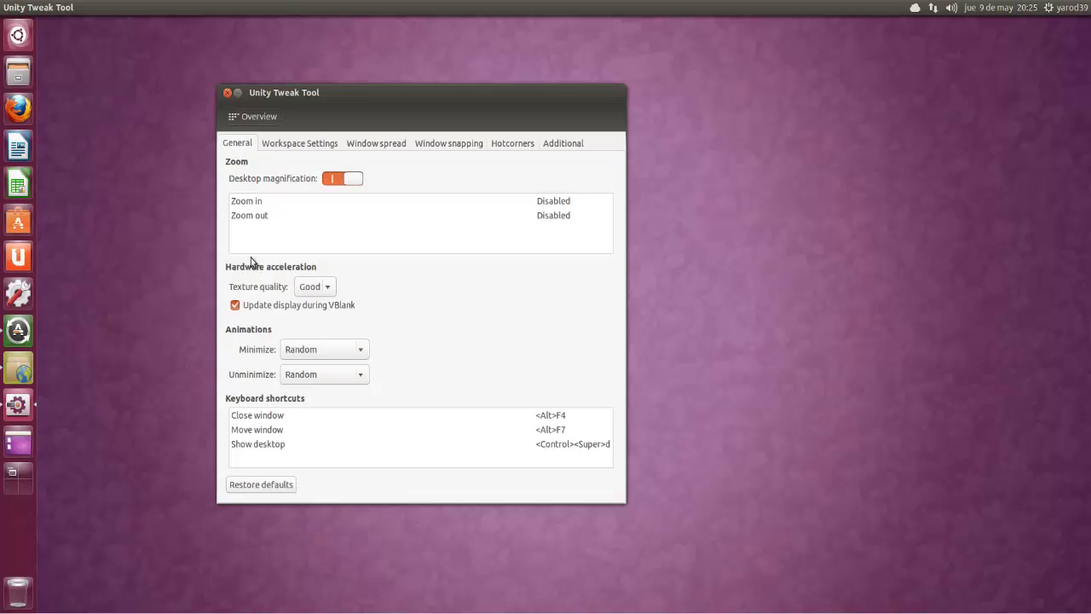
left_click(292, 145)
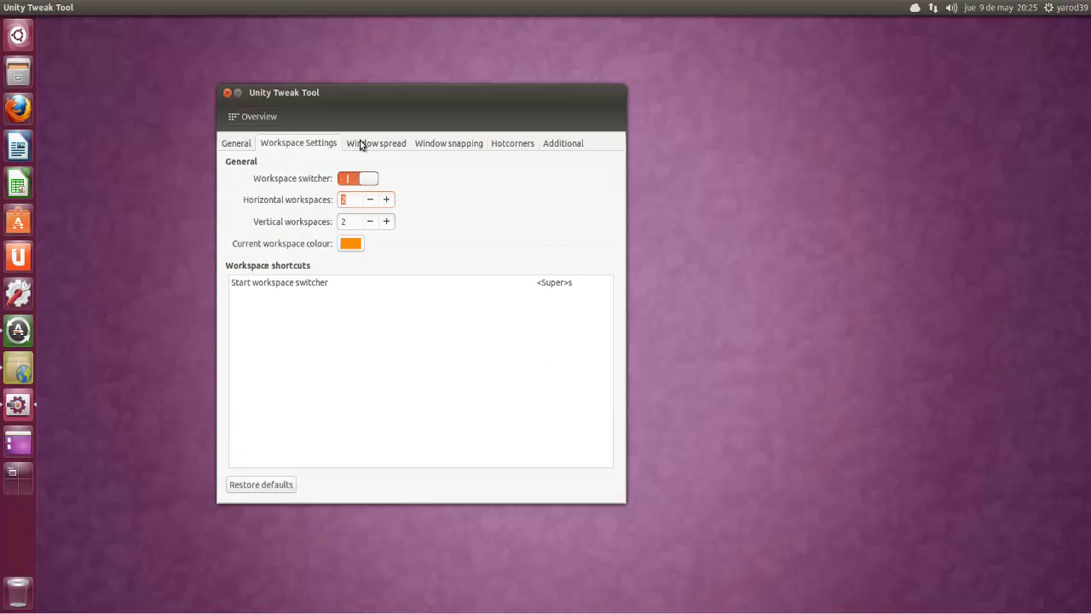
left_click(372, 145)
left_click(442, 145)
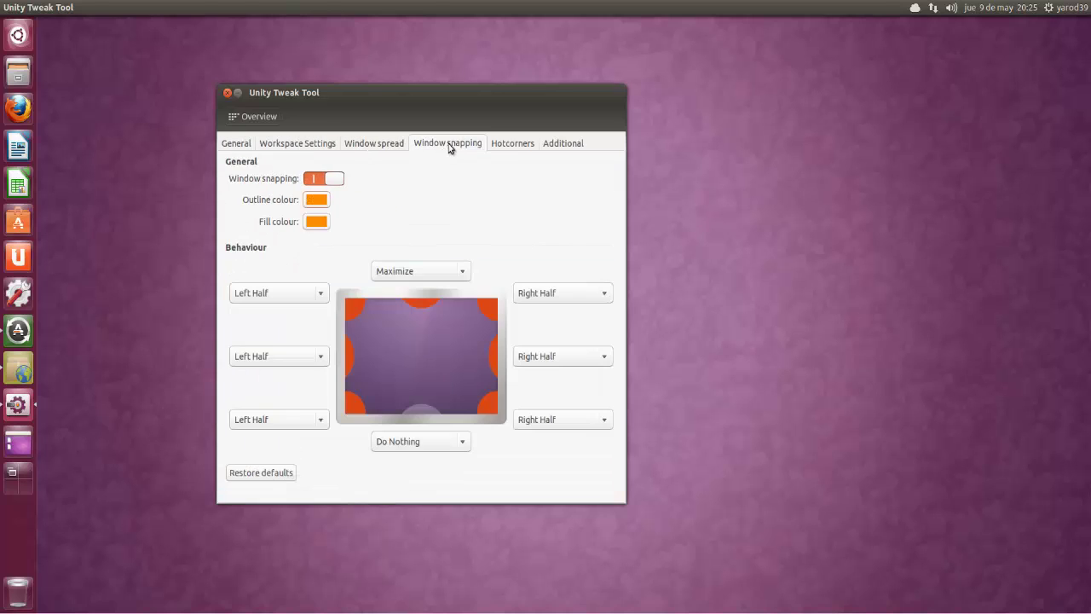
left_click(499, 143)
left_click(554, 144)
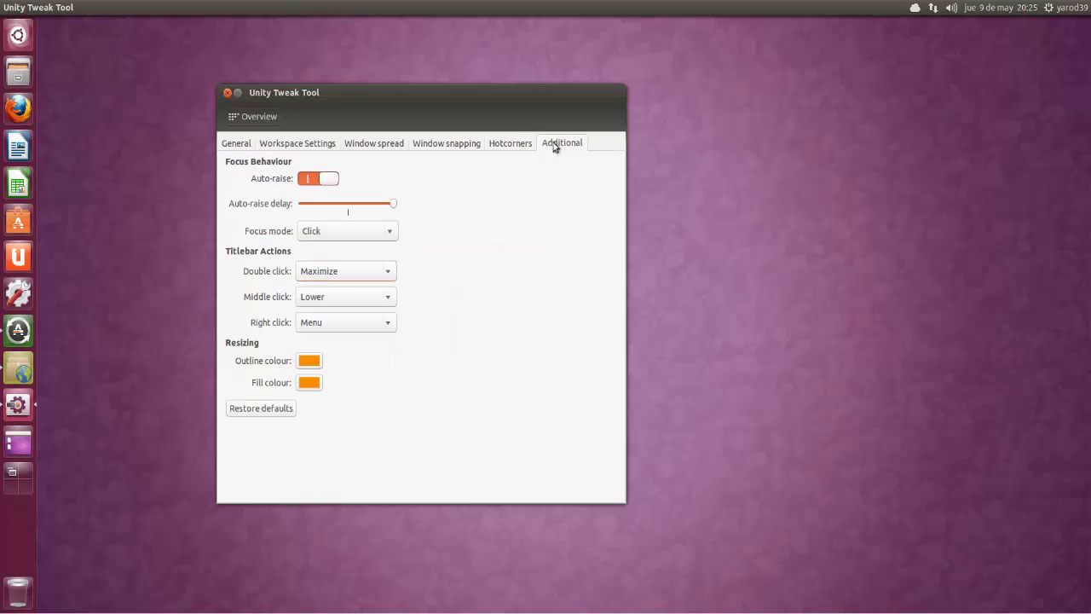
left_click(248, 117)
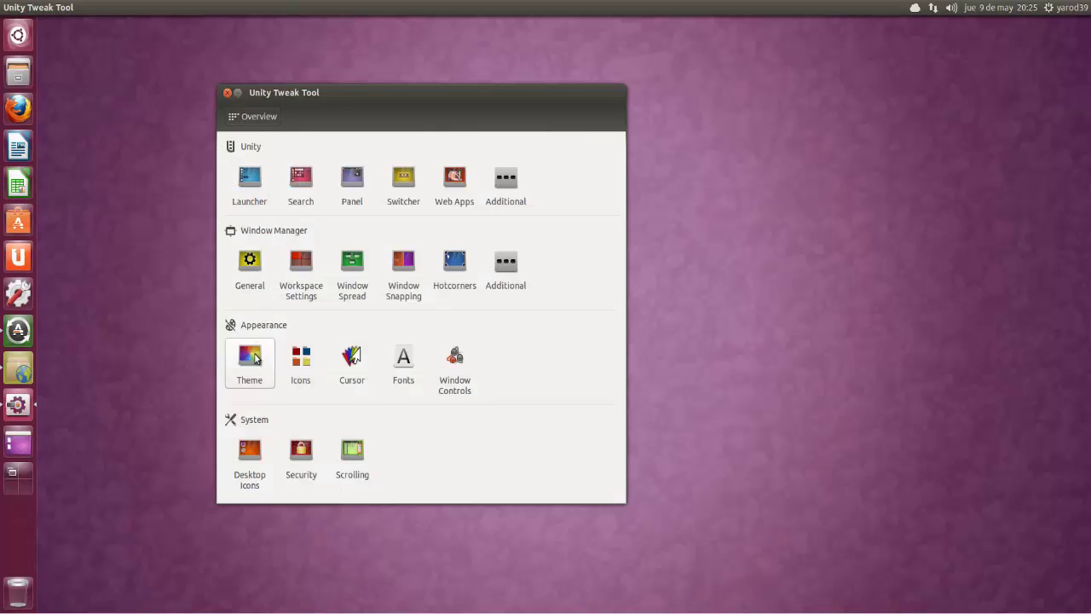
Step: Examine the Appearance options for Theme, Icons, Cursor, Fonts and Window Controls, and return to the overview
left_click(255, 359)
left_click(268, 144)
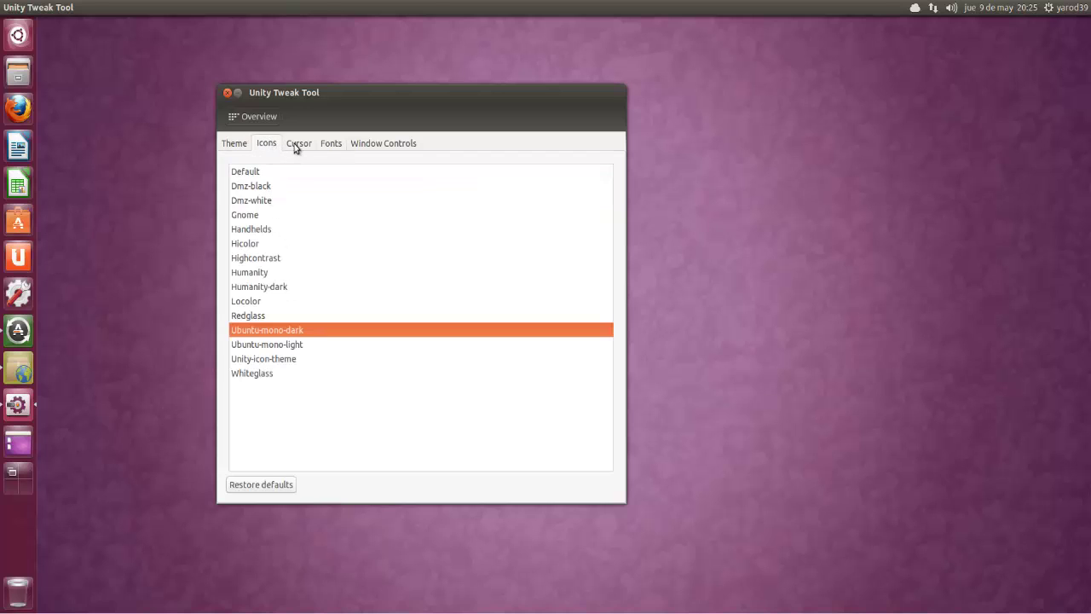
left_click(296, 145)
left_click(337, 143)
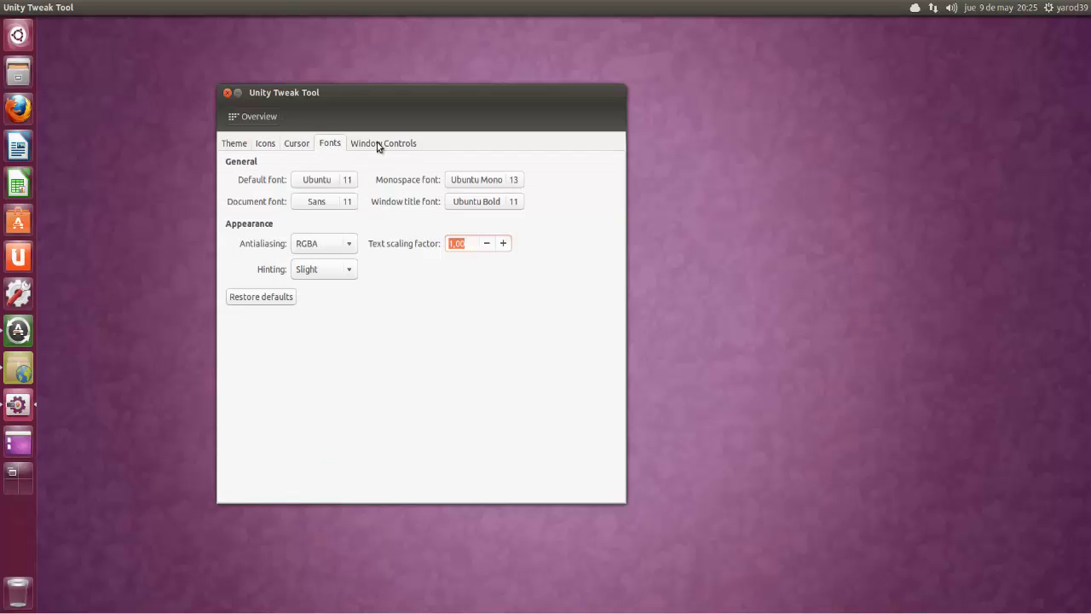
left_click(377, 144)
left_click(249, 116)
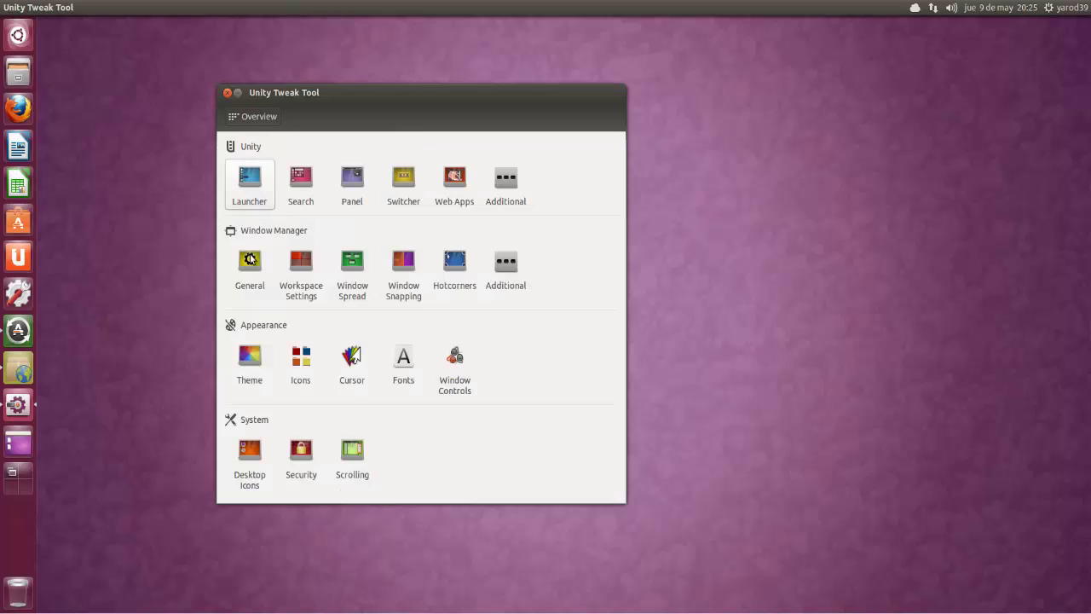
Step: Examine the System options for Desktop Icons, Security and Scrolling, return to the overview, and shift the window towards the desktop's centre
left_click(250, 450)
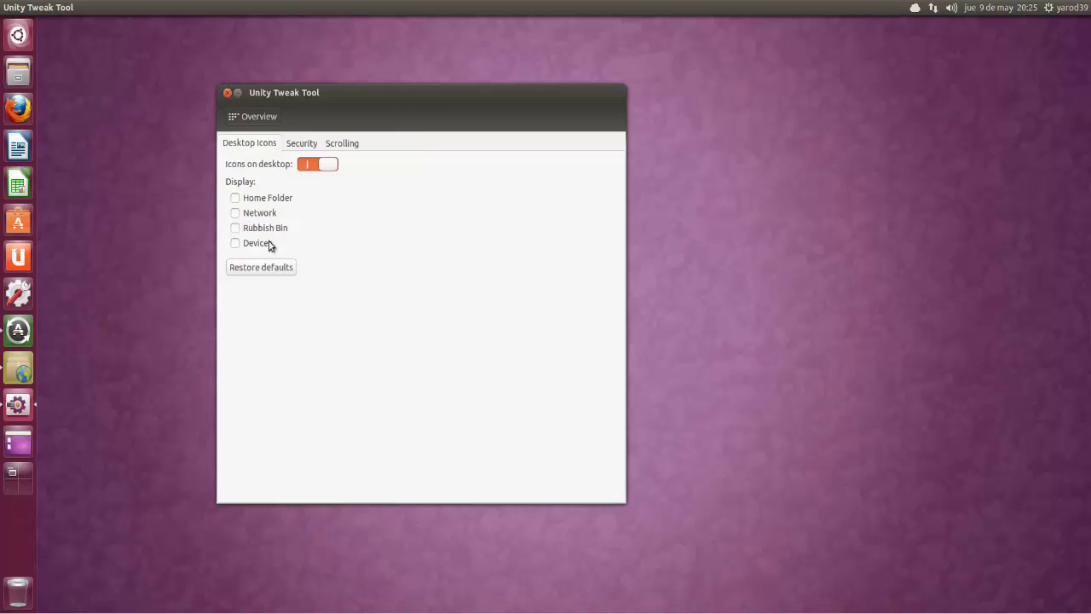
left_click(303, 147)
left_click(344, 143)
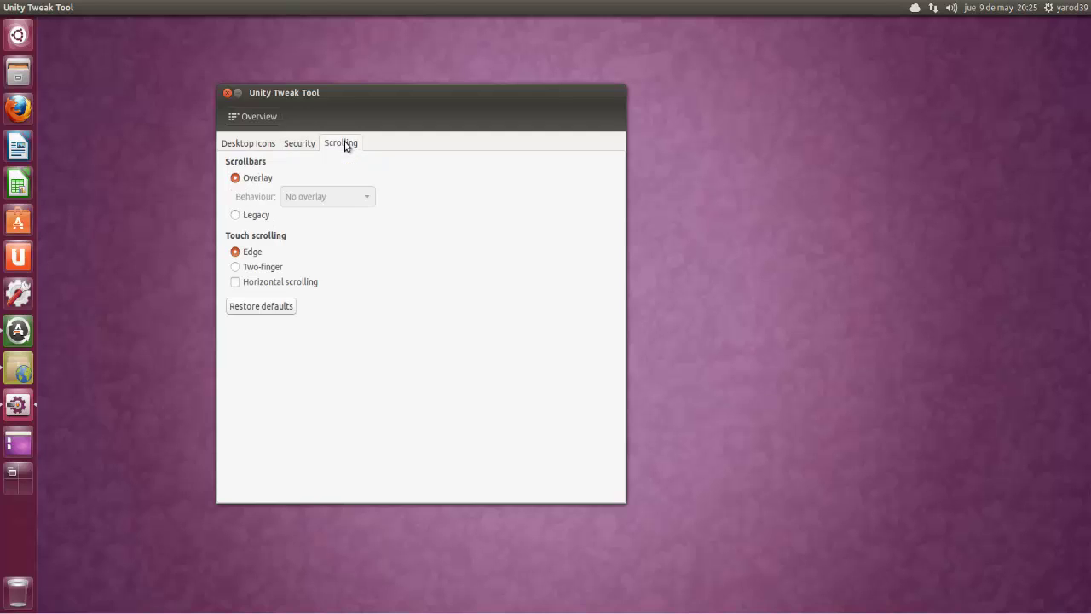
left_click(243, 119)
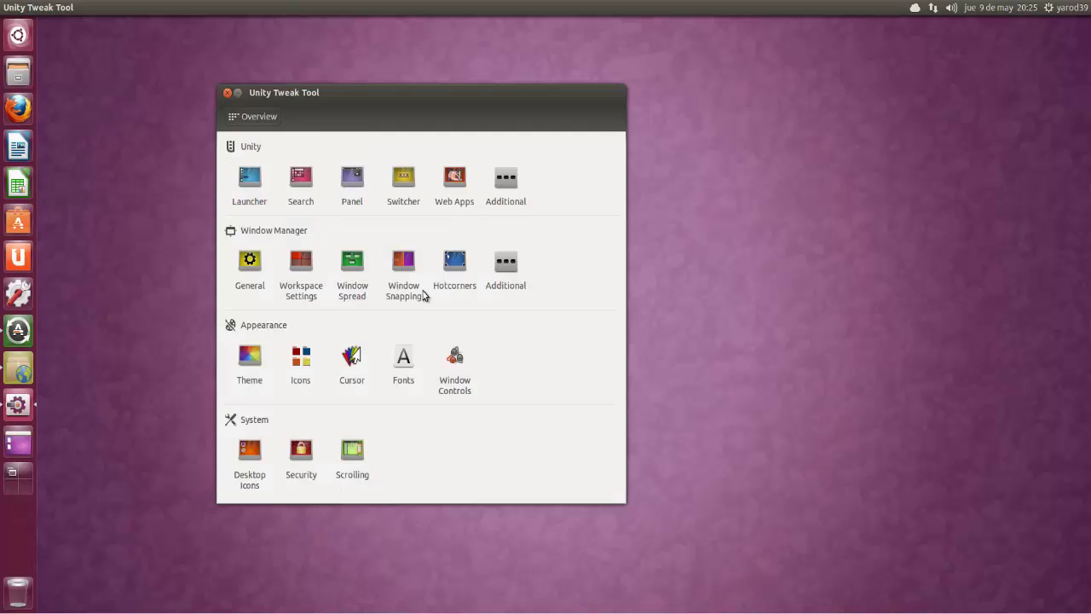
left_click_drag(374, 92, 443, 104)
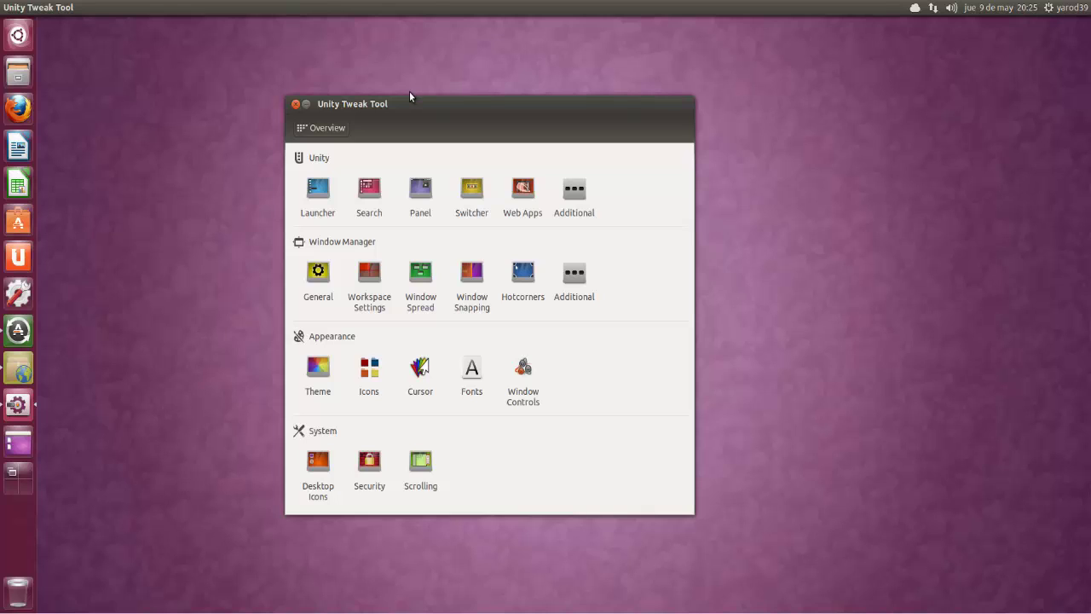
Step: Go through all the Unity option pages once more, from Launcher to Additional, ending back at the overview
left_click(318, 191)
left_click(358, 155)
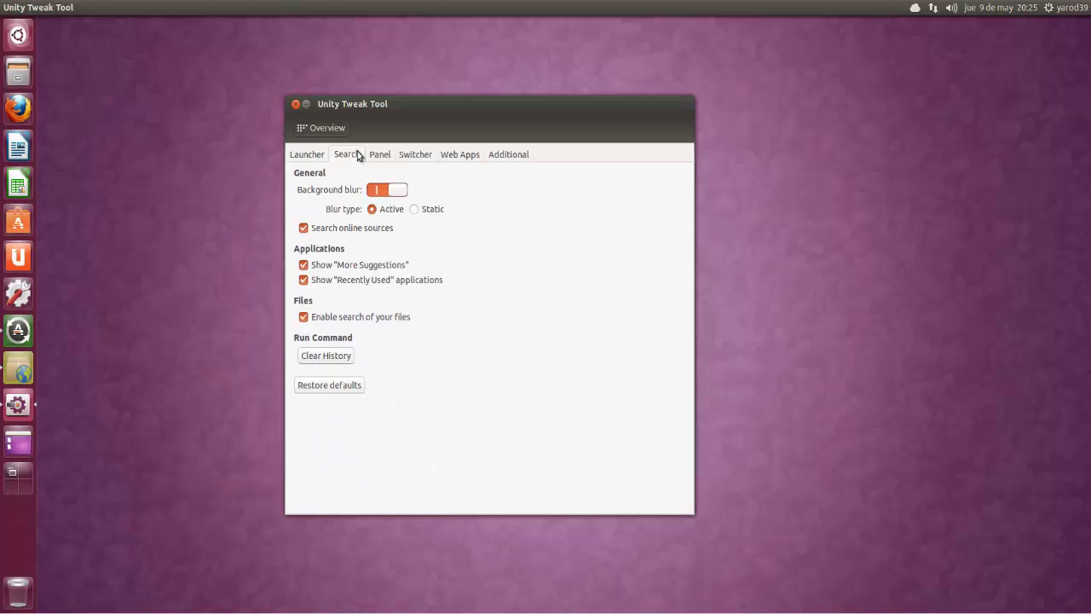
left_click(383, 155)
left_click(412, 156)
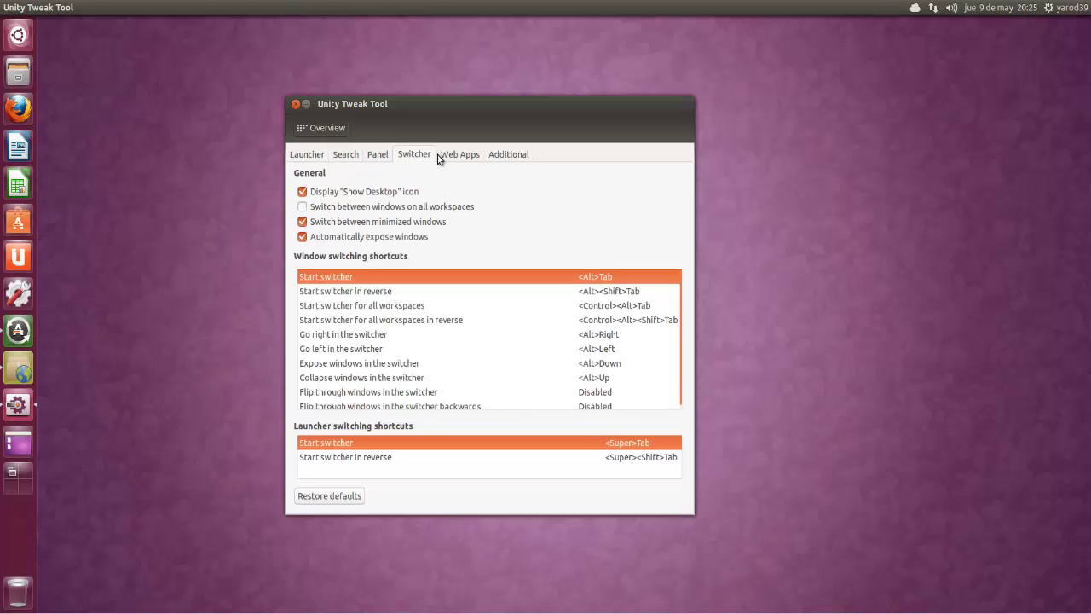
left_click(461, 154)
left_click(499, 157)
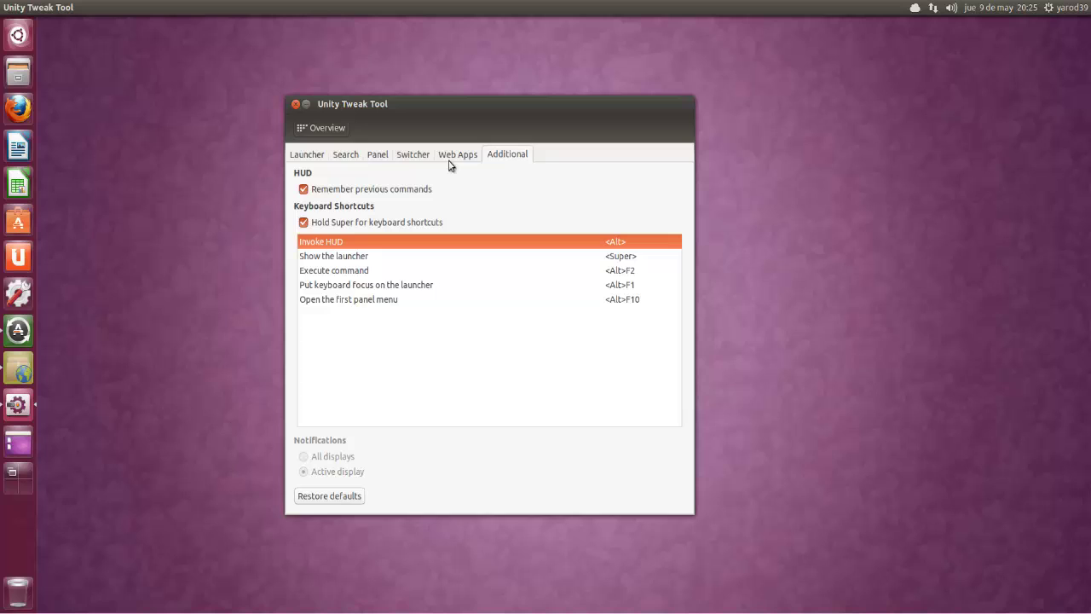
left_click(311, 155)
left_click(312, 133)
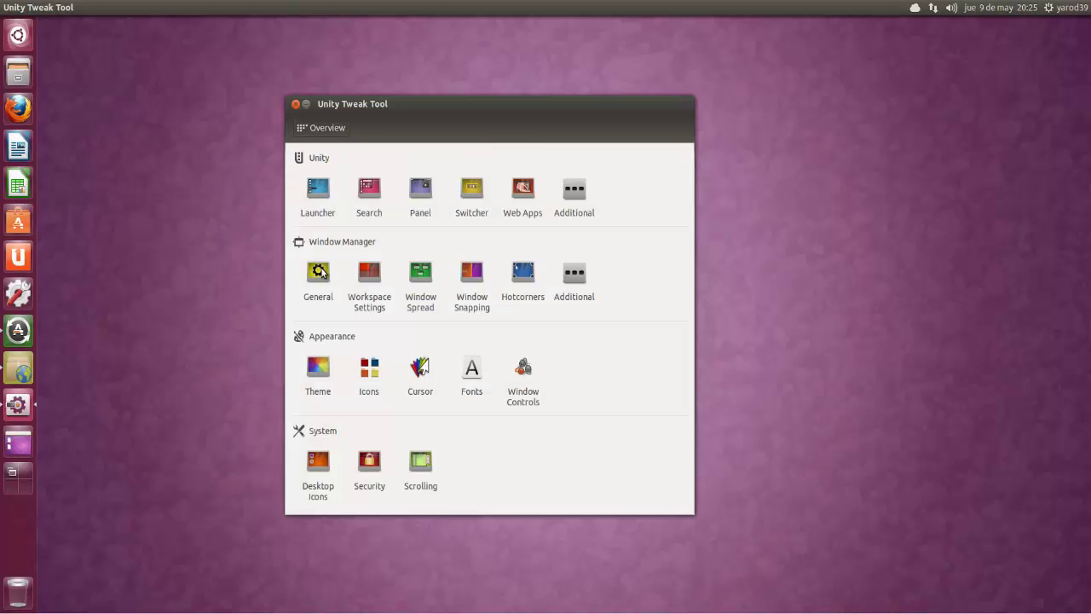
Step: Review the Hotcorners and General pages of the Window Manager options, and return to the overview
left_click(522, 281)
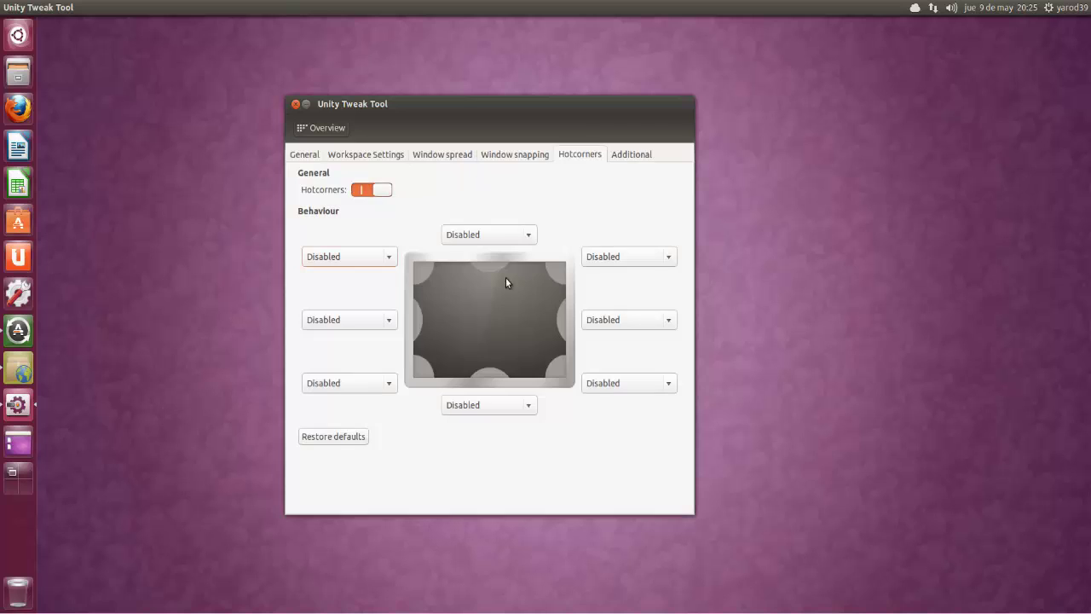
left_click(306, 154)
left_click(317, 128)
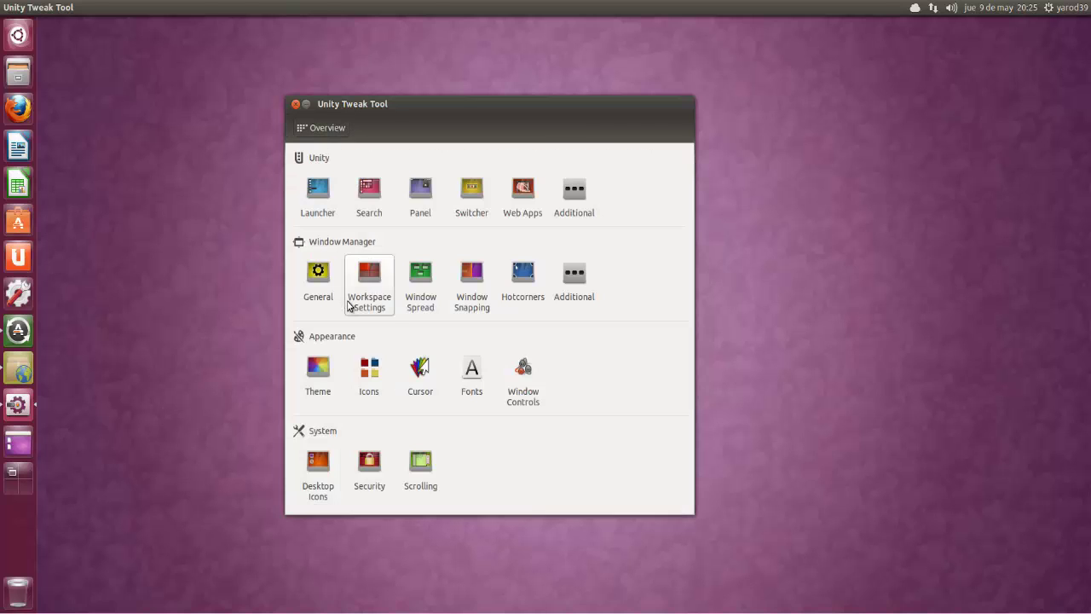
Step: Review the Scrolling and Desktop Icons pages of the System options, then close Unity Tweak Tool
left_click(421, 467)
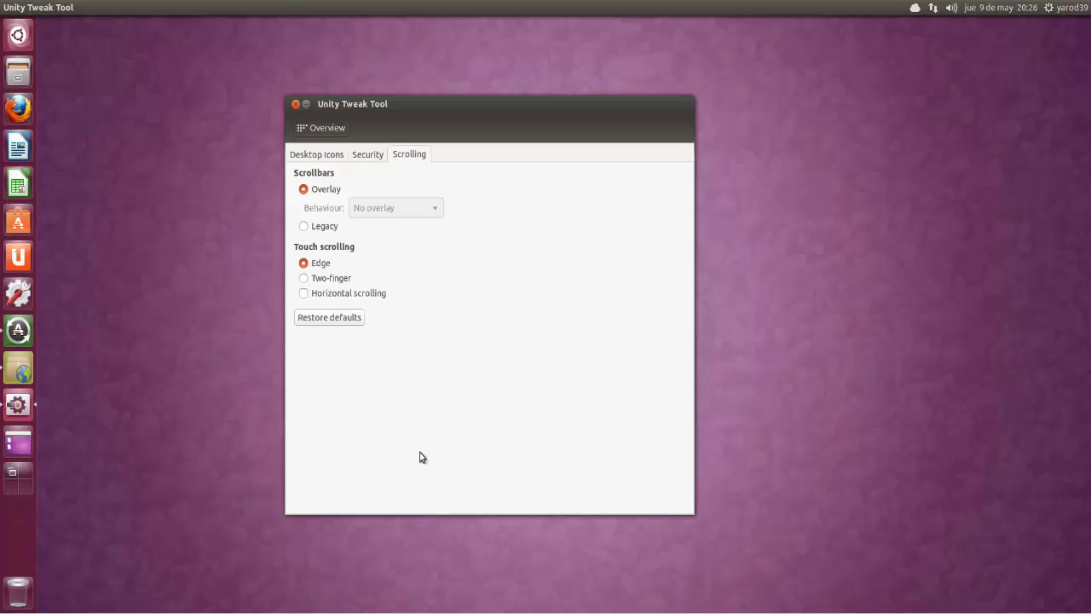
left_click(318, 156)
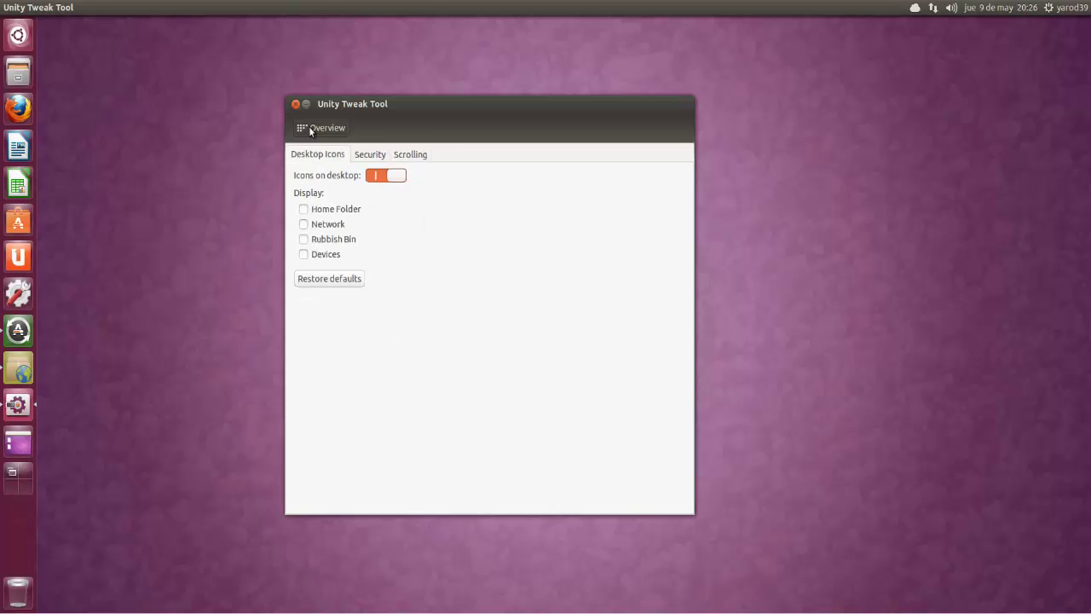
left_click(314, 129)
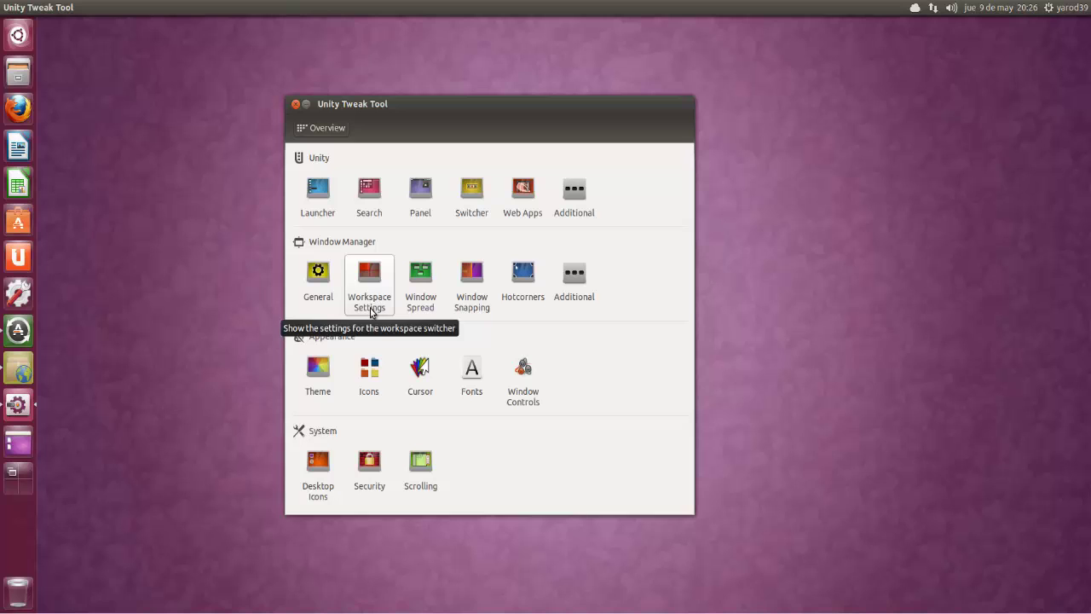
left_click(320, 464)
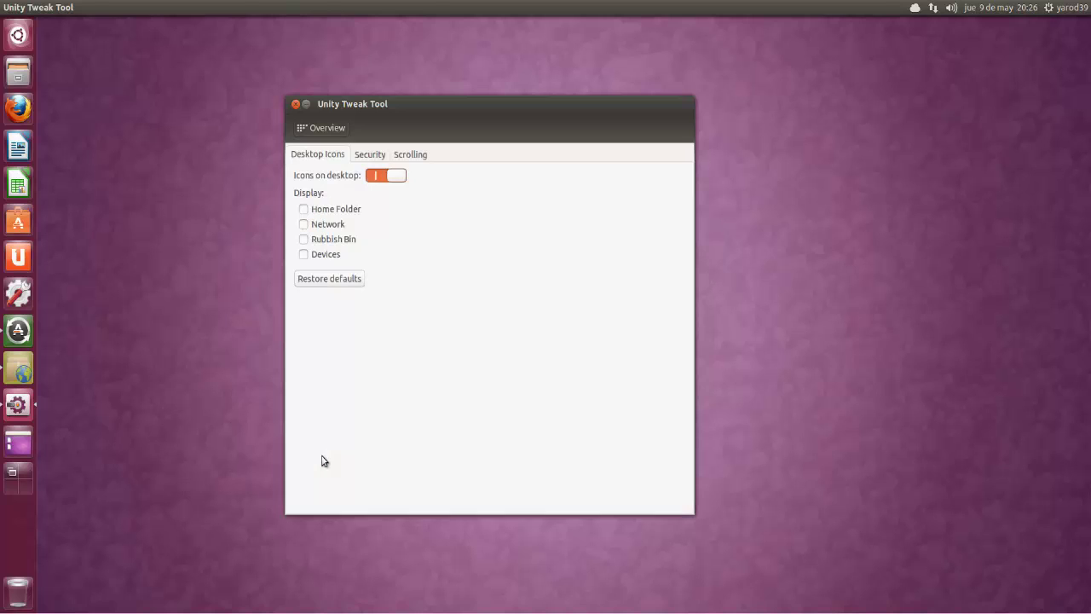
left_click(295, 104)
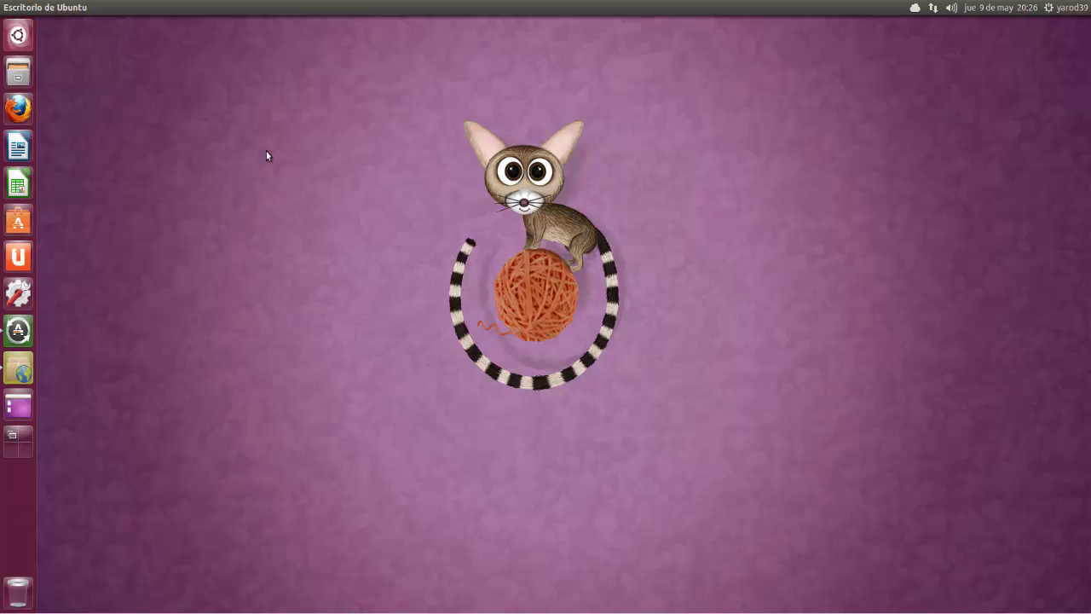
Step: Dismiss the software updater and check the additional drivers installation in Software & Updates, leaving that window minimised
left_click(19, 329)
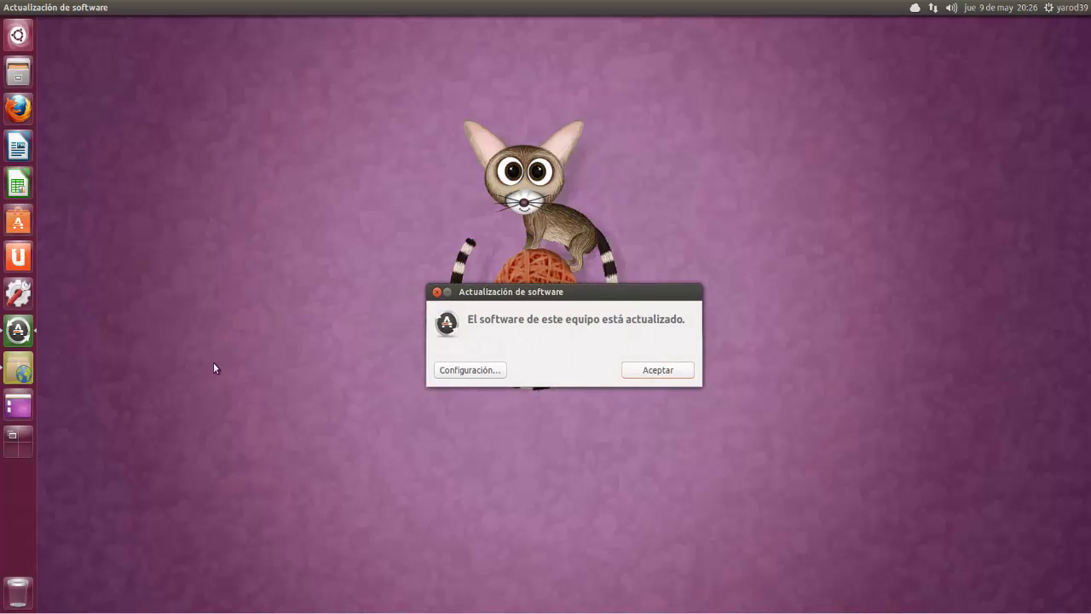
left_click(659, 370)
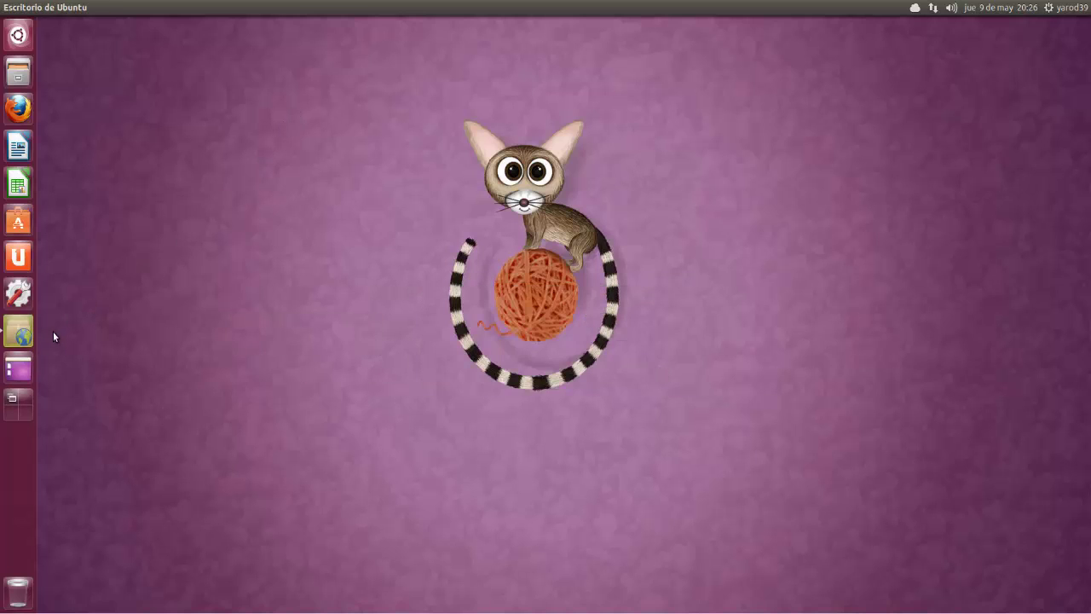
left_click(19, 336)
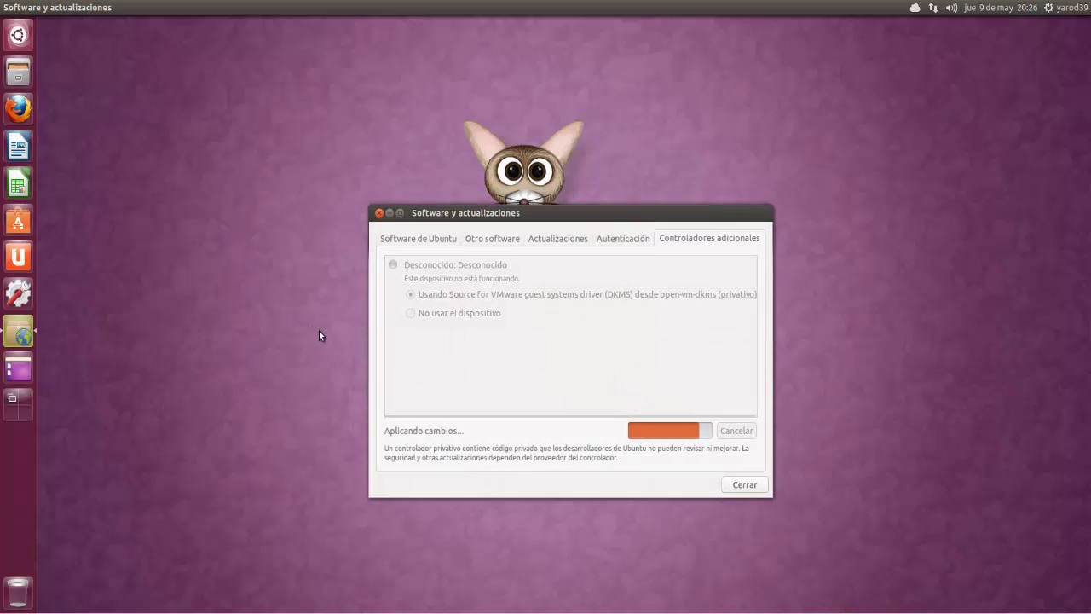
left_click(390, 213)
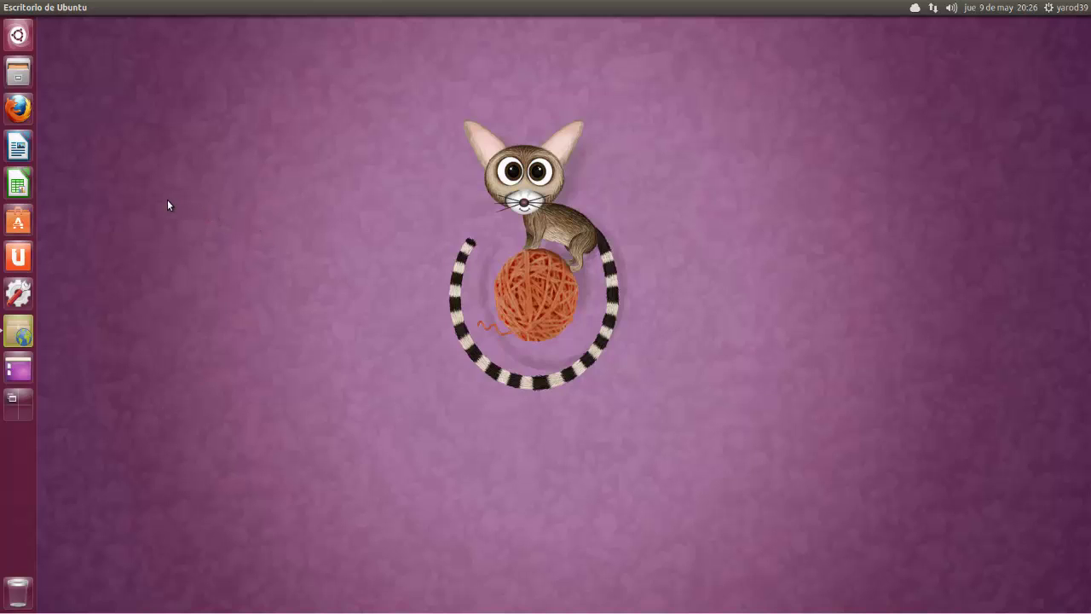
Step: Open the home folder in Files, show its hidden files, and close the window
right_click(20, 74)
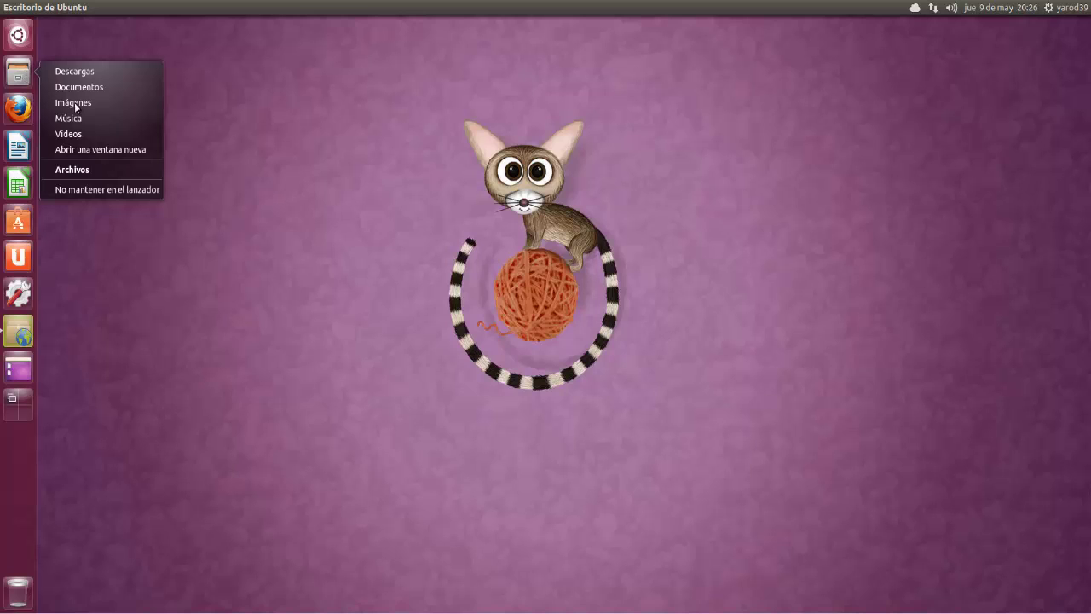
left_click(92, 170)
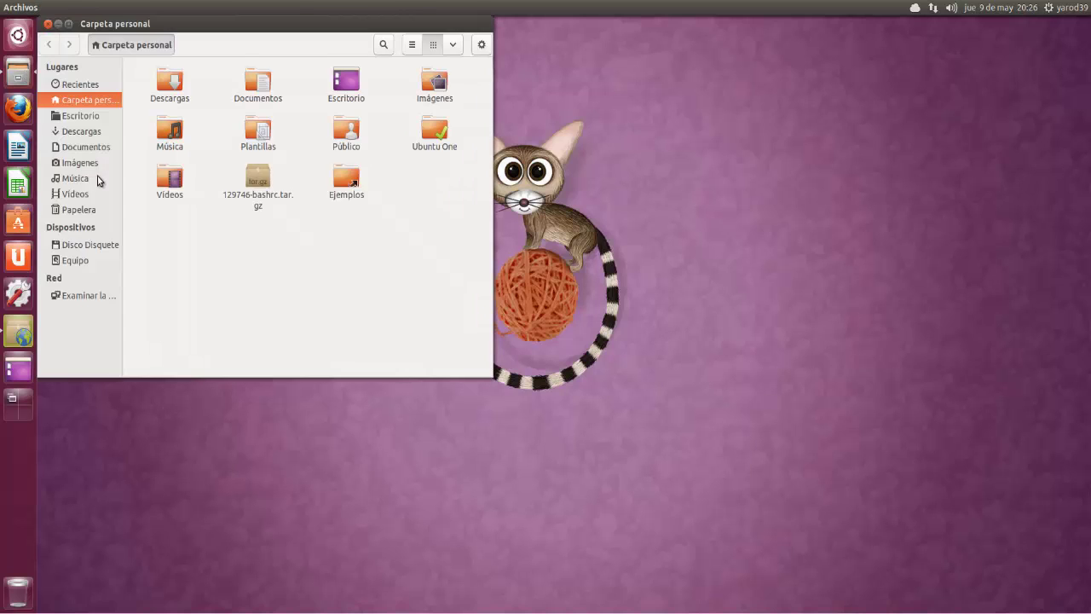
left_click(453, 44)
left_click(478, 248)
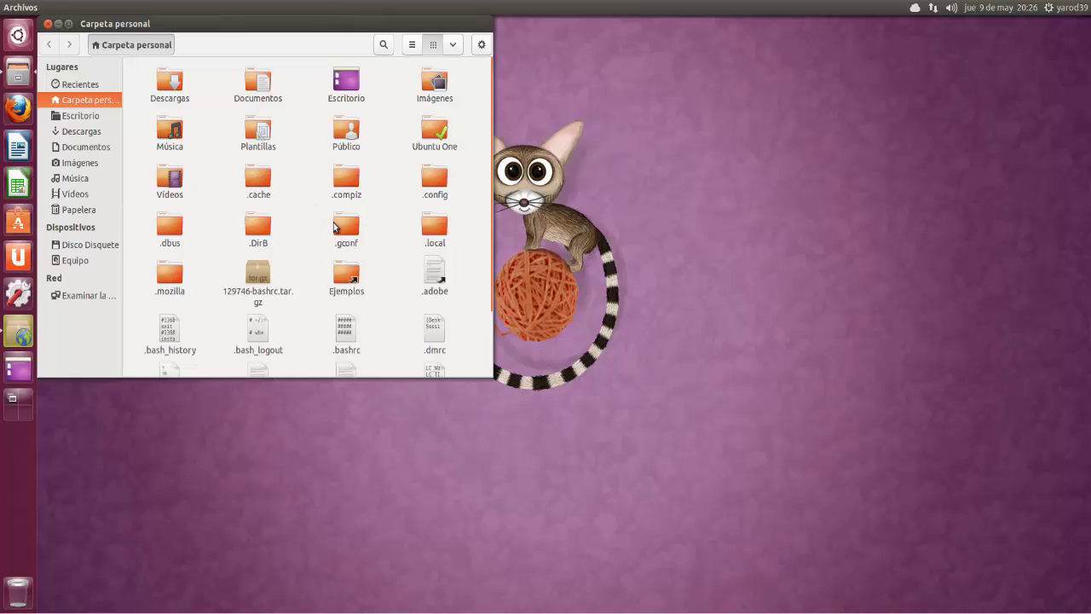
left_click(48, 24)
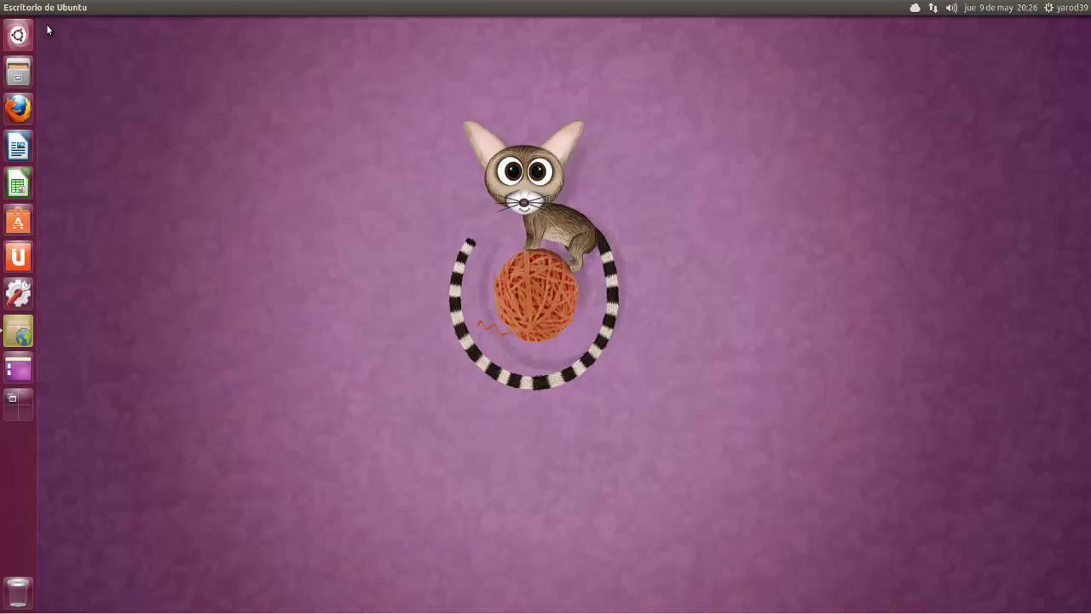
Step: Reopen the home folder in Files and display its hidden files again
left_click(18, 71)
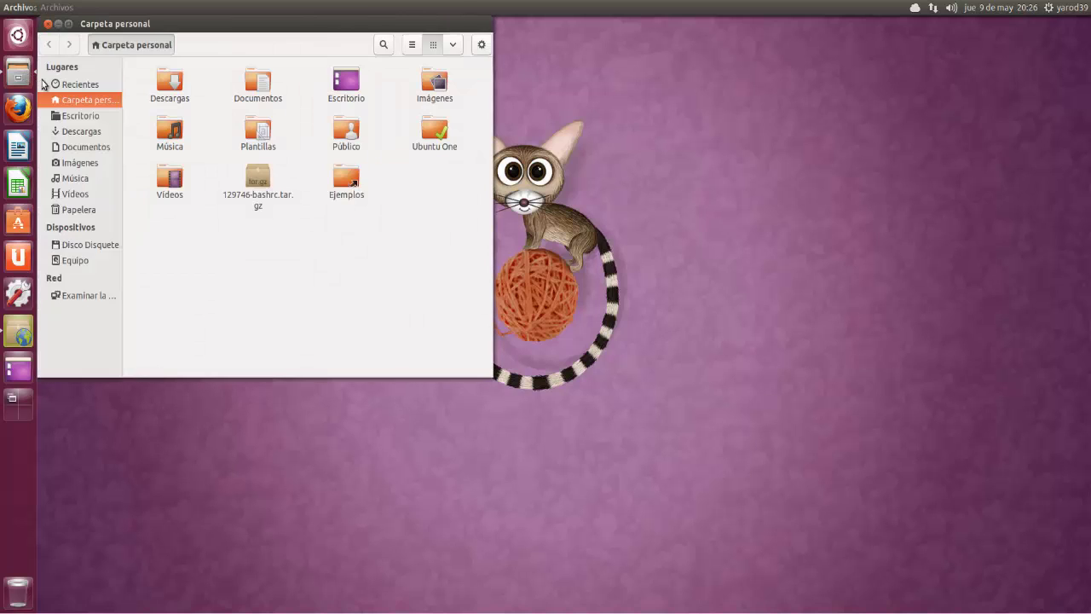
left_click(454, 46)
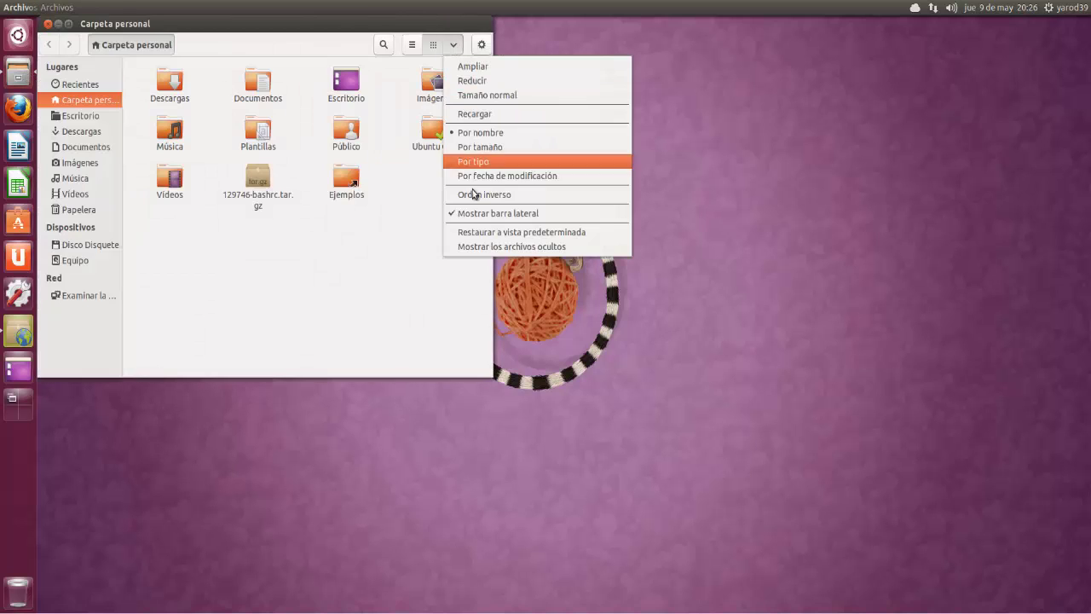
left_click(475, 247)
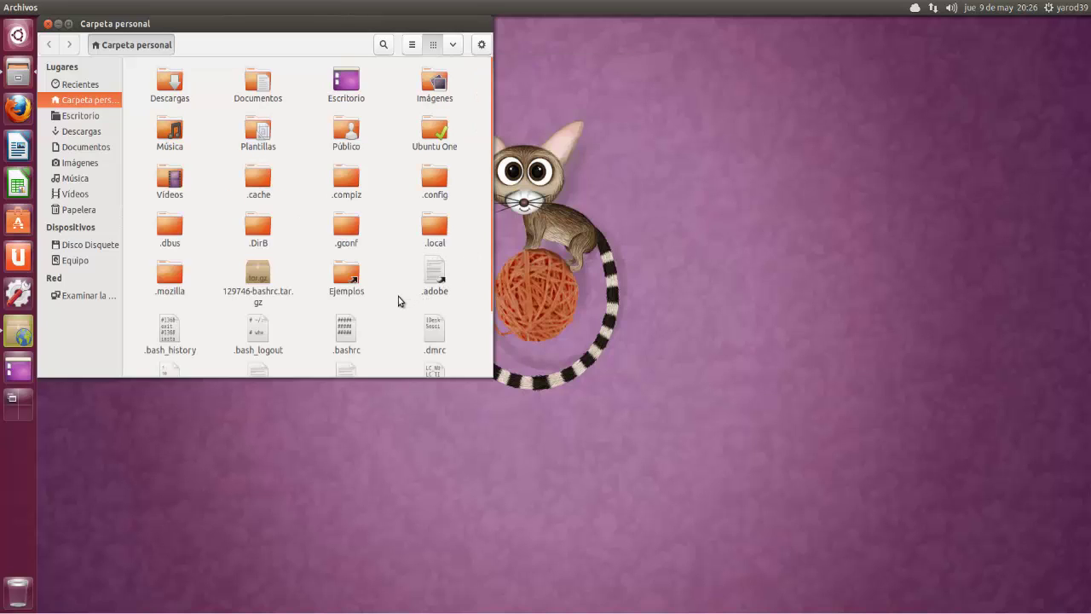
Step: Create a new folder named .themes in the home folder
right_click(398, 296)
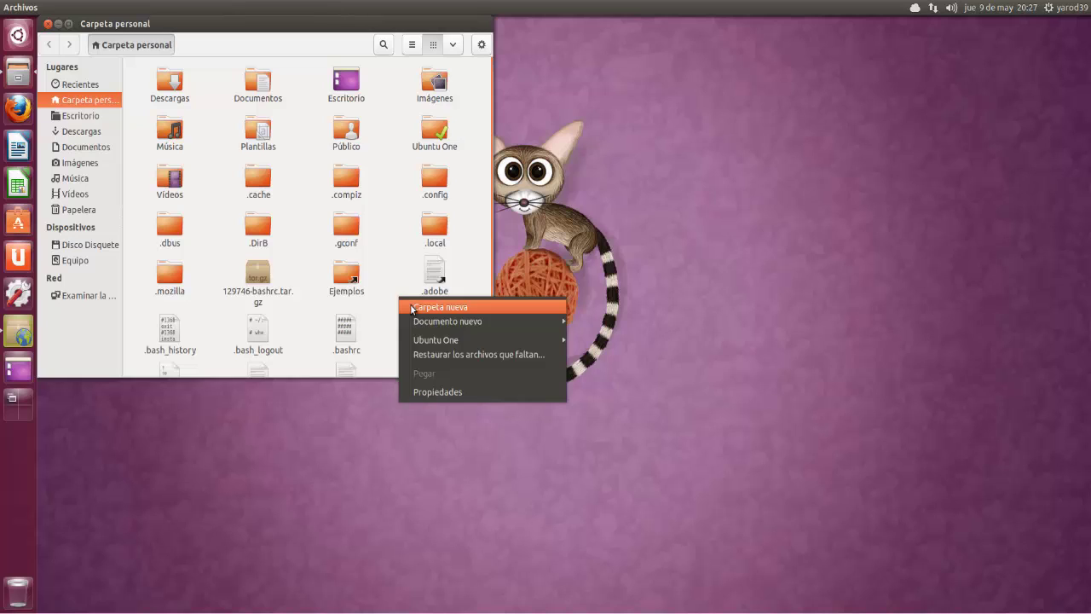
left_click(439, 307)
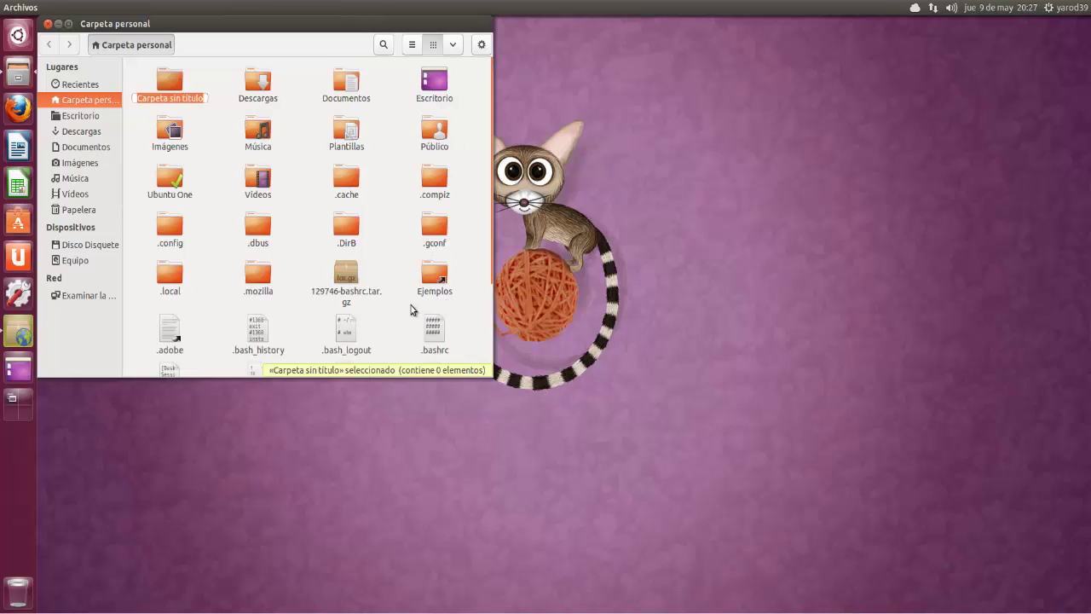
key("BackSpace")
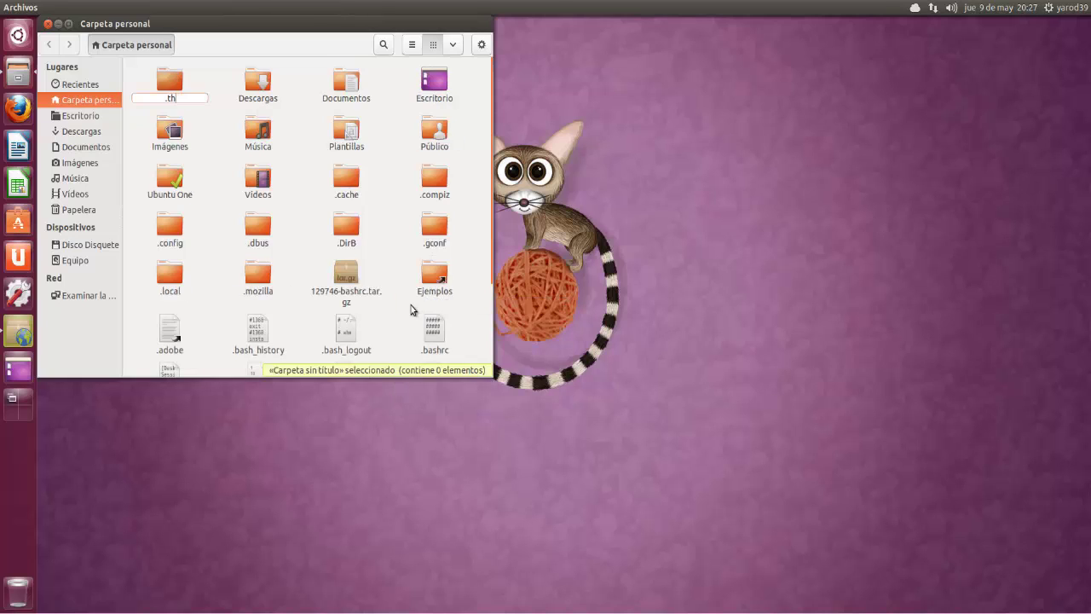
type(".themes")
key("Return")
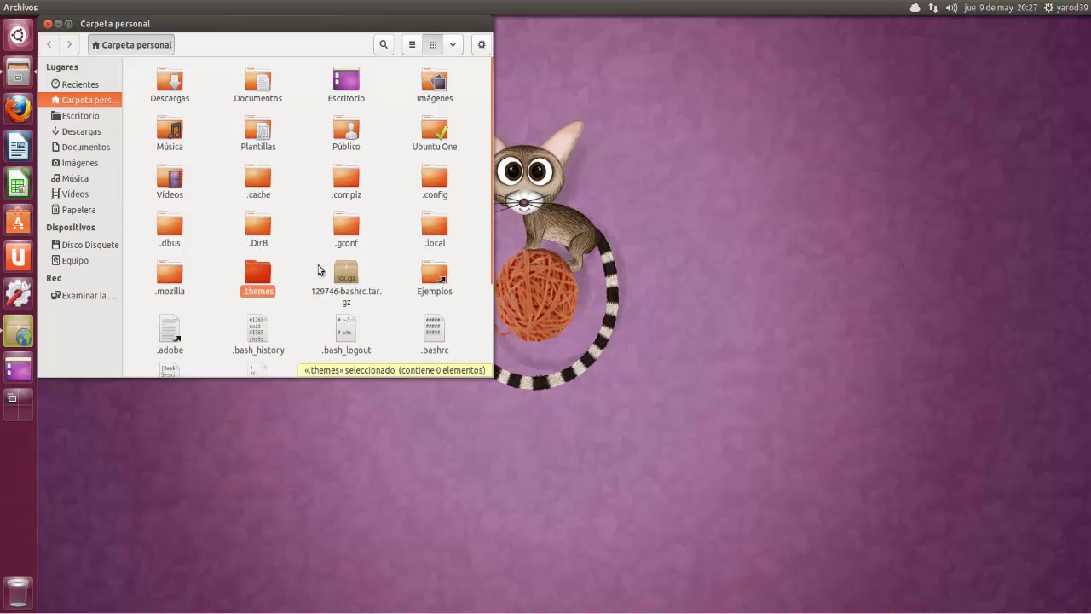
Step: Look inside the .themes folder, return to the home folder, and close the file manager
double_click(260, 280)
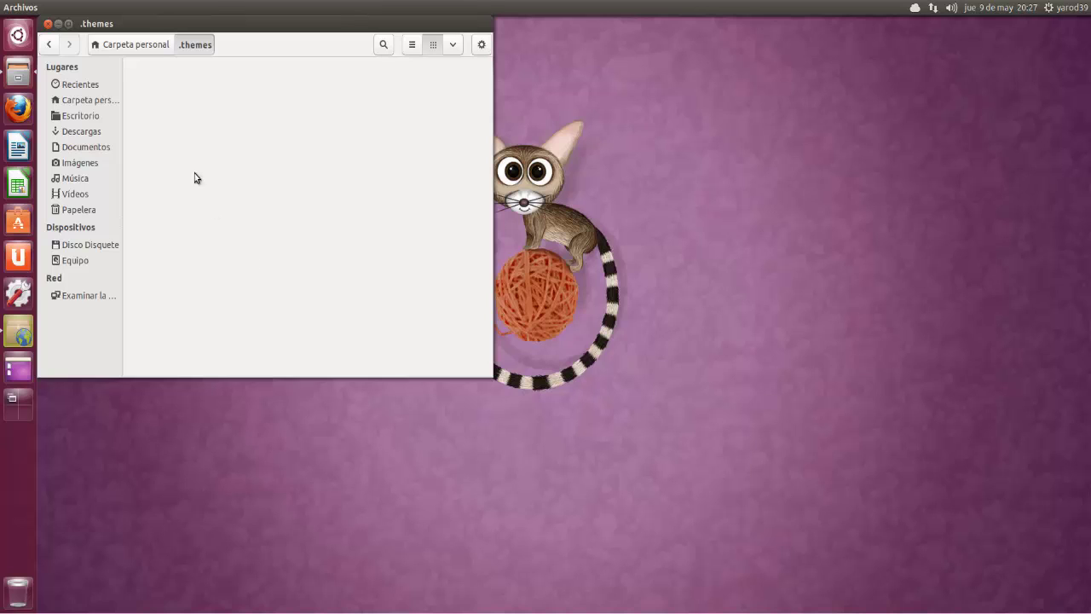
left_click(138, 44)
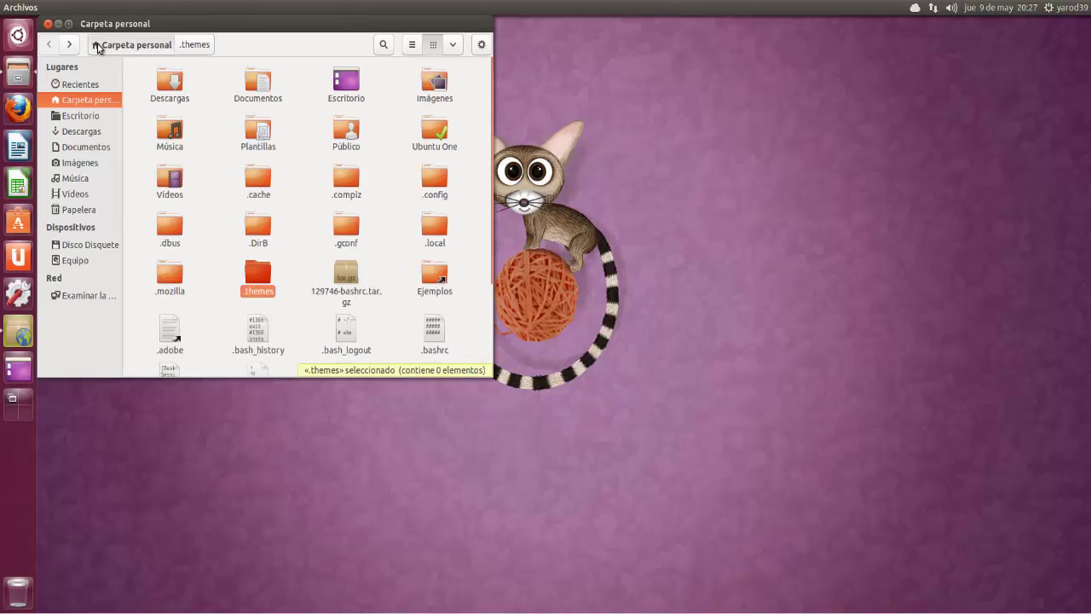
left_click(48, 24)
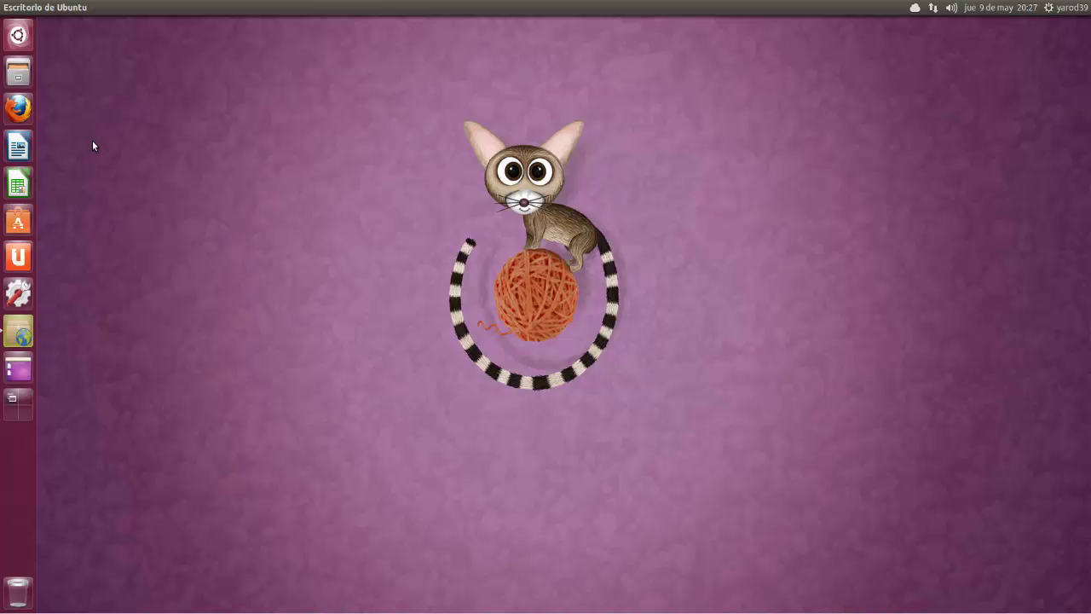
Step: Open Firefox, search Google for "gnomelook", and open the GNOME-Look.org site from the results
left_click(17, 109)
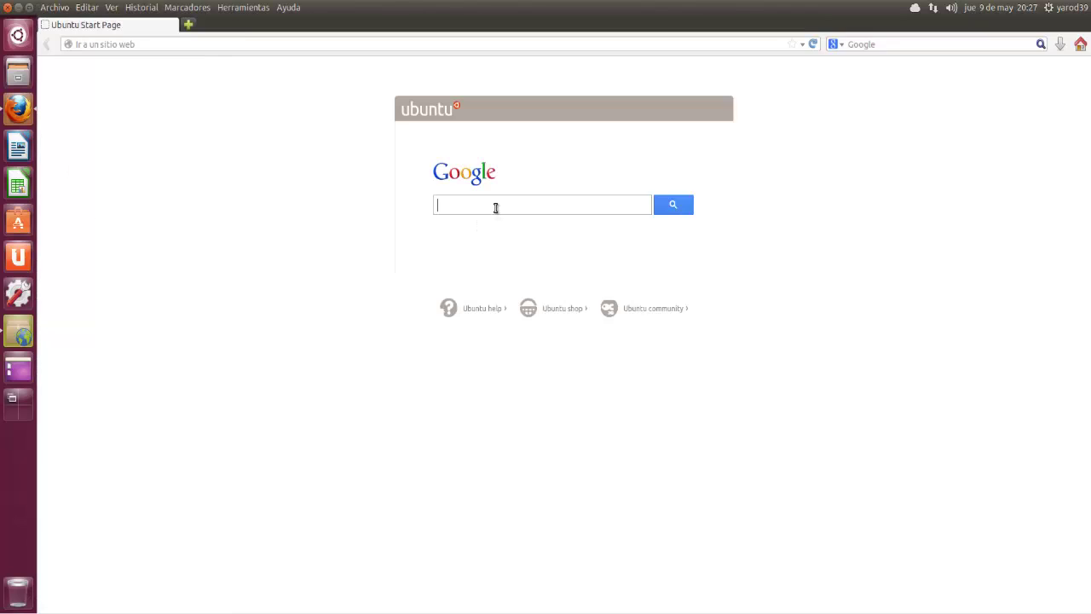
type("gn")
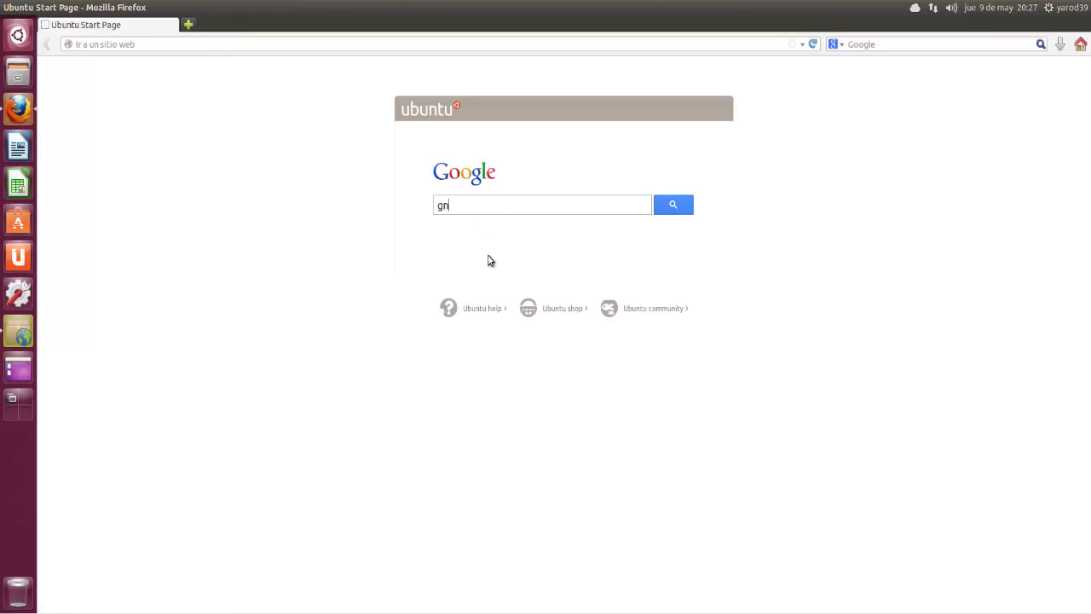
type("omelook")
key("Return")
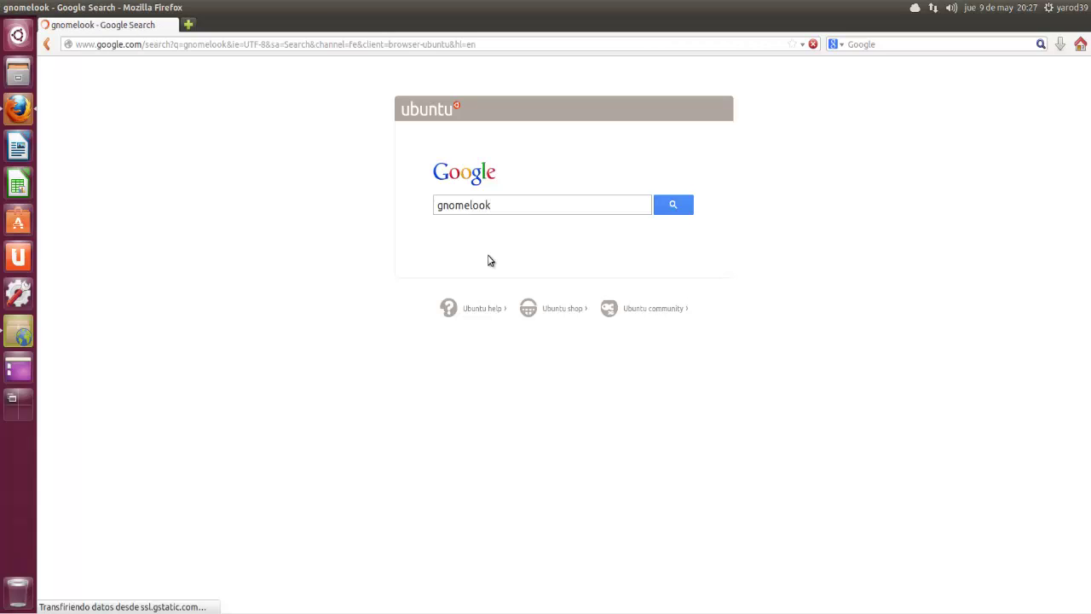
left_click(216, 180)
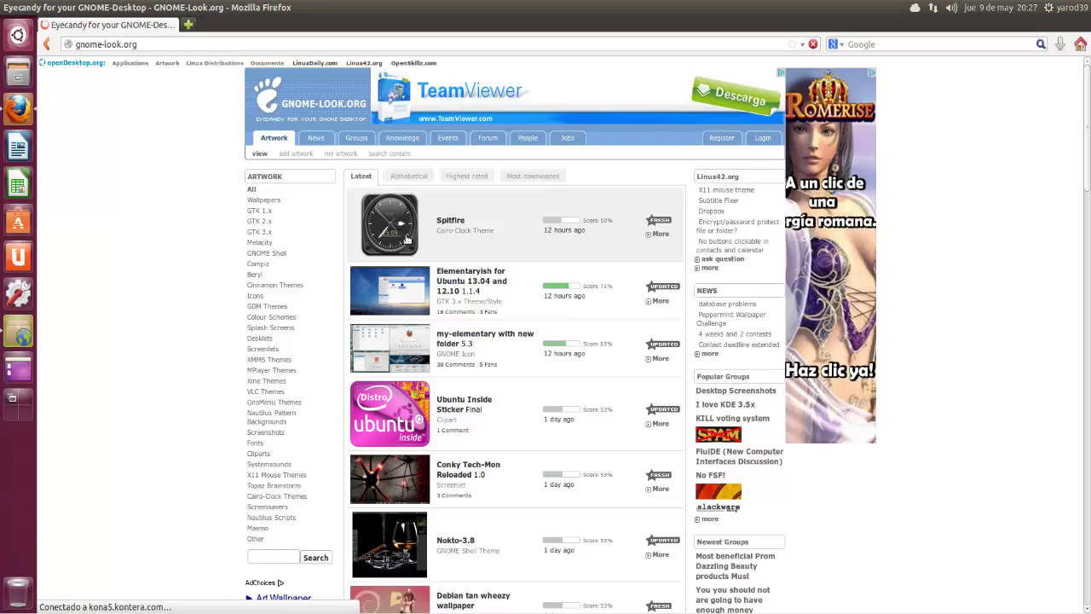
Step: Browse the latest themes in the GTK 3.x category of GNOME-Look.org, and close the browser
left_click(270, 233)
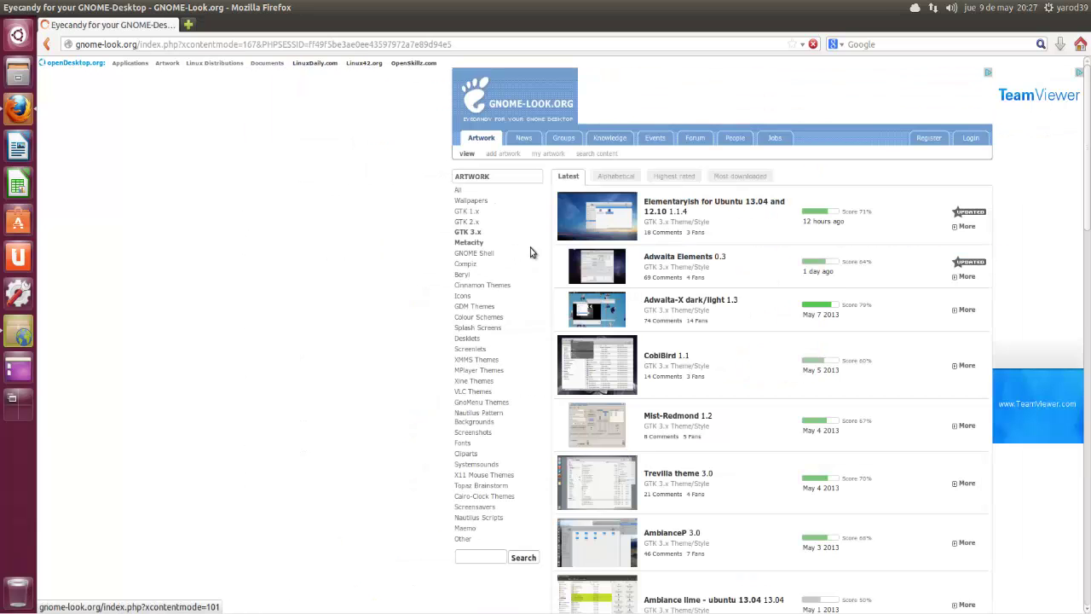
scroll(681, 247, "down", 5)
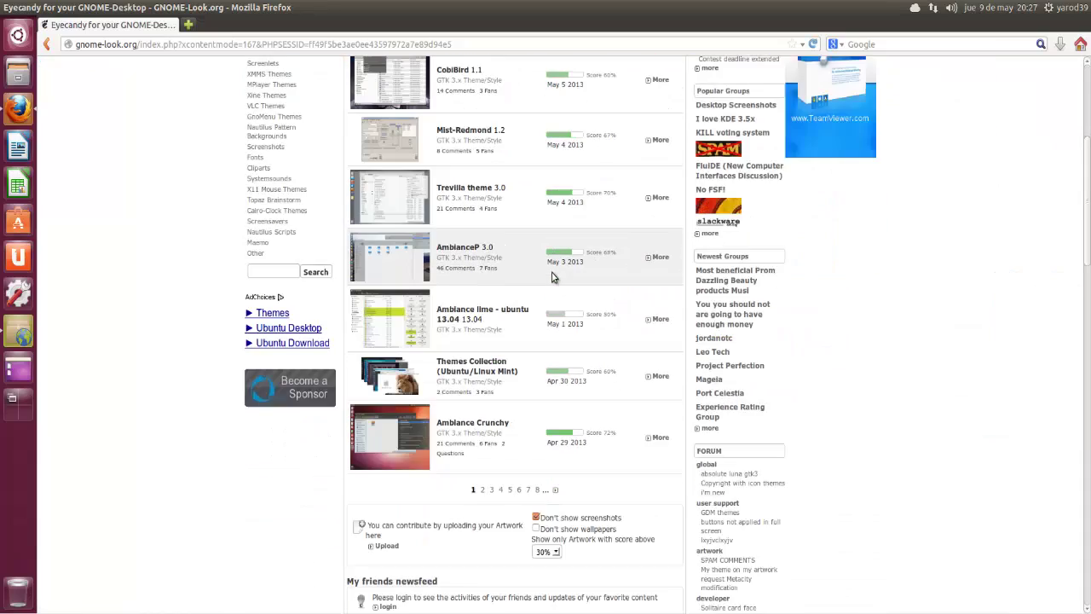
scroll(552, 278, "down", 3)
scroll(548, 281, "up", 8)
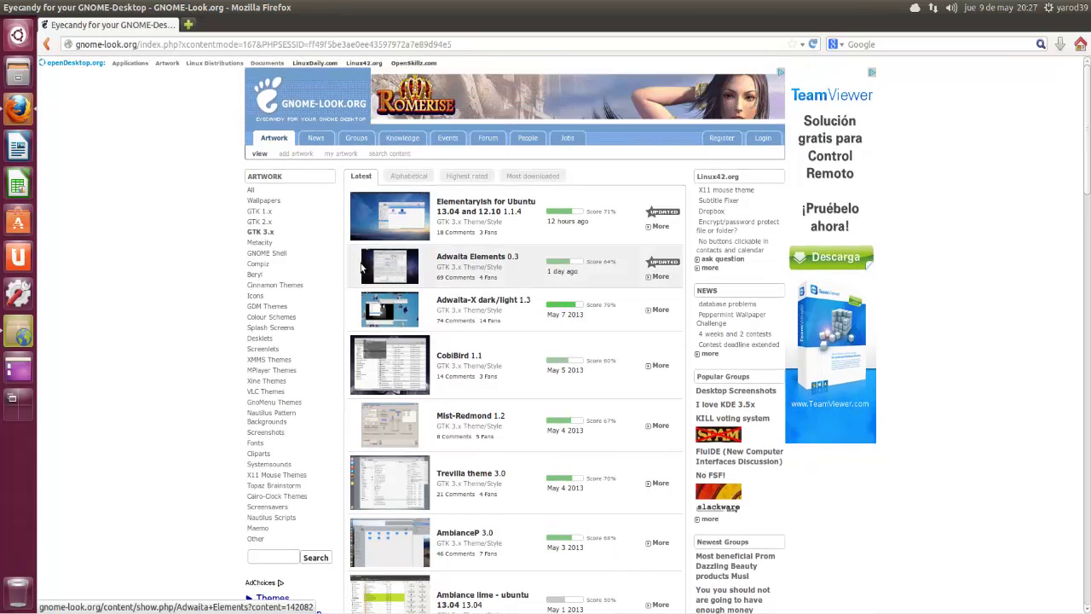
left_click(11, 11)
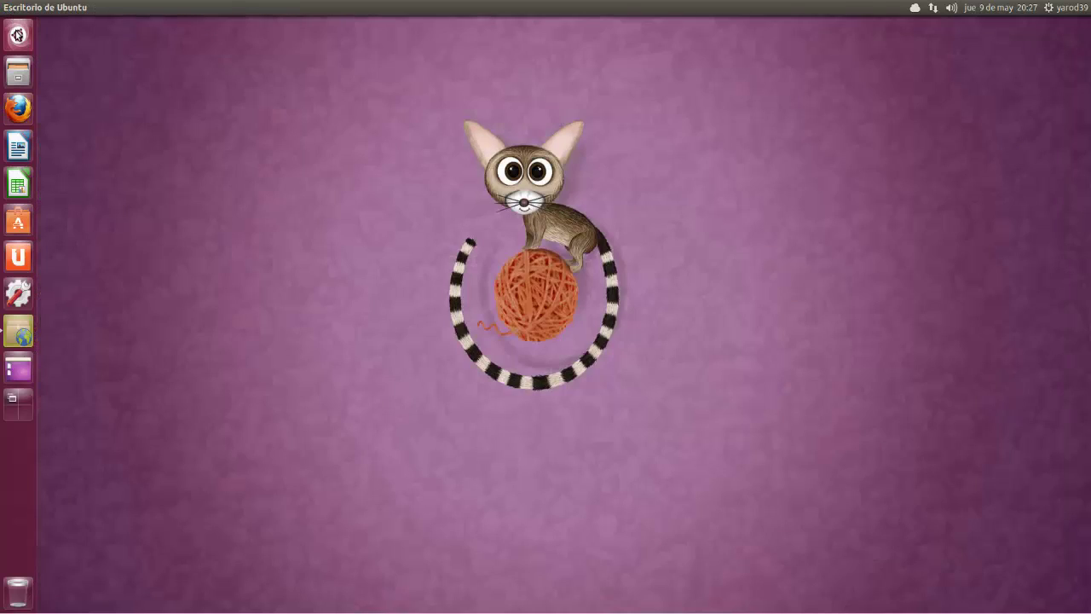
Step: Search the Dash for "a" and close it, and view the workspace overview before returning to the desktop
left_click(18, 34)
type("a")
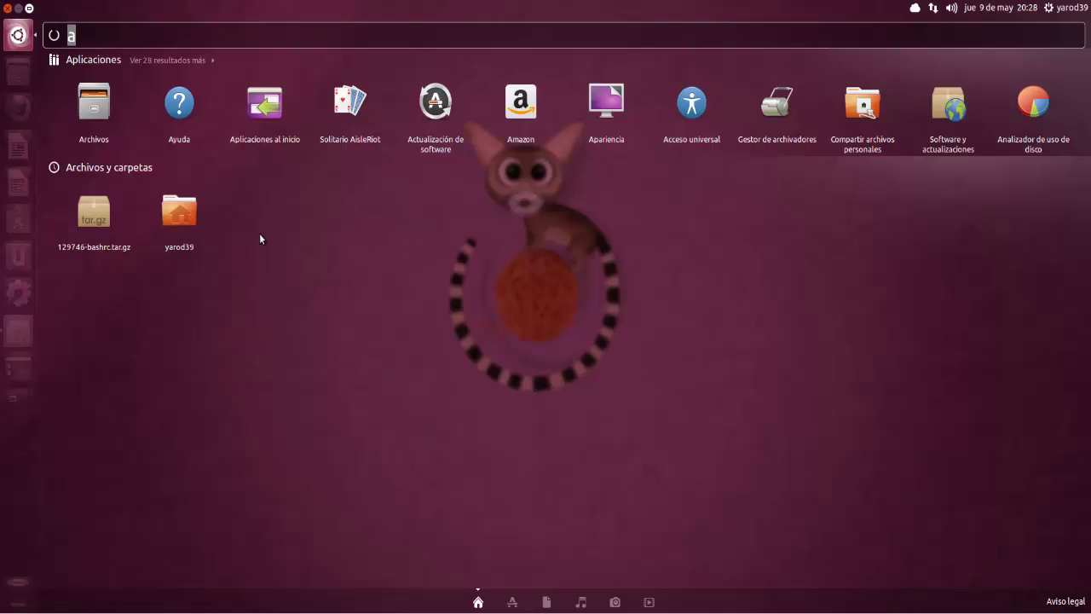
left_click(9, 8)
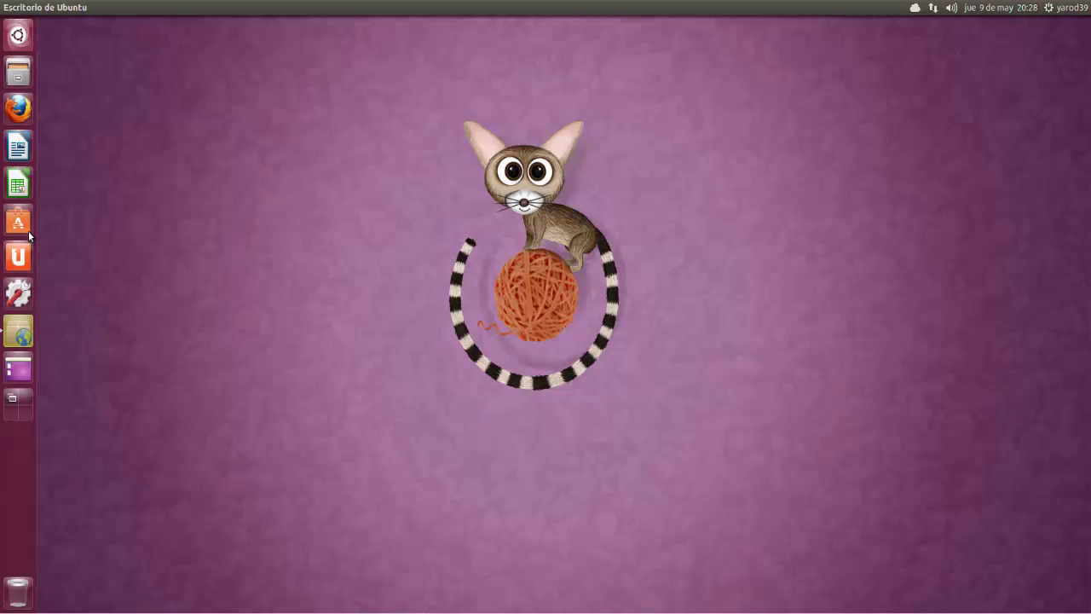
left_click(20, 413)
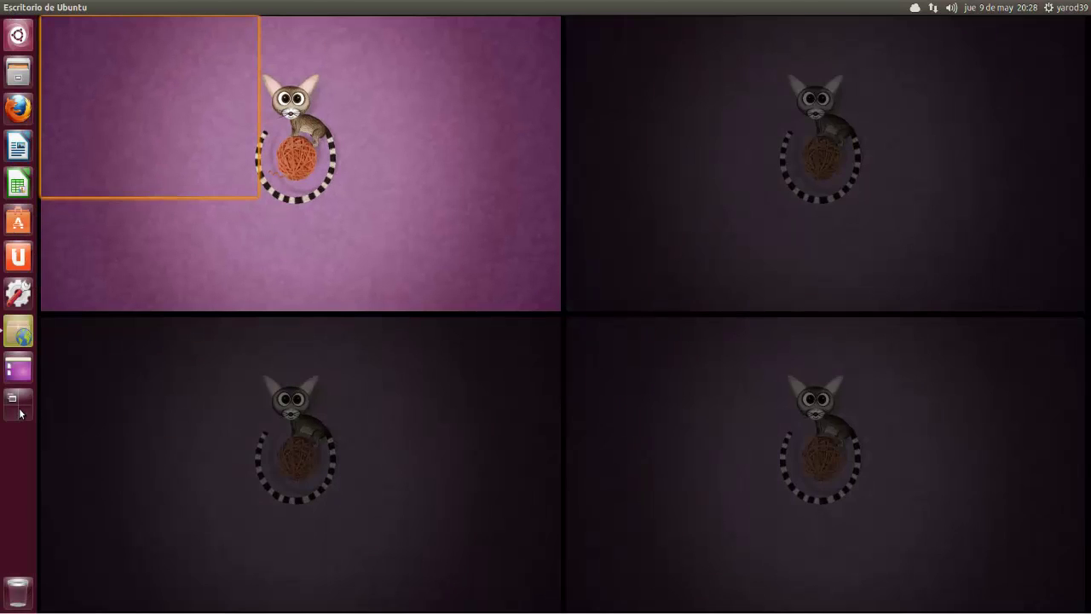
left_click(21, 413)
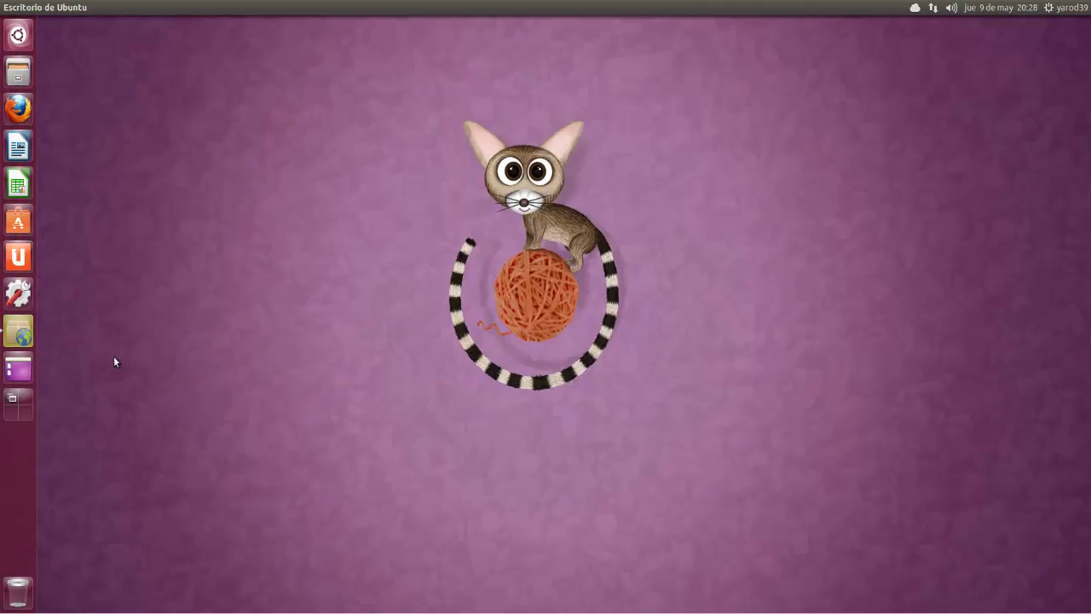